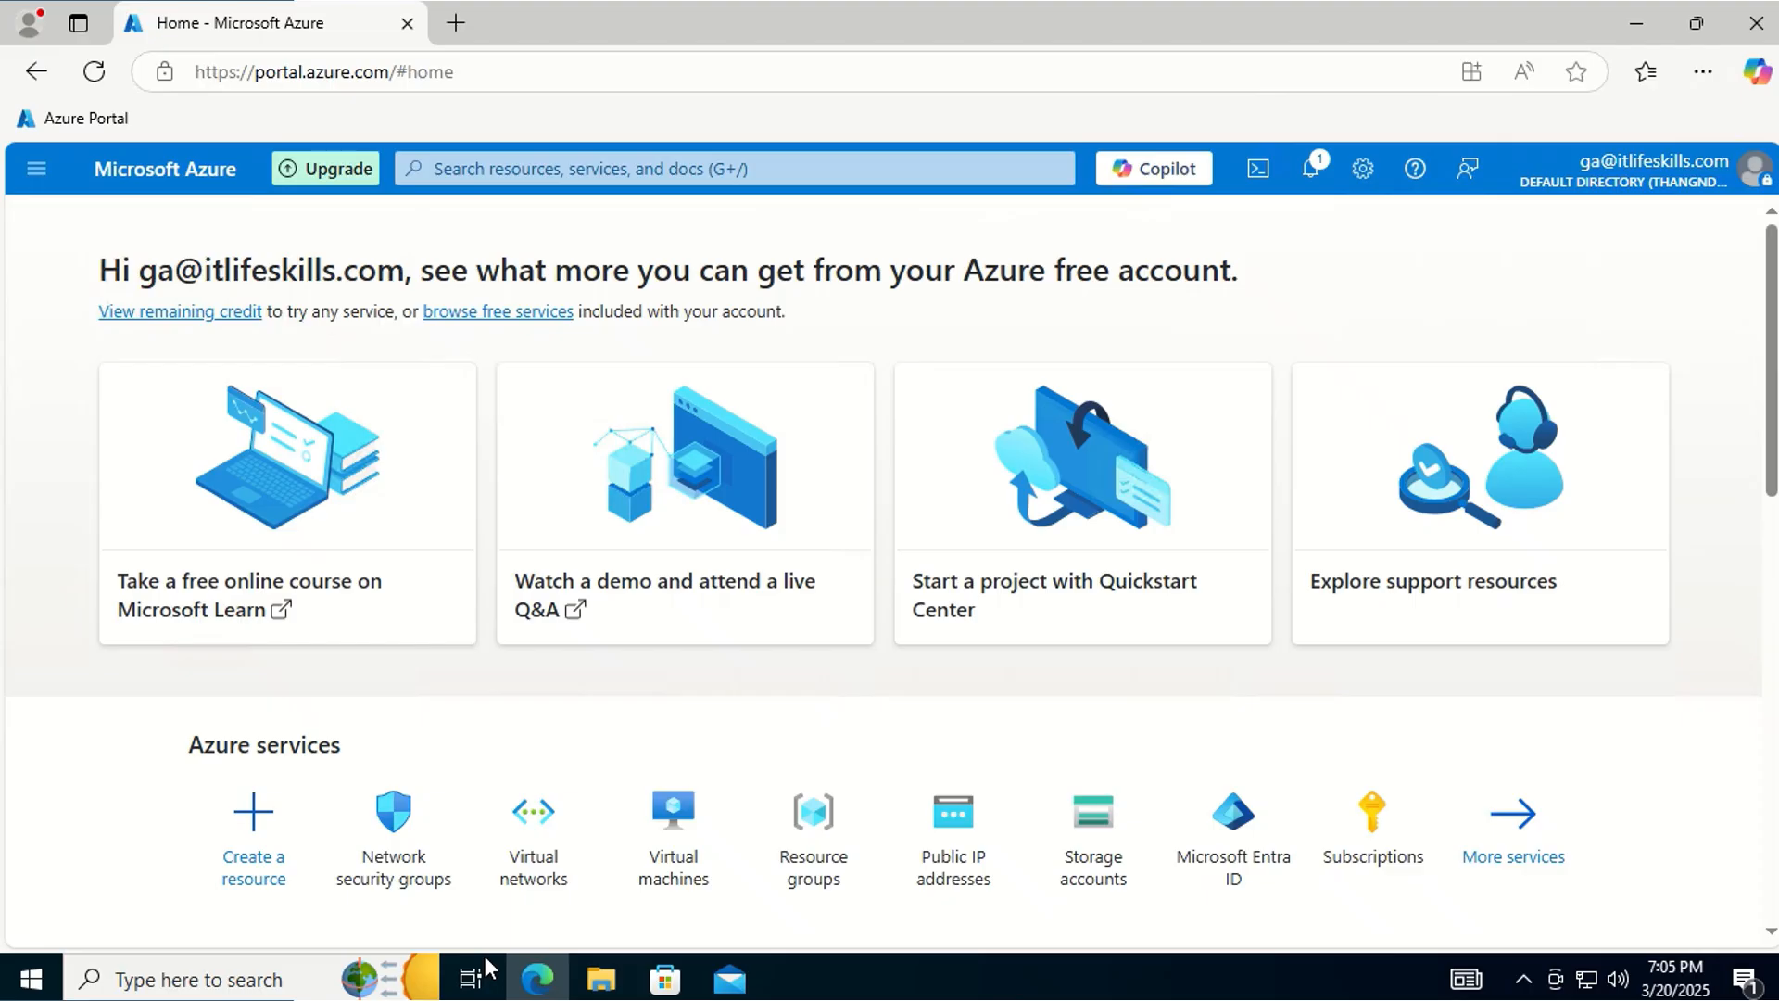
Open the inbound security rules of the ITL-PRO-NSG01 network security group and start a new rule
{"action": "left_click", "coordinate": [387, 861]}
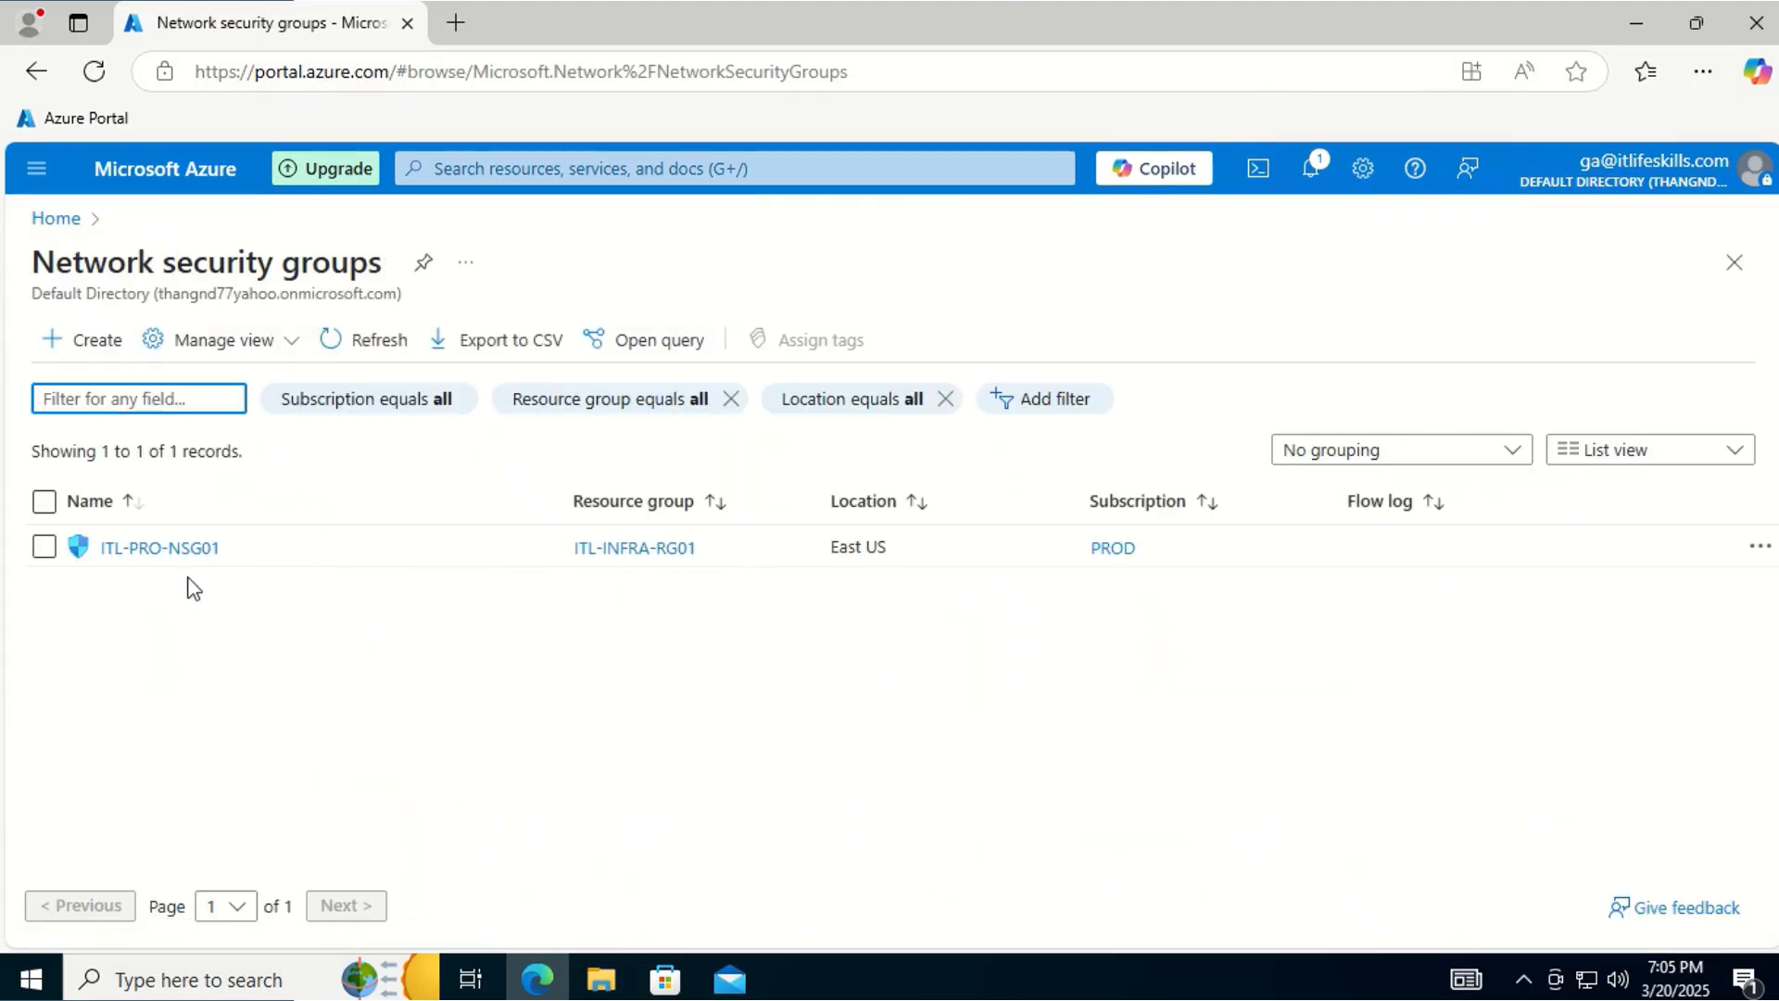
{"action": "left_click", "coordinate": [186, 551]}
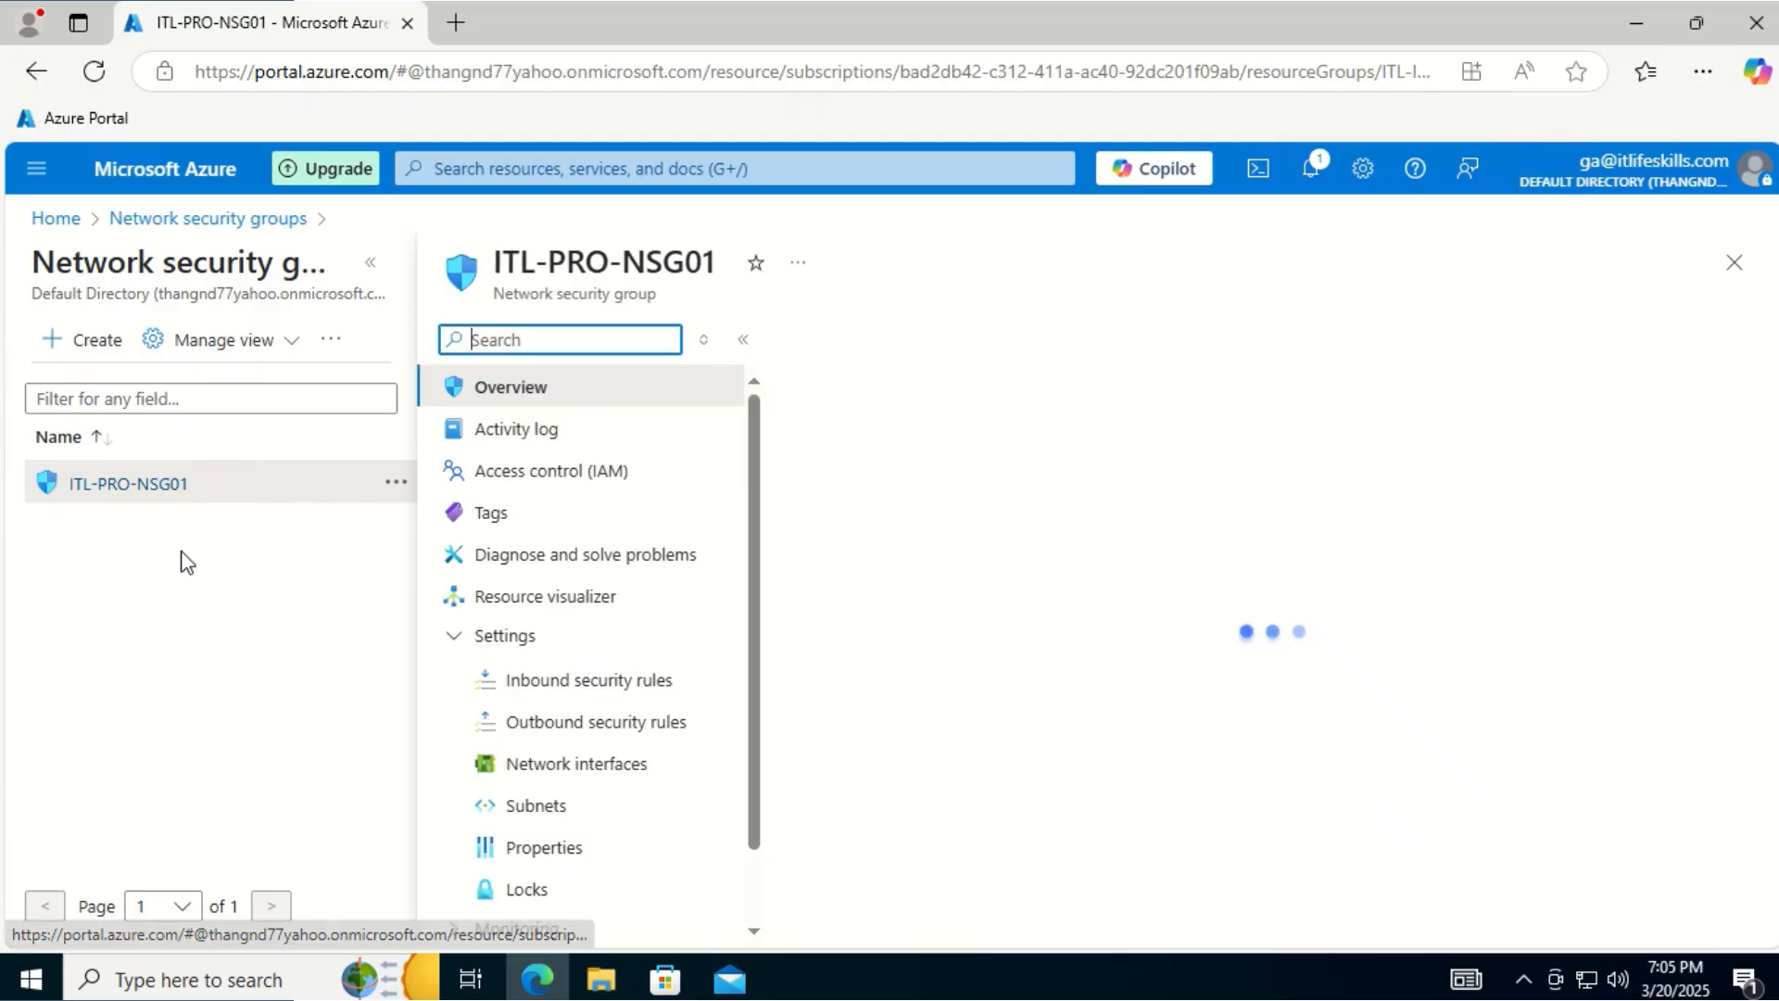
{"action": "left_click", "coordinate": [588, 683]}
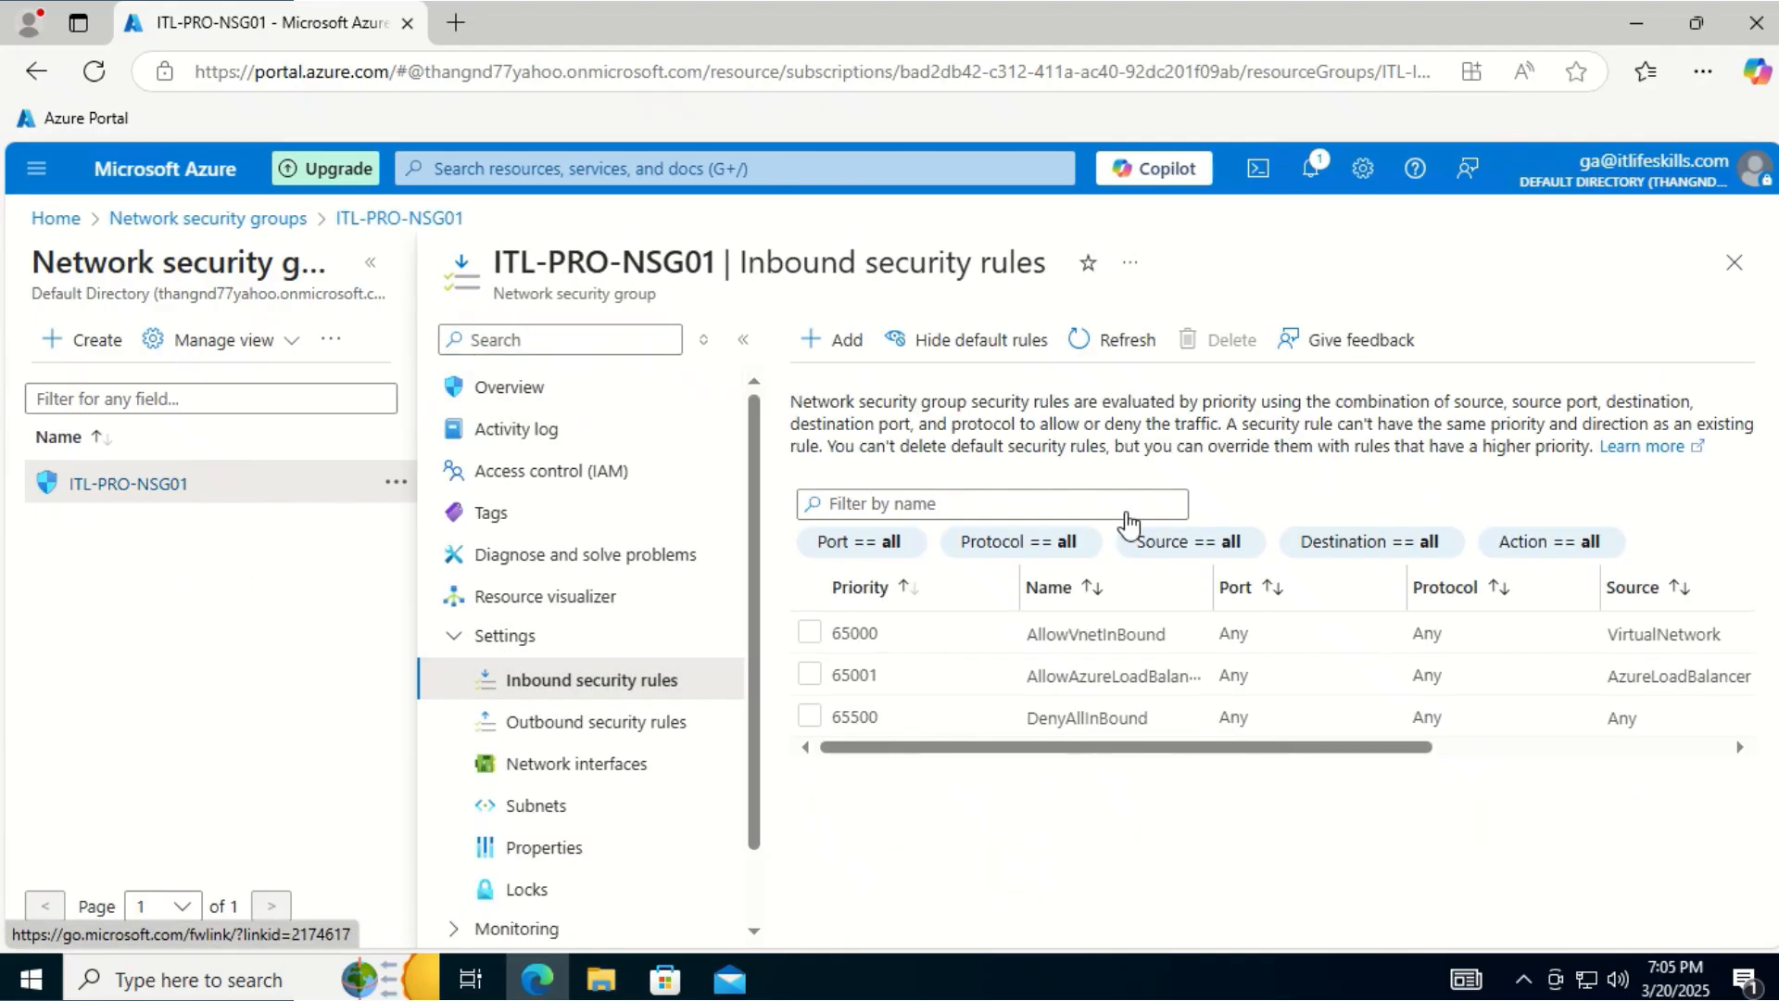
{"action": "left_click", "coordinate": [825, 343]}
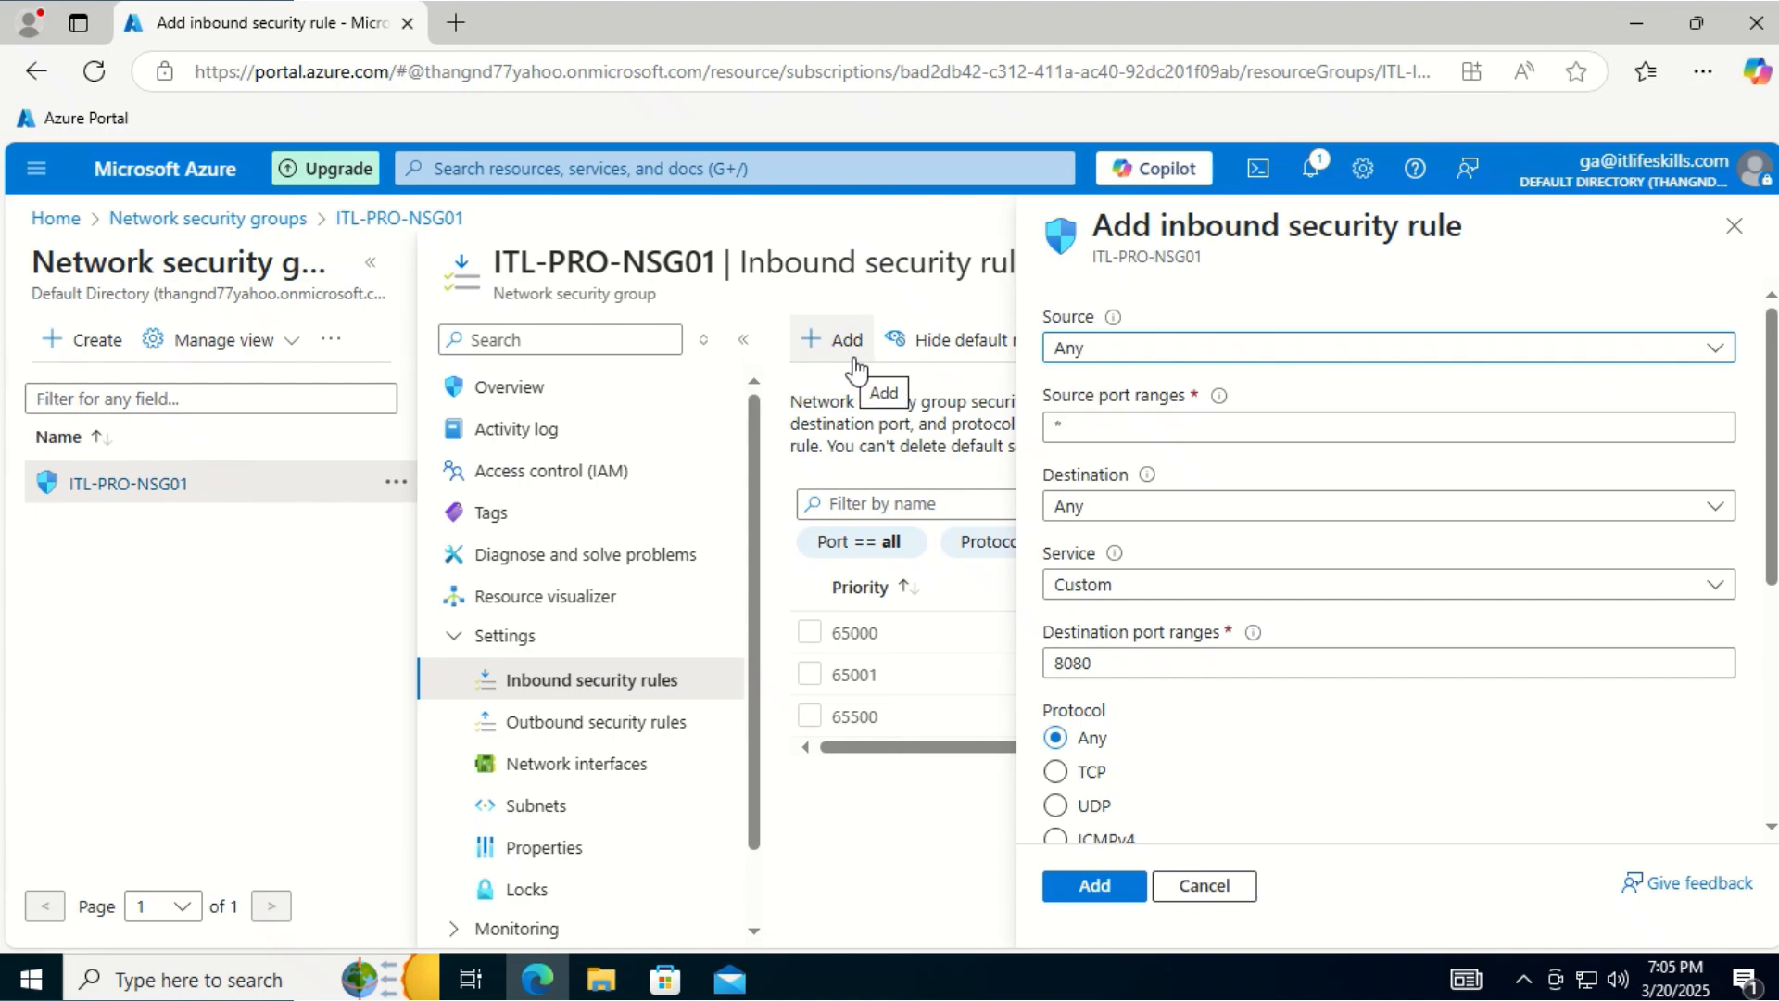
Try IP Addresses, My IP address and Service Tag in turn as the source of the new inbound rule
{"action": "left_click", "coordinate": [1221, 354]}
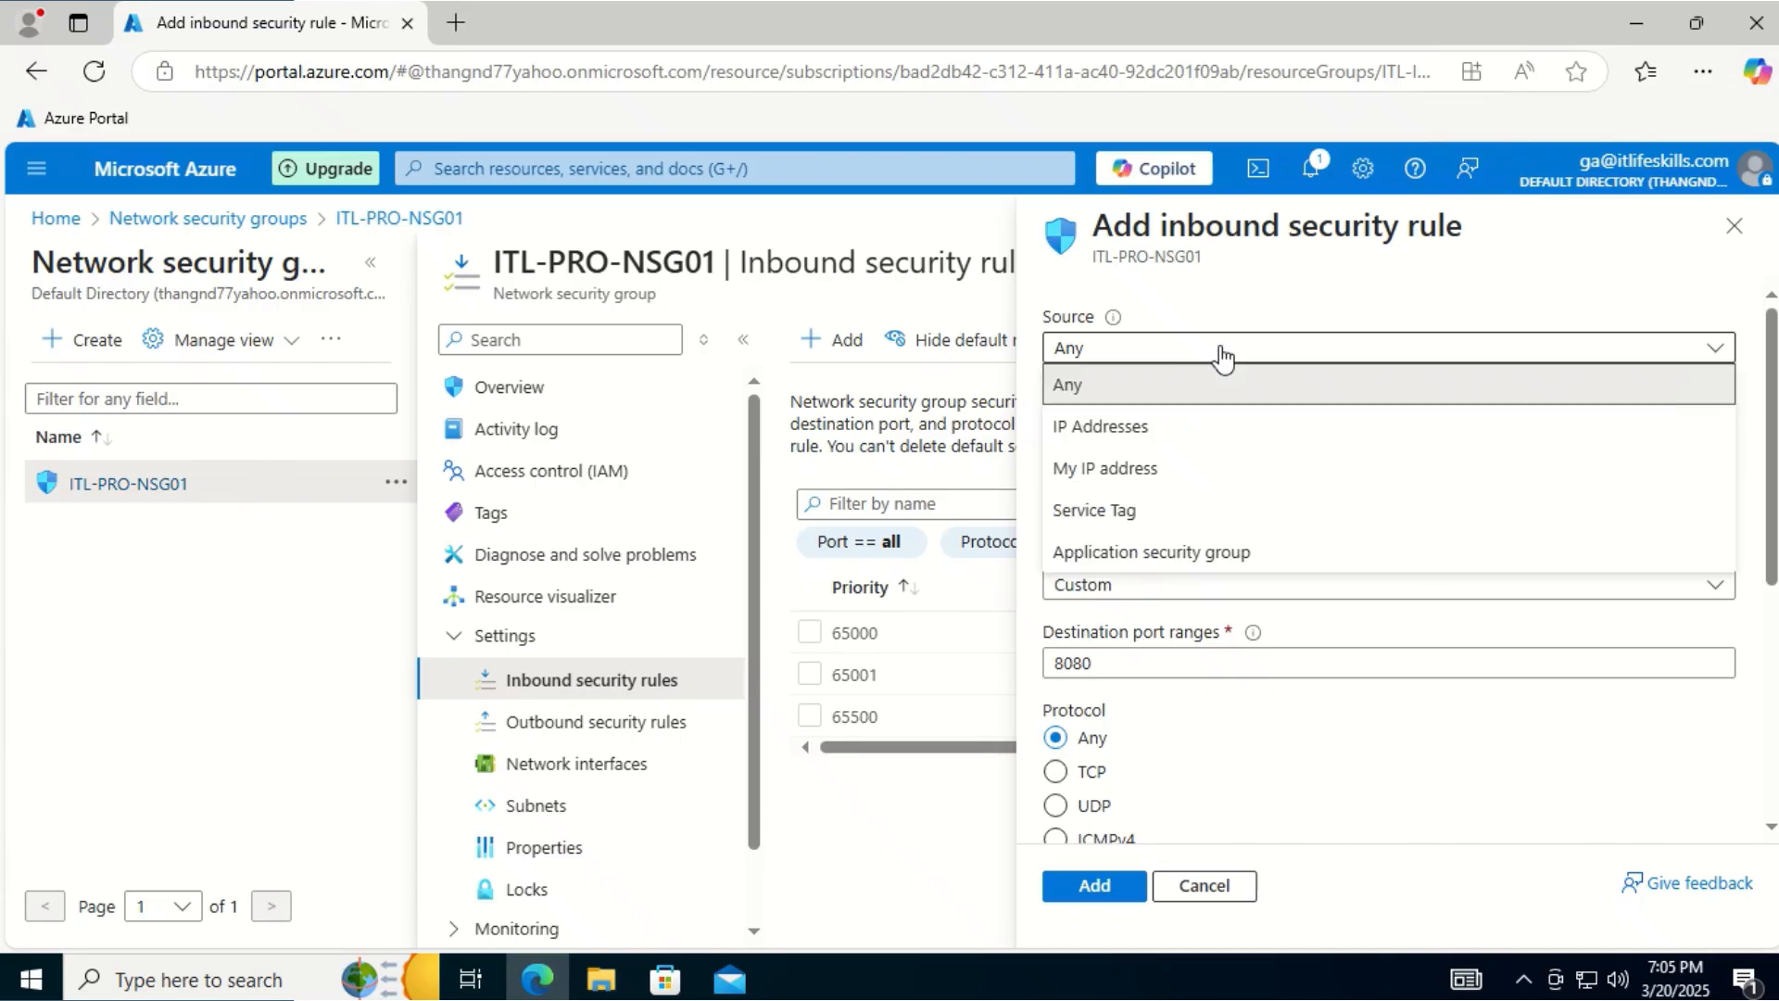
{"action": "left_click", "coordinate": [1149, 431]}
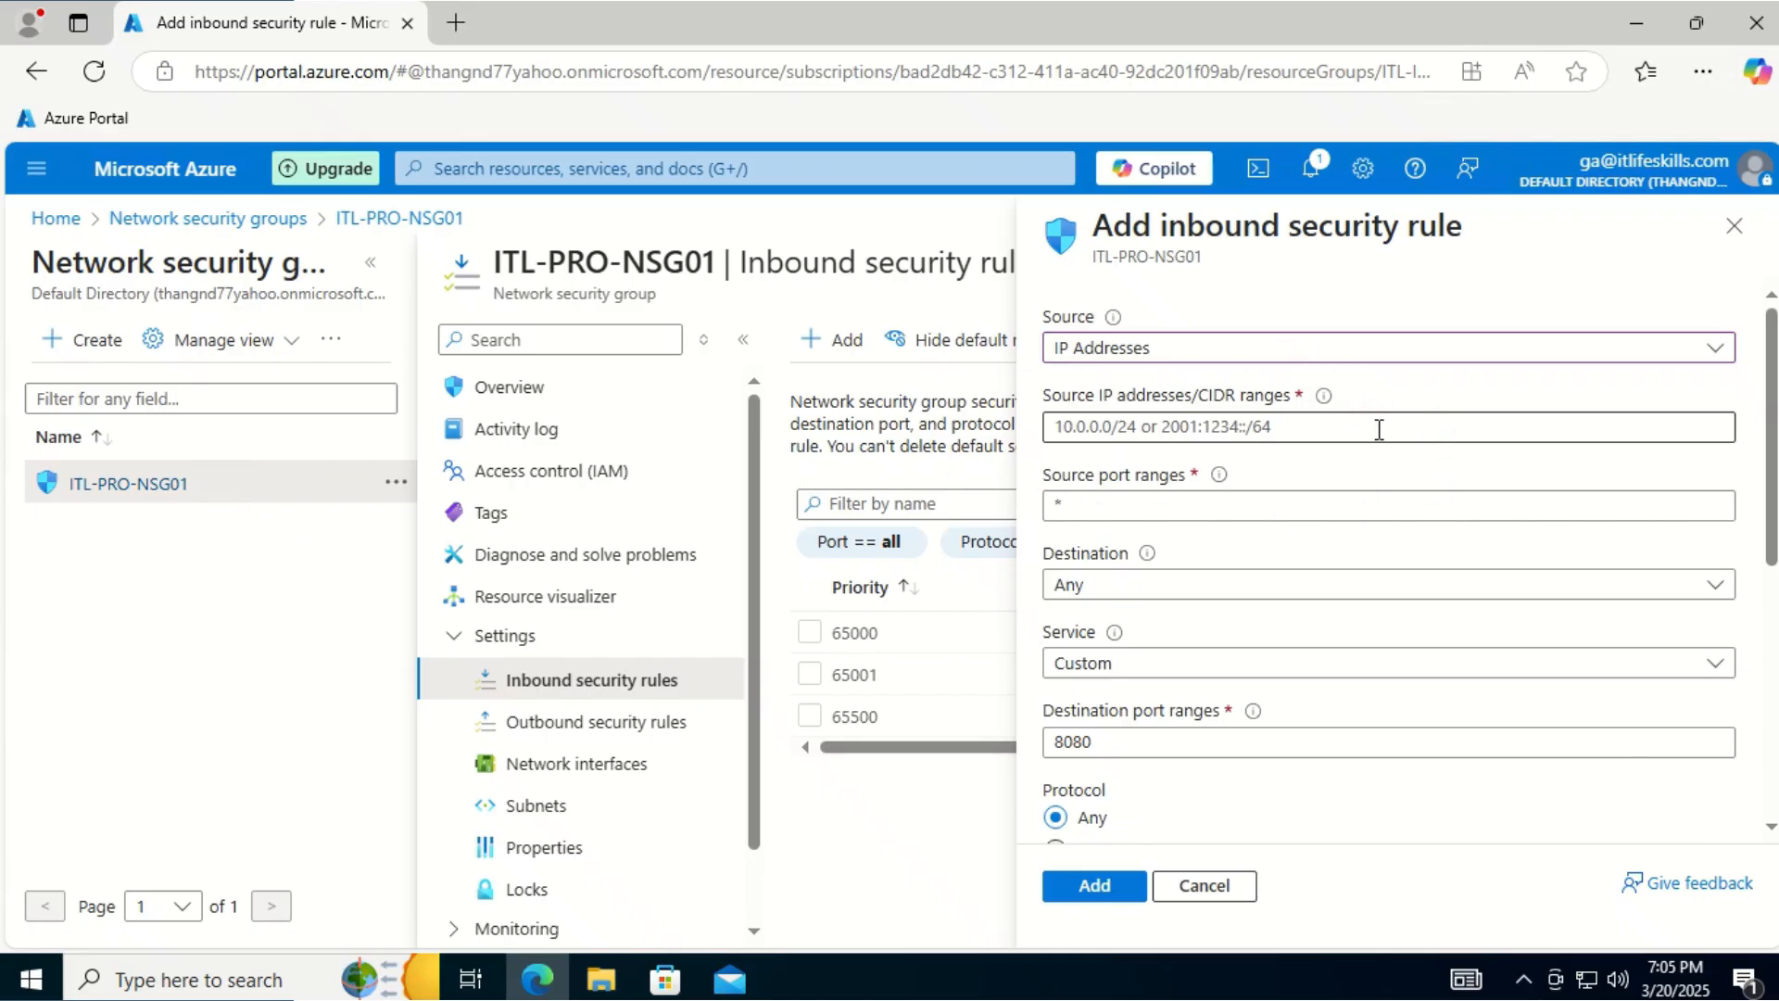
{"action": "left_click", "coordinate": [1421, 356]}
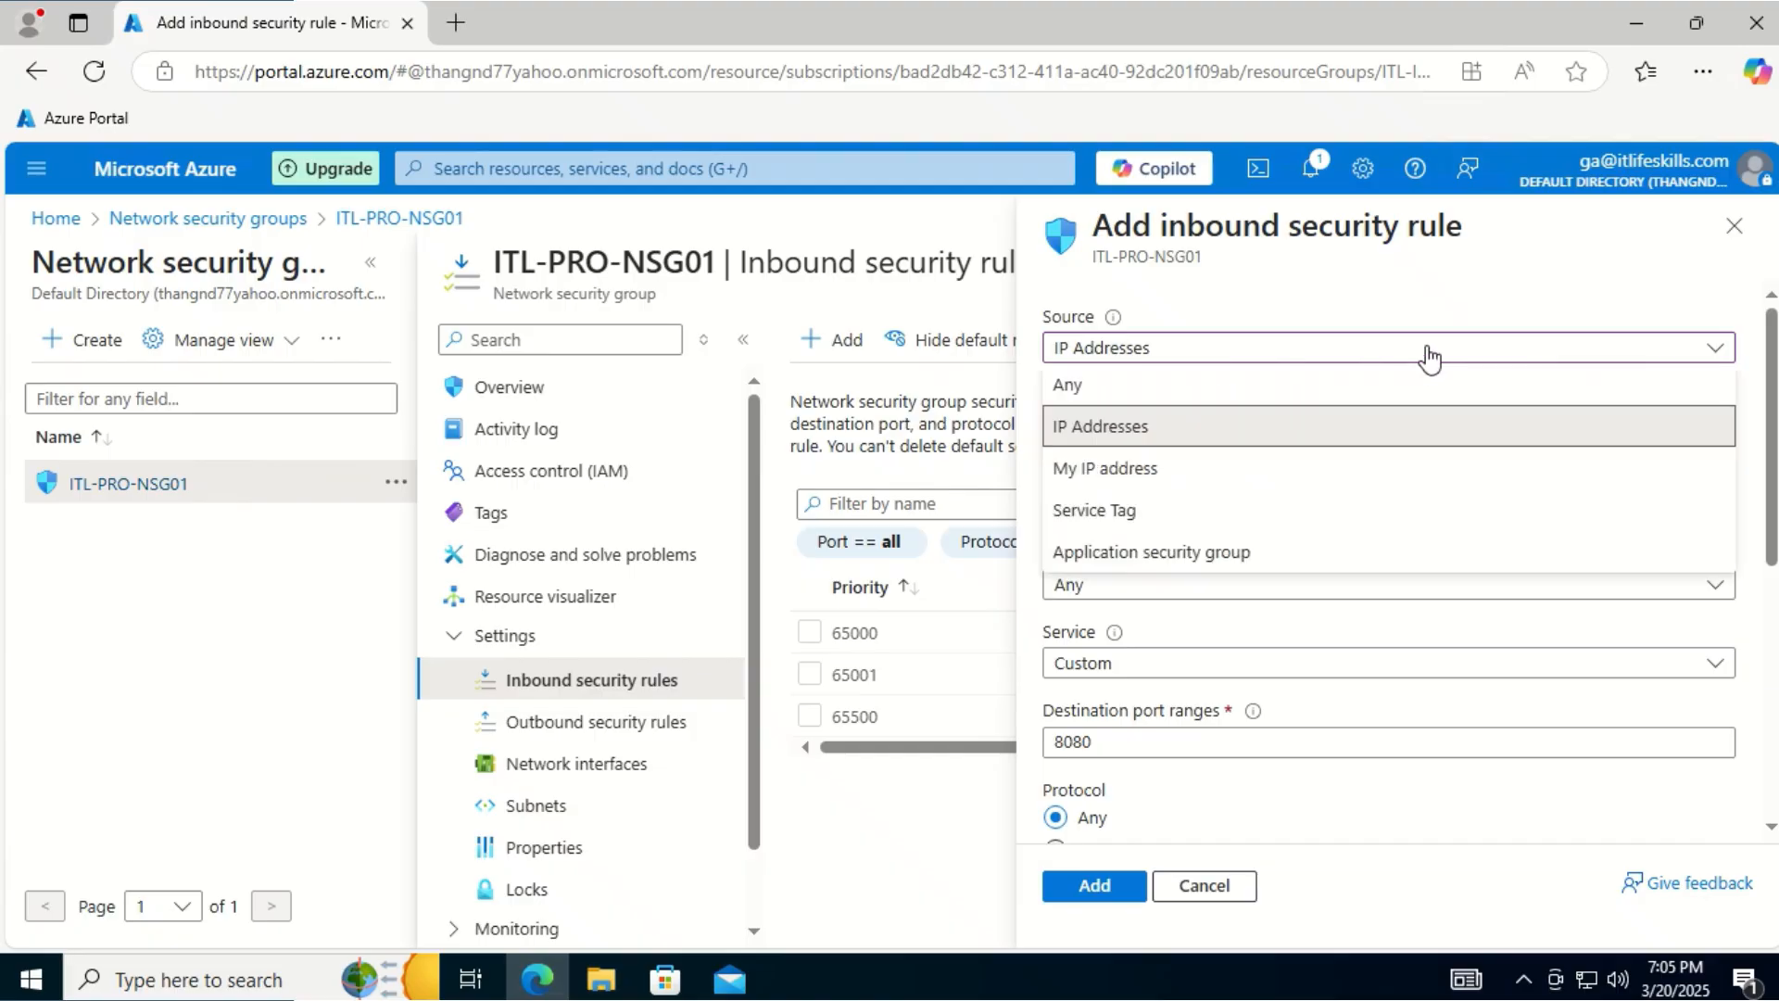
{"action": "left_click", "coordinate": [1239, 473]}
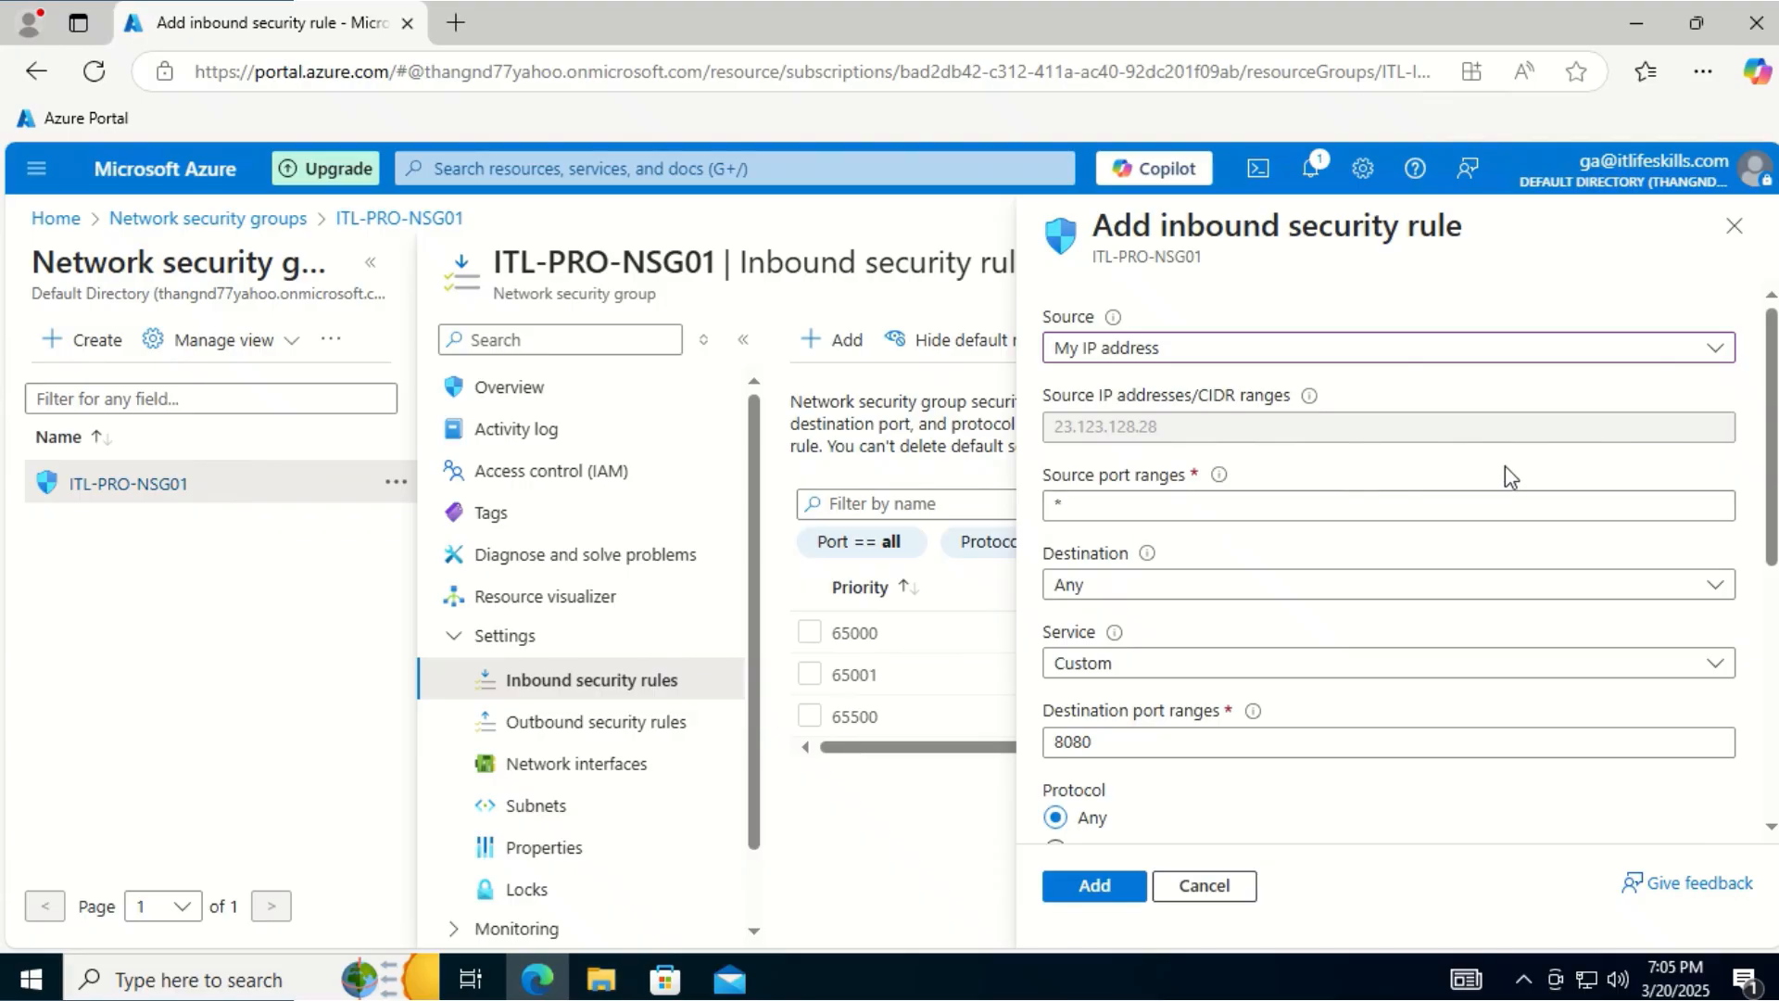
{"action": "left_click", "coordinate": [1468, 360]}
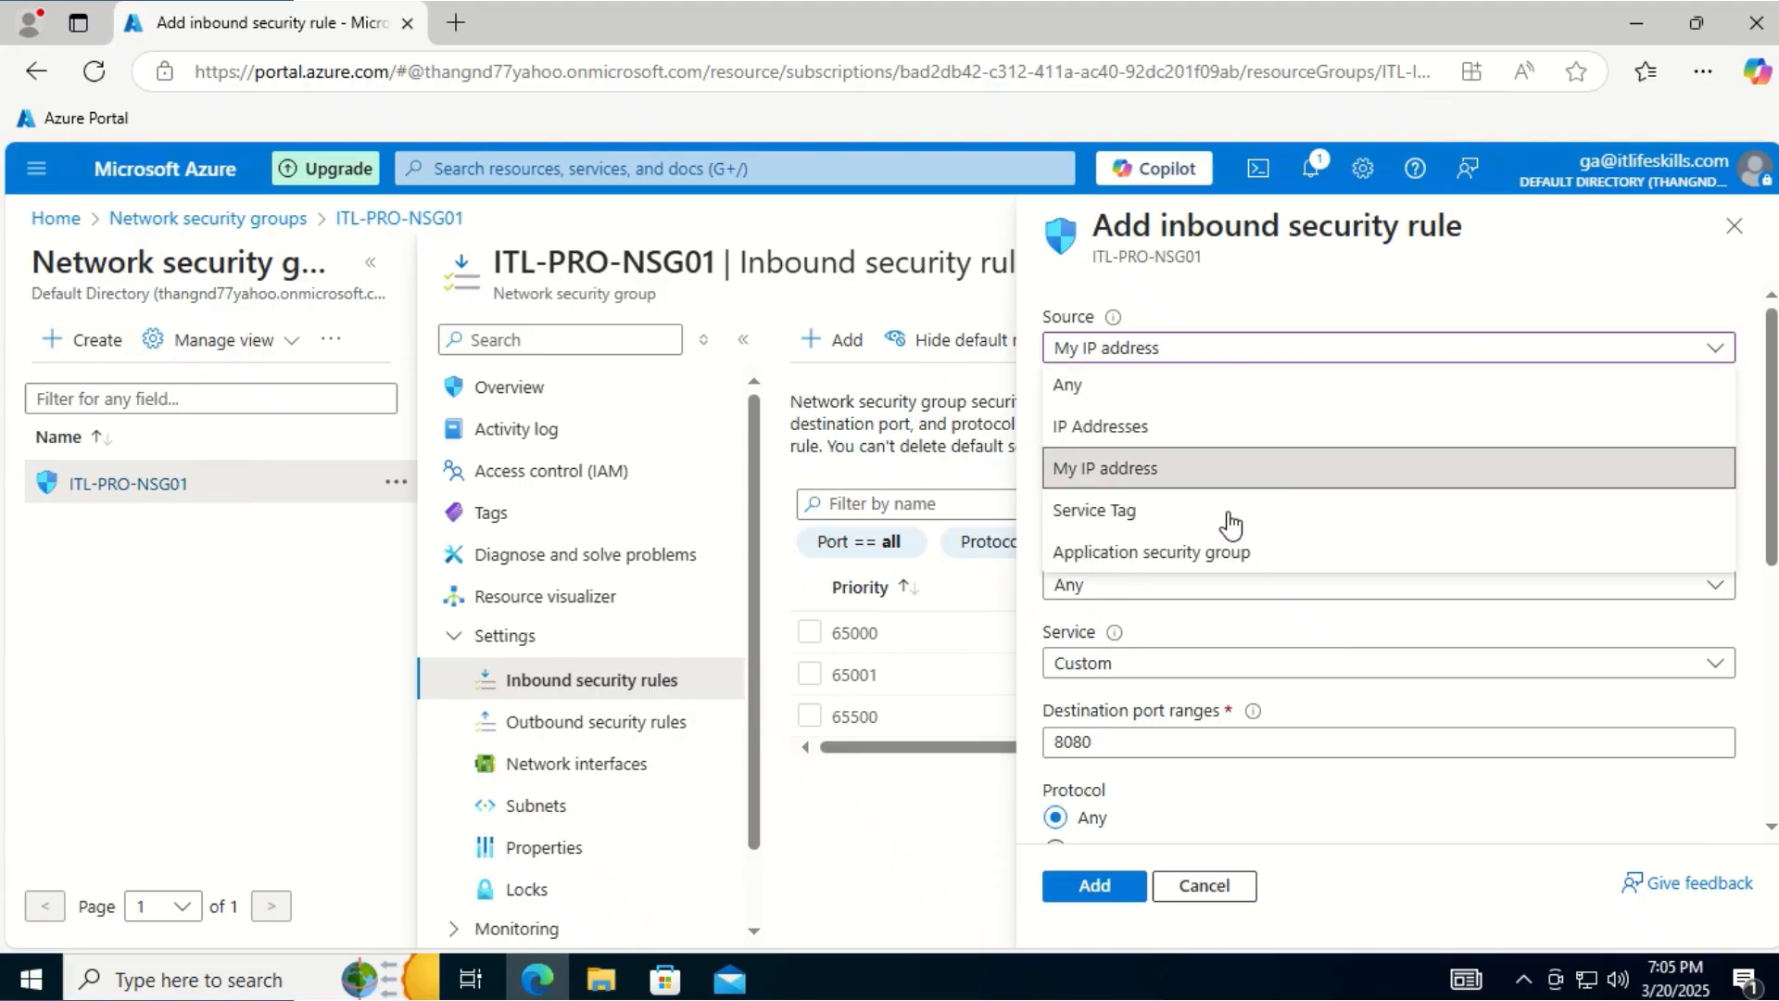
{"action": "left_click", "coordinate": [1196, 519]}
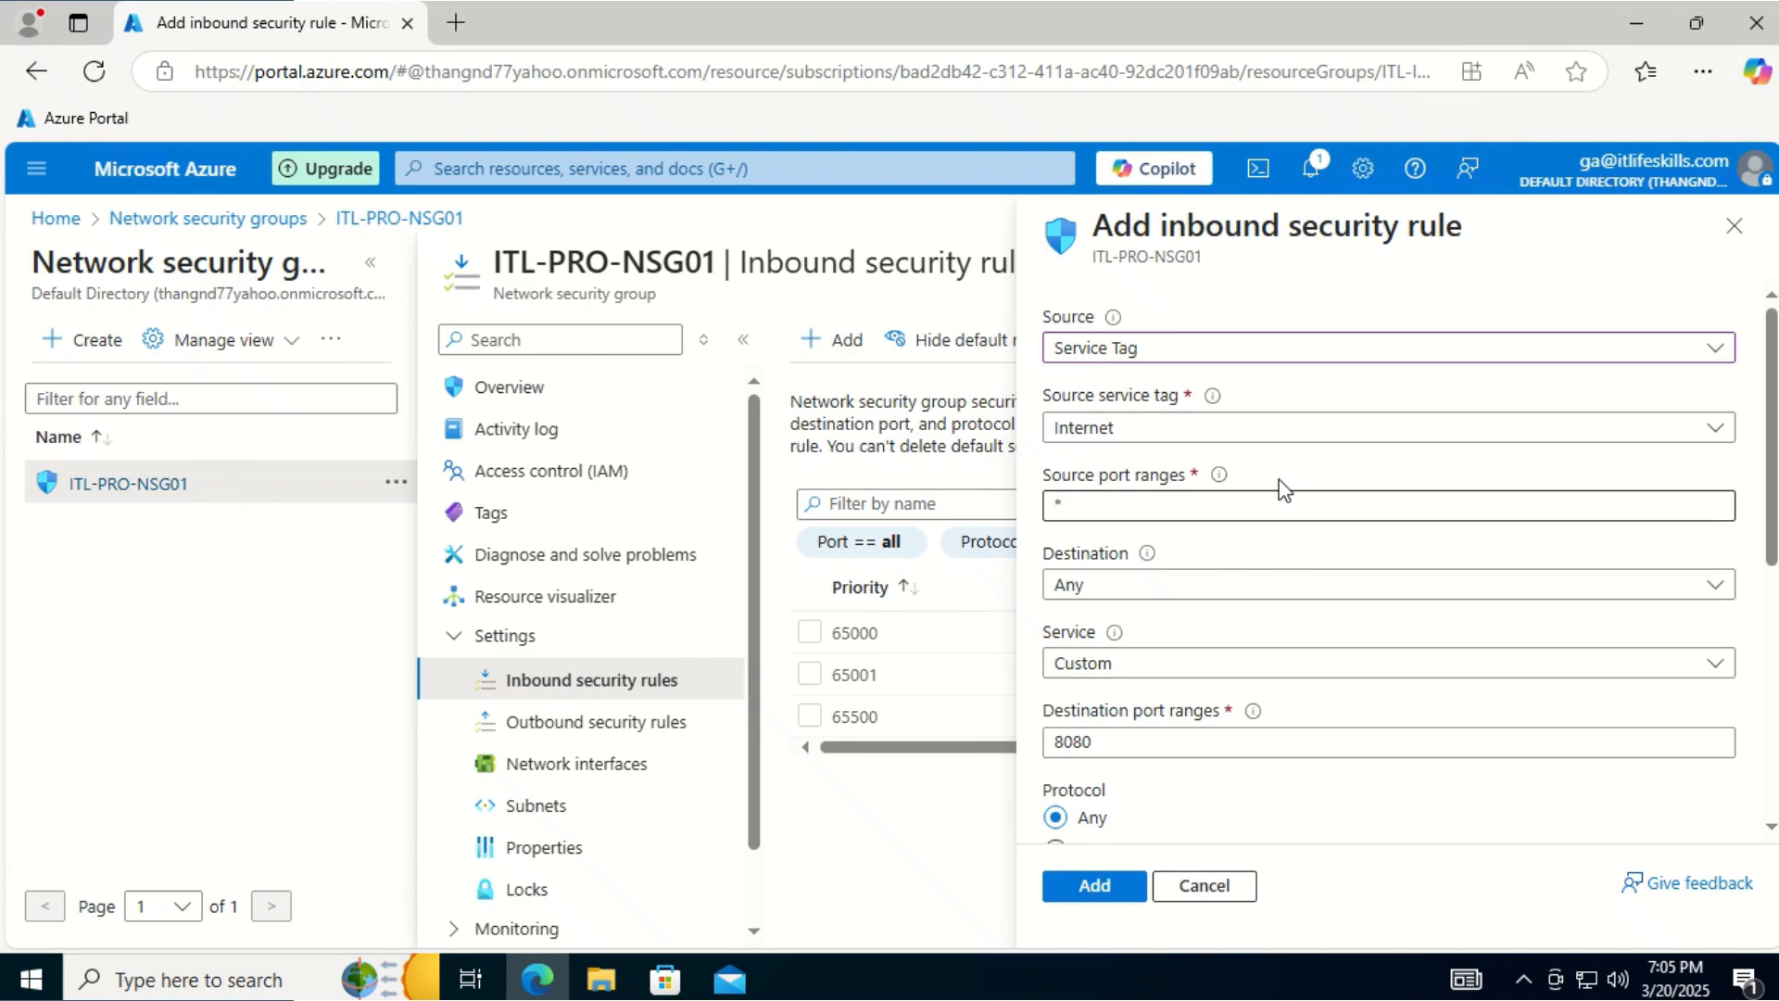
Browse the available source service tags and switch the rule's source to Application security group
{"action": "left_click", "coordinate": [1319, 447]}
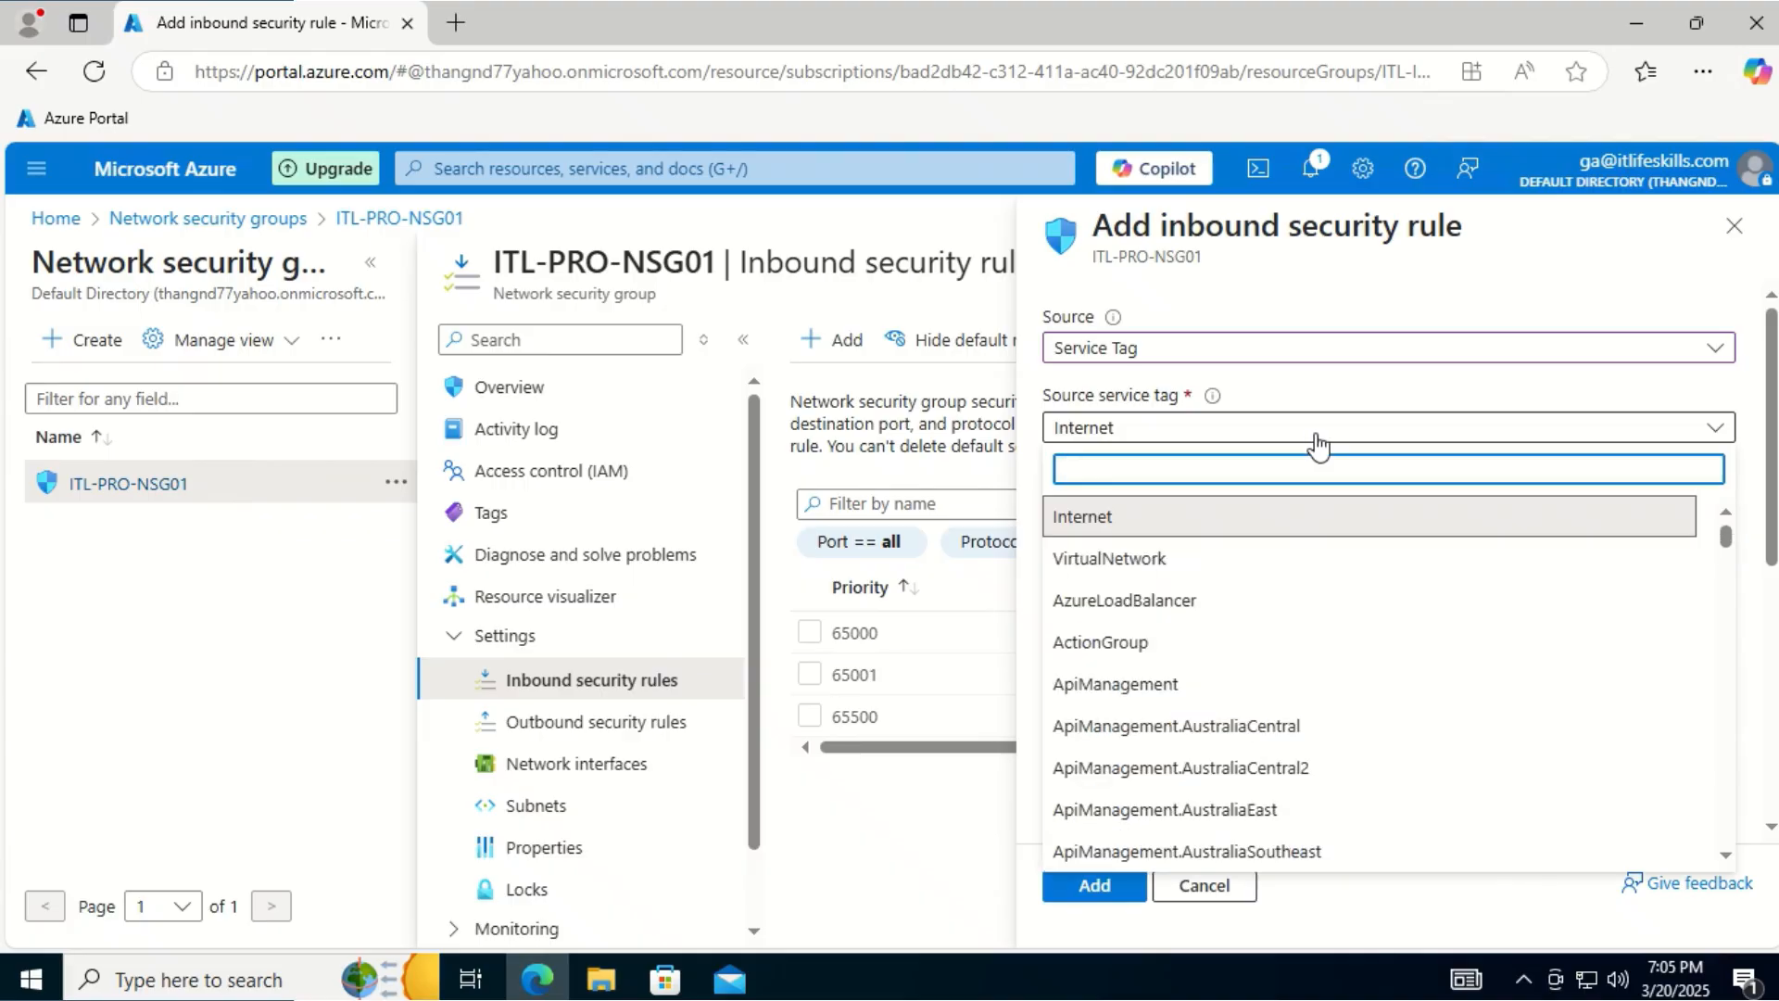
{"action": "scroll", "coordinate": [1323, 602], "scroll_direction": "down", "scroll_amount": 2}
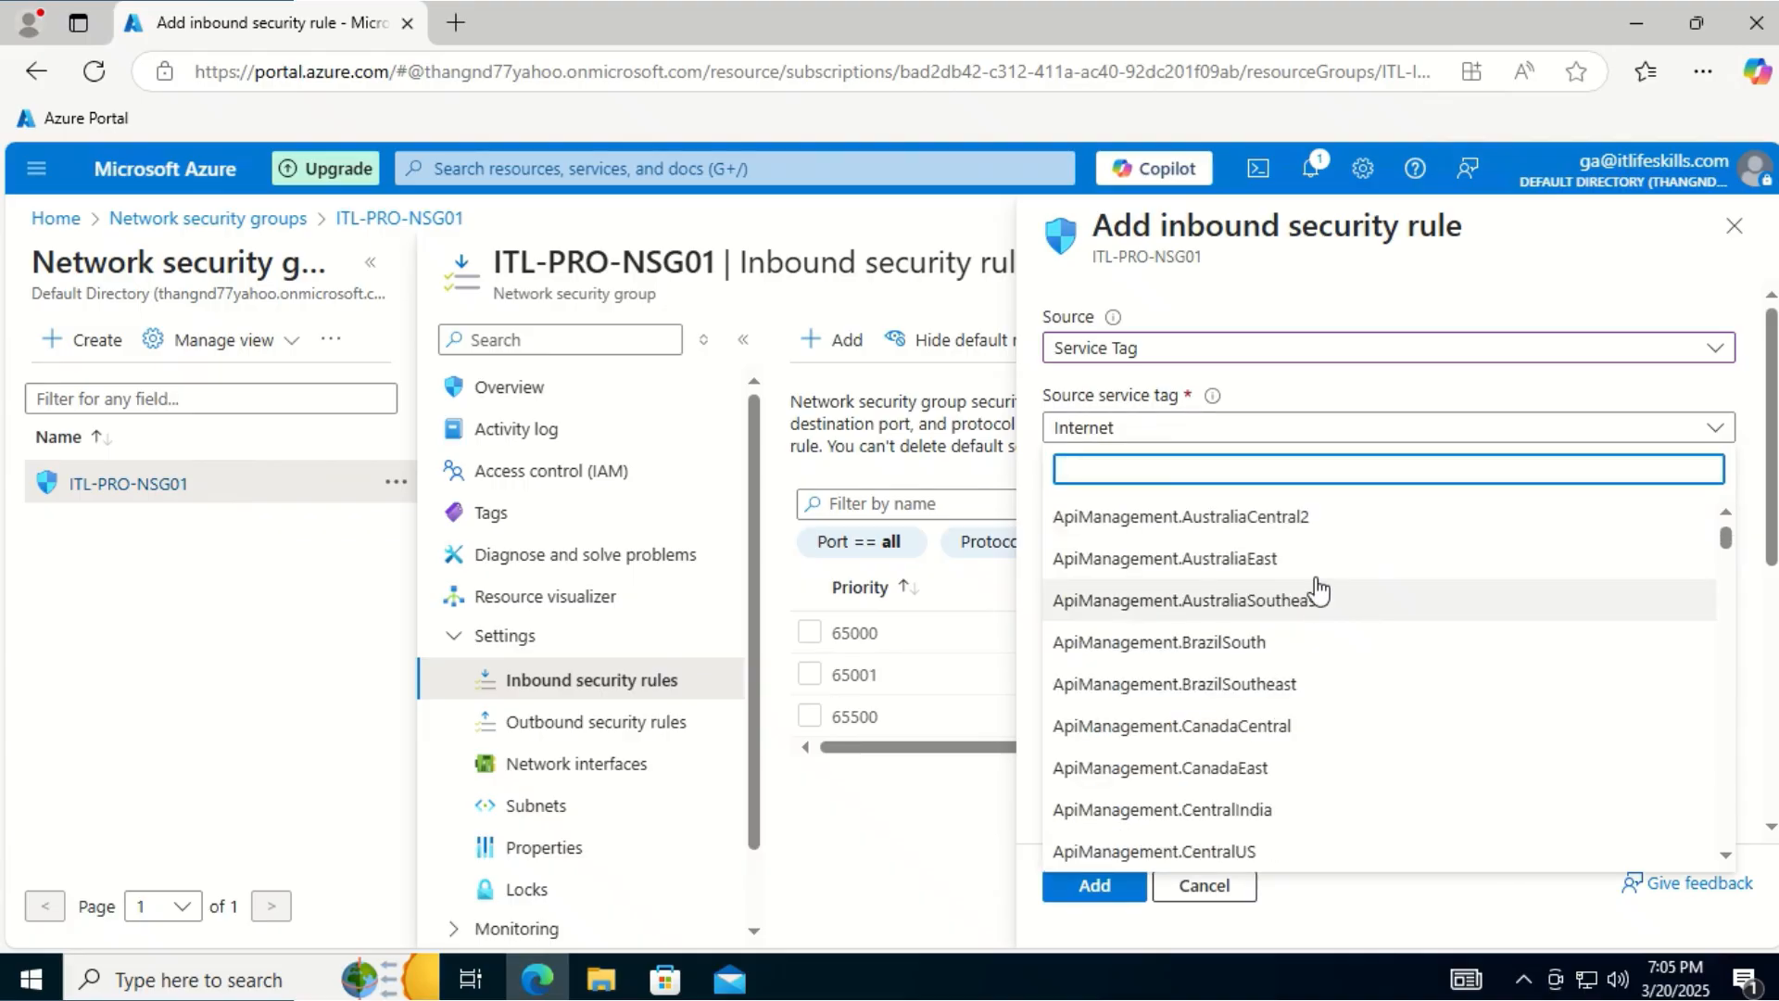
{"action": "left_click", "coordinate": [1342, 433]}
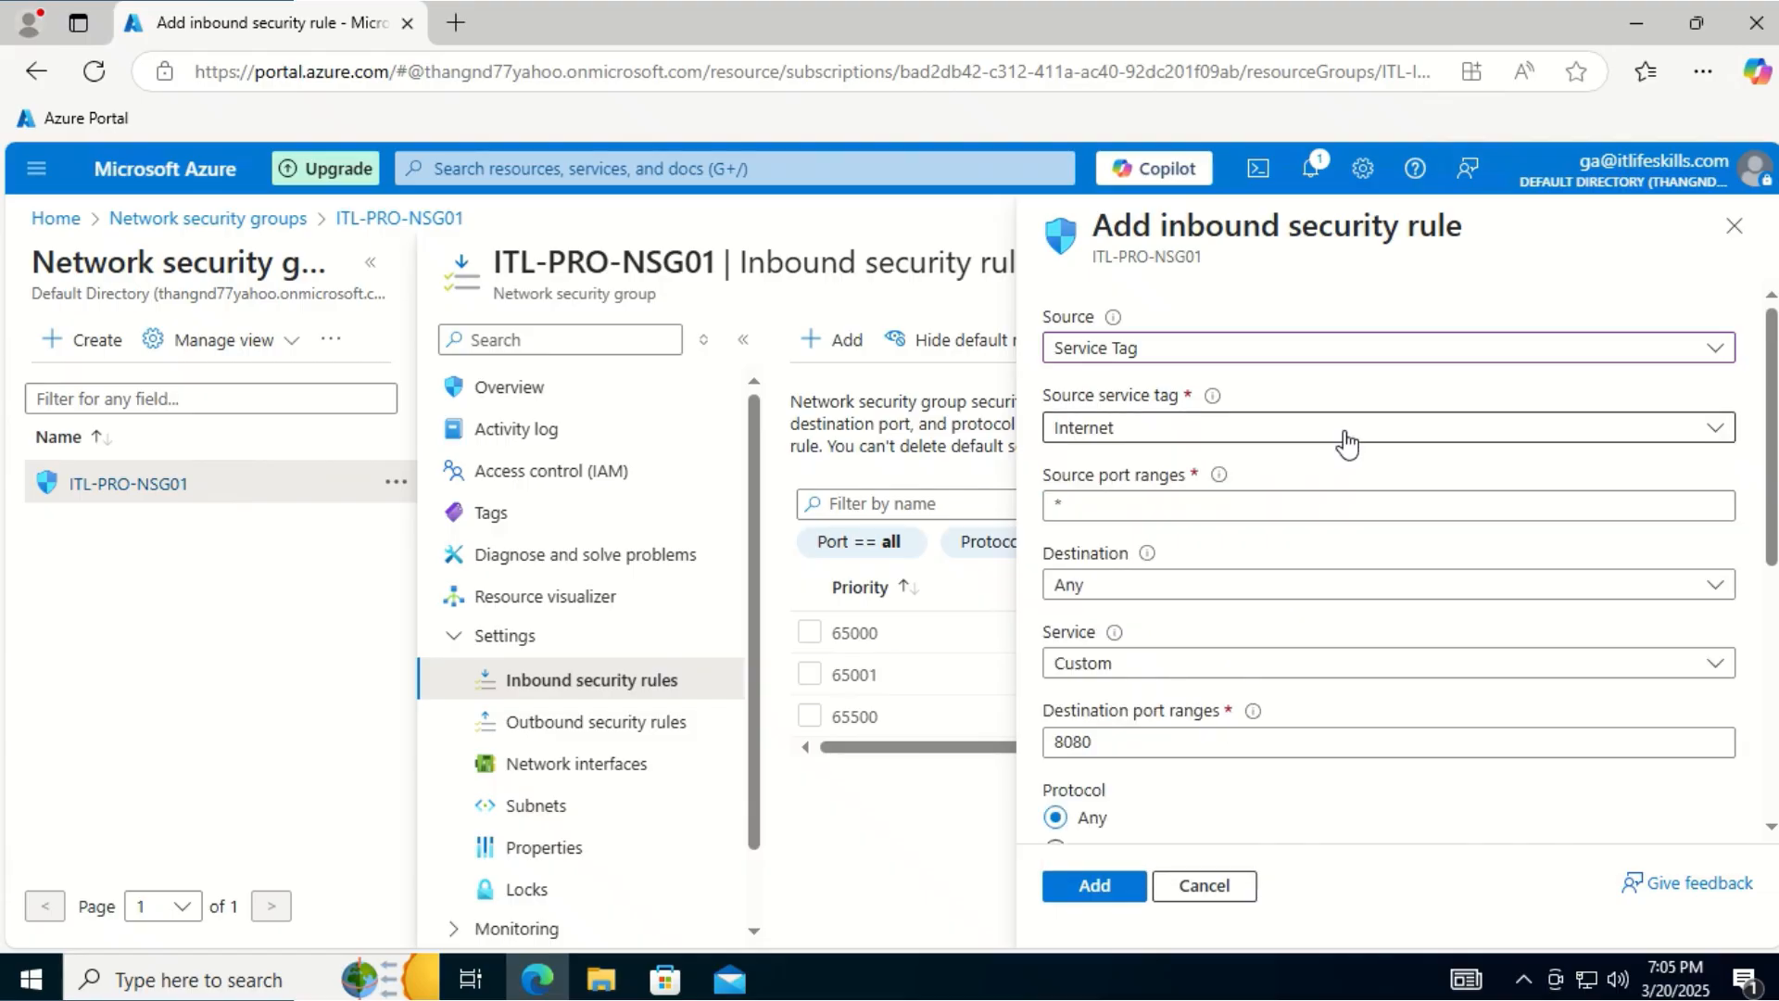
{"action": "left_click", "coordinate": [1337, 364]}
{"action": "left_click", "coordinate": [1231, 546]}
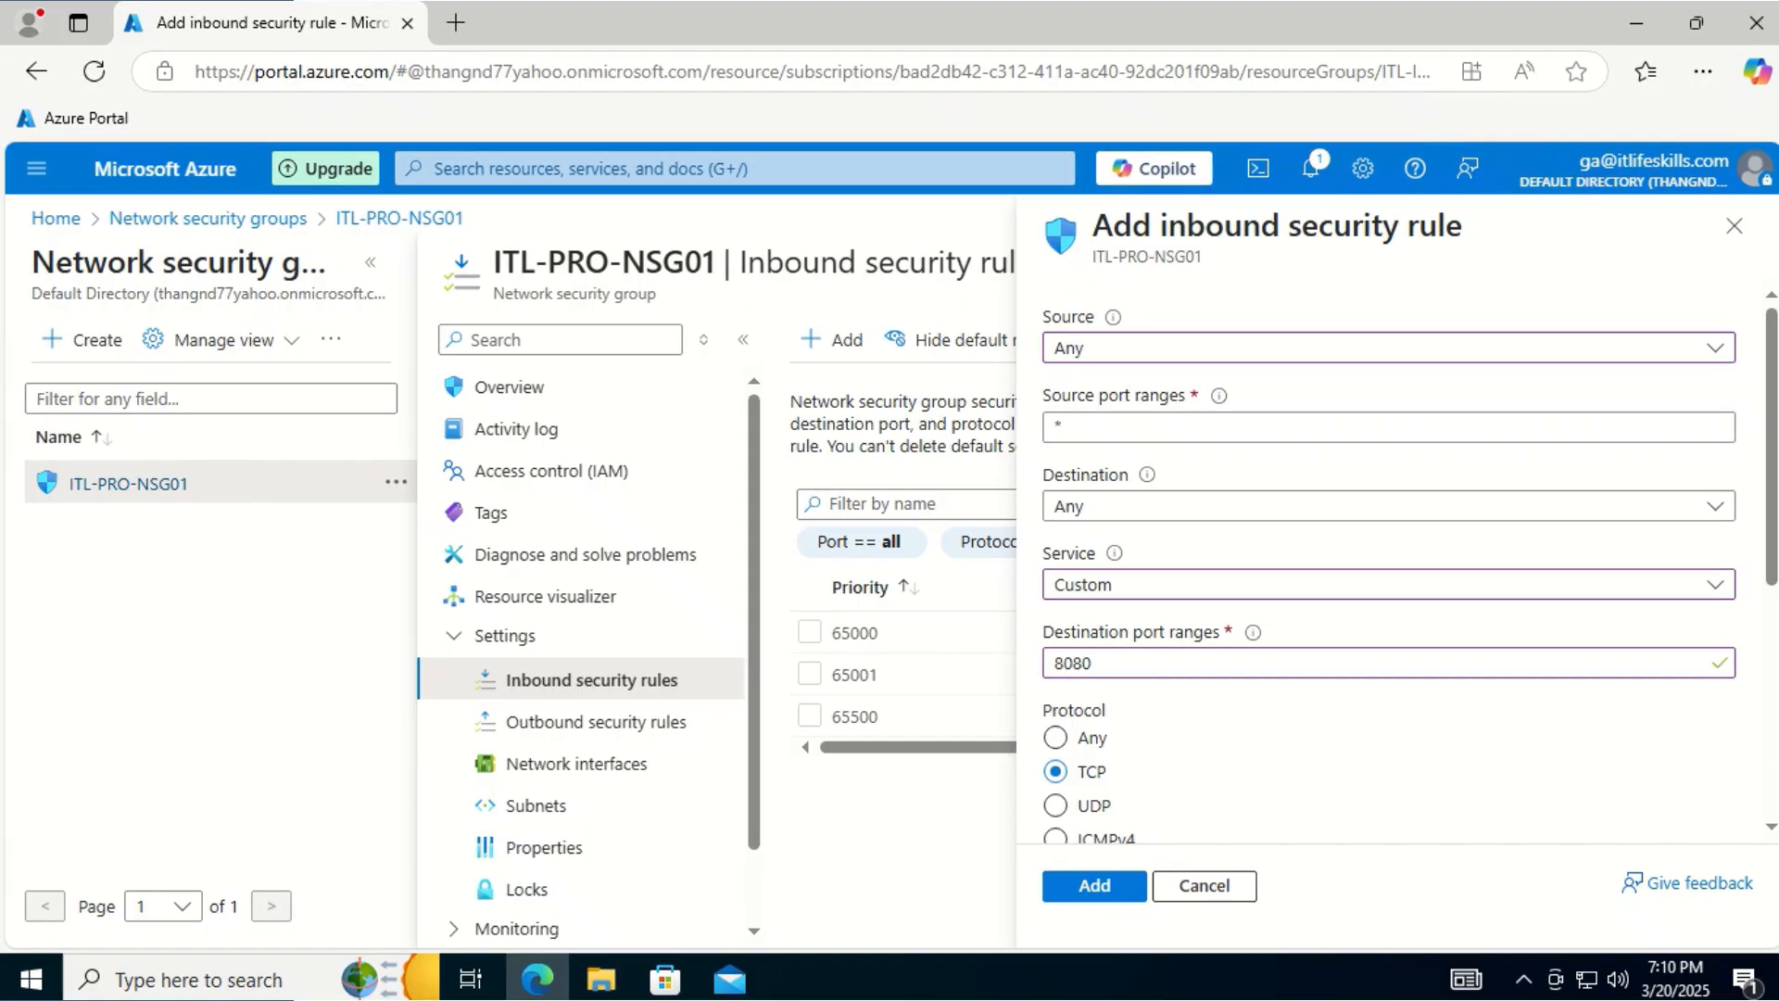
Read the help notes for the rule's source port ranges, destination, service and destination port ranges
{"action": "mouse_move", "coordinate": [1229, 410]}
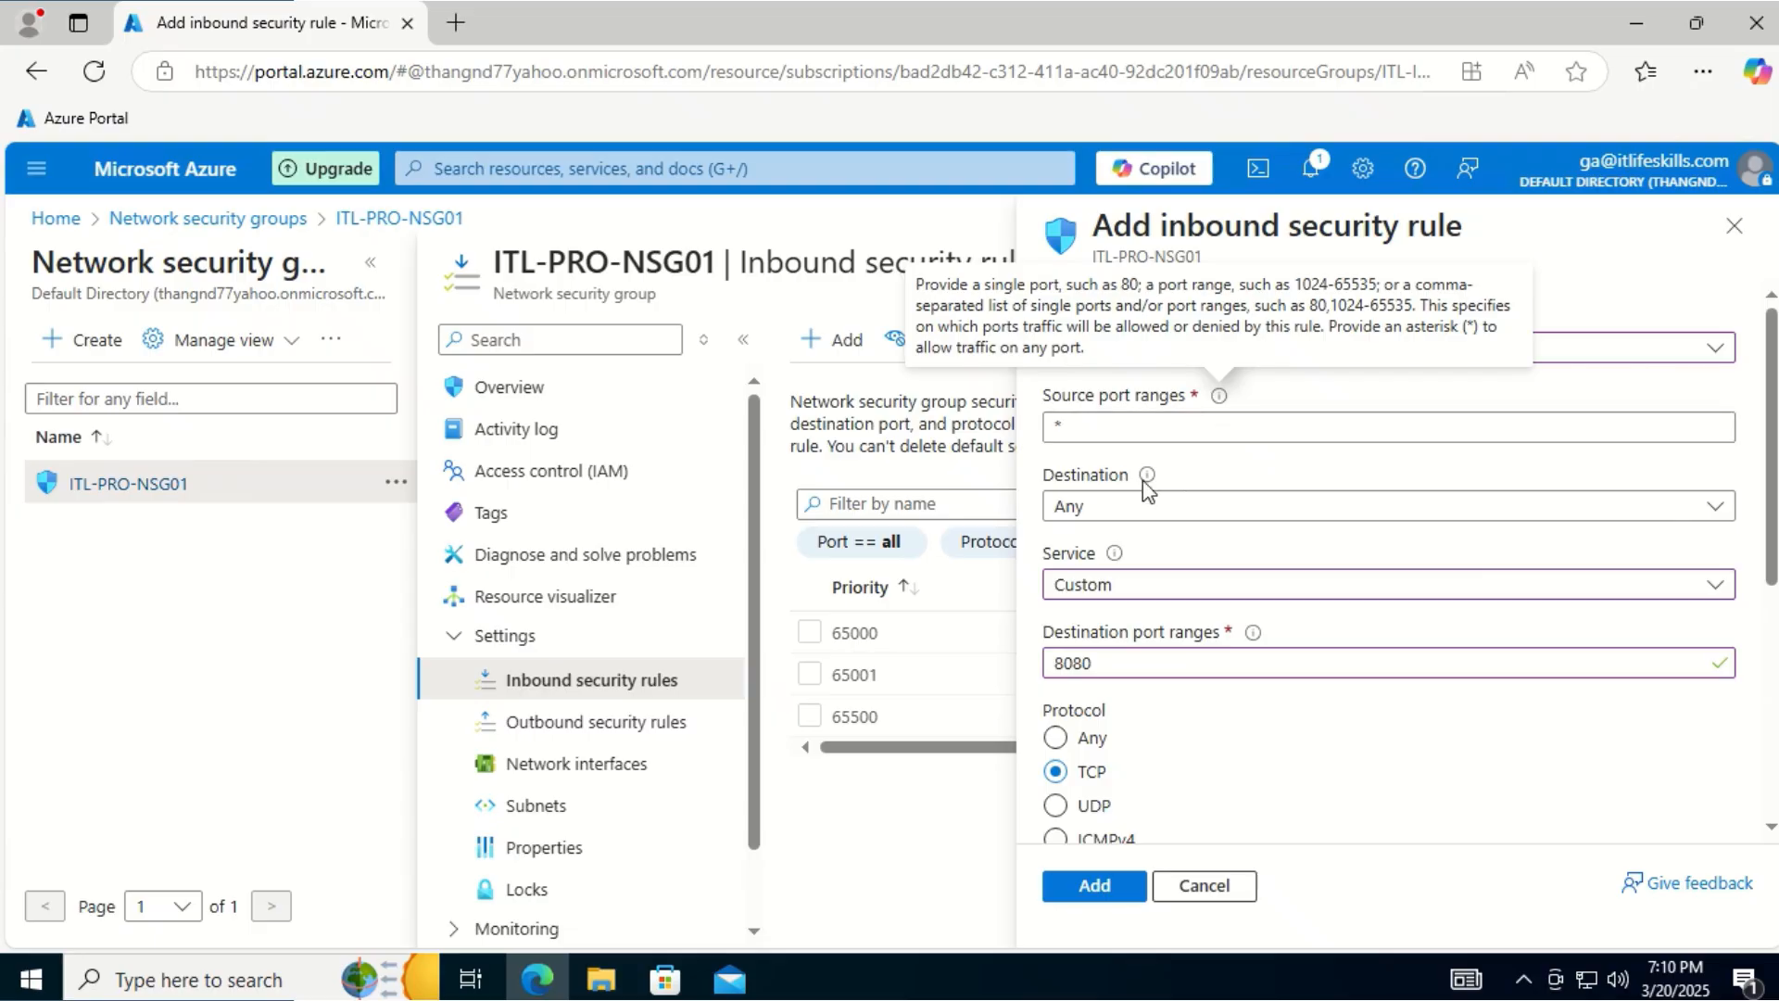
{"action": "mouse_move", "coordinate": [1146, 480]}
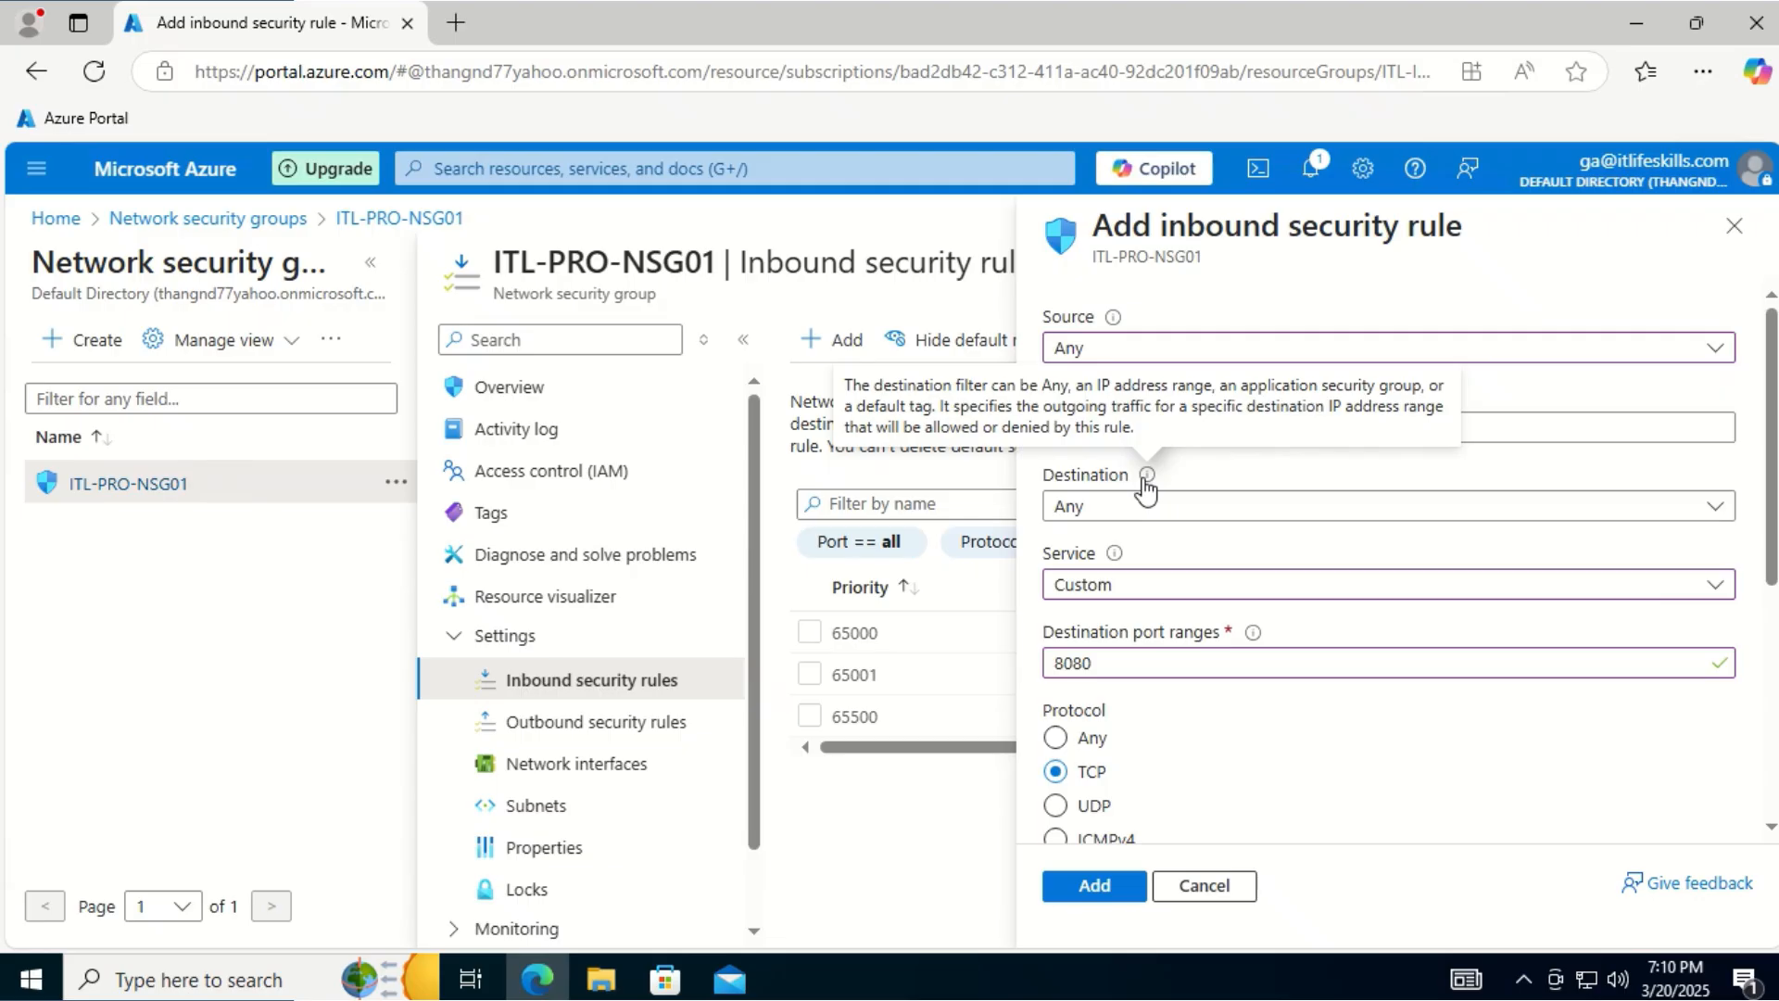
{"action": "mouse_move", "coordinate": [1114, 566]}
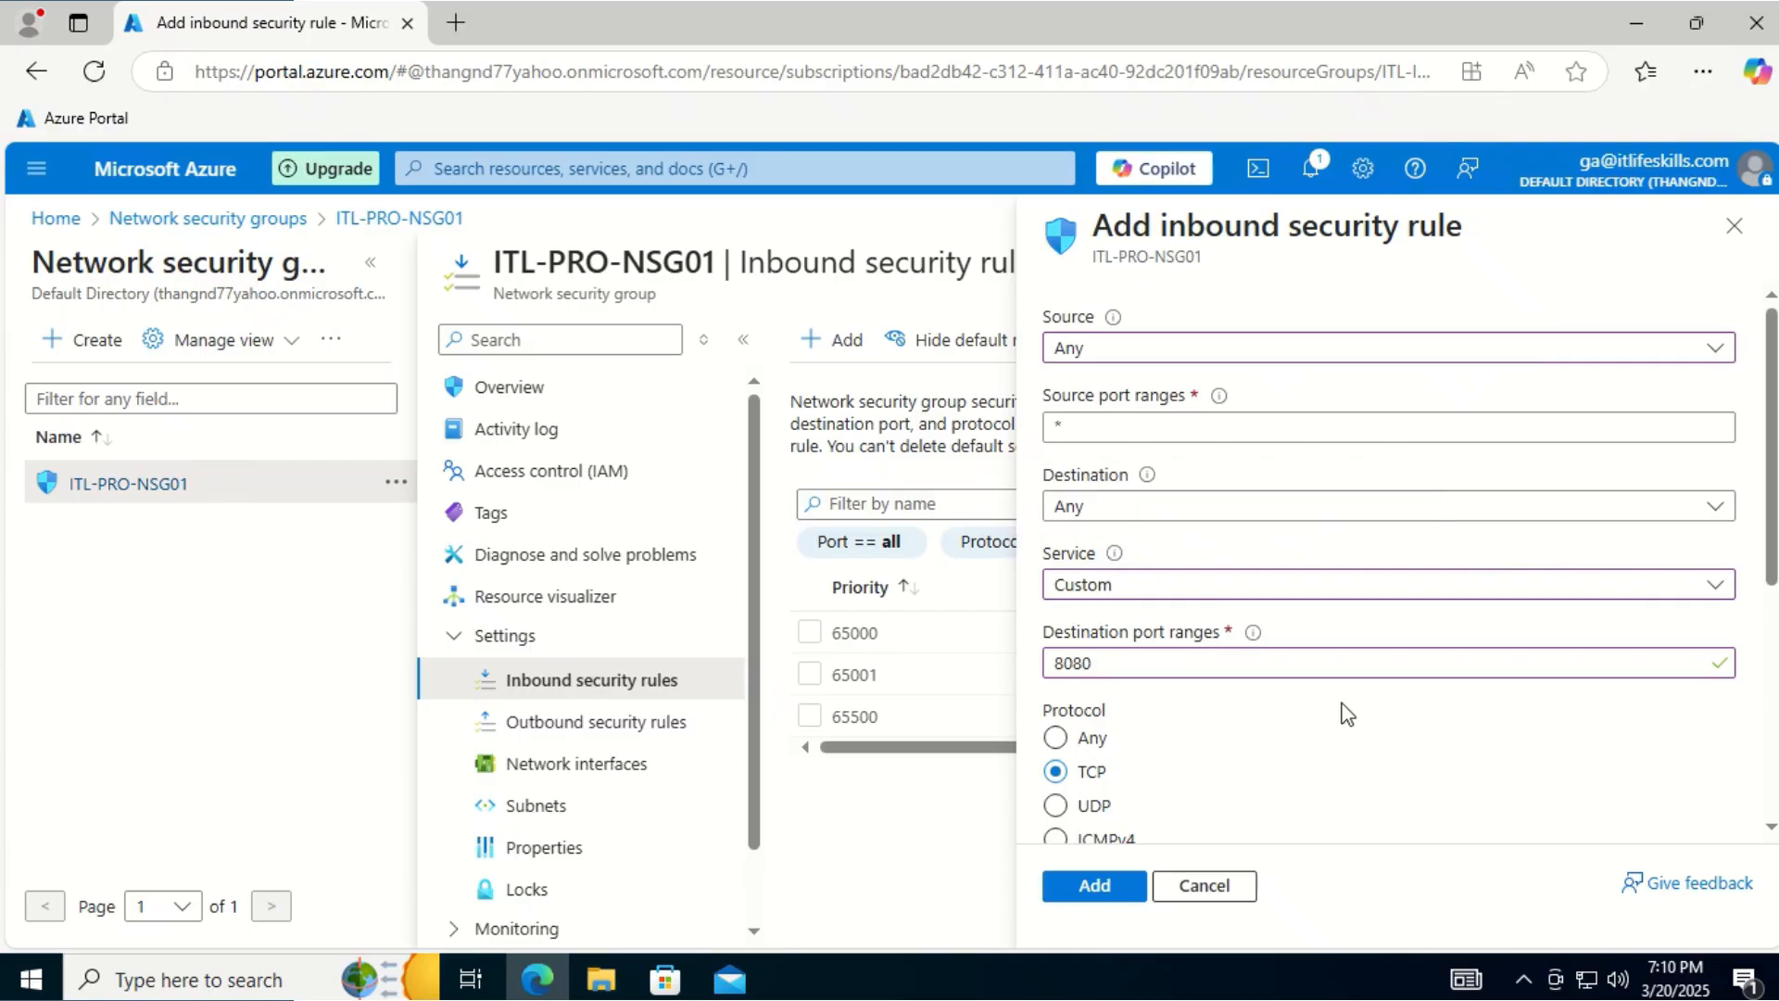
{"action": "mouse_move", "coordinate": [1255, 643]}
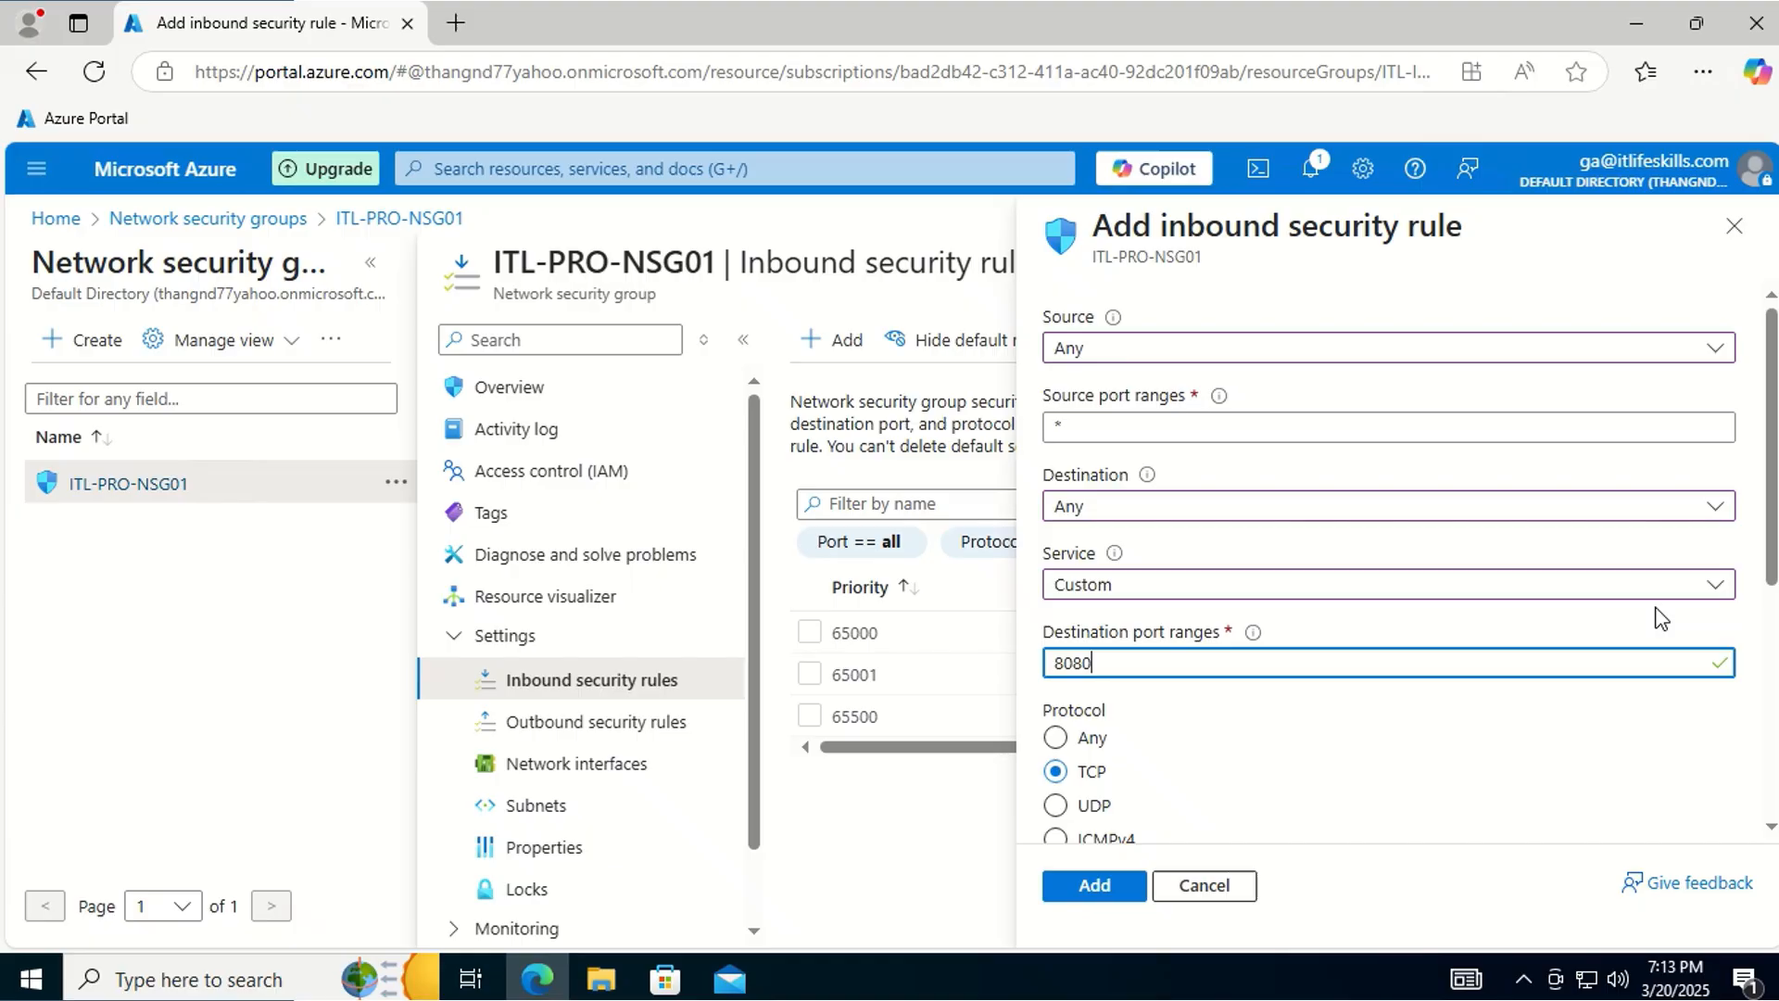
Try FTP and SMTP as the rule's service and check the destination port ranges for each
{"action": "left_click", "coordinate": [1546, 593]}
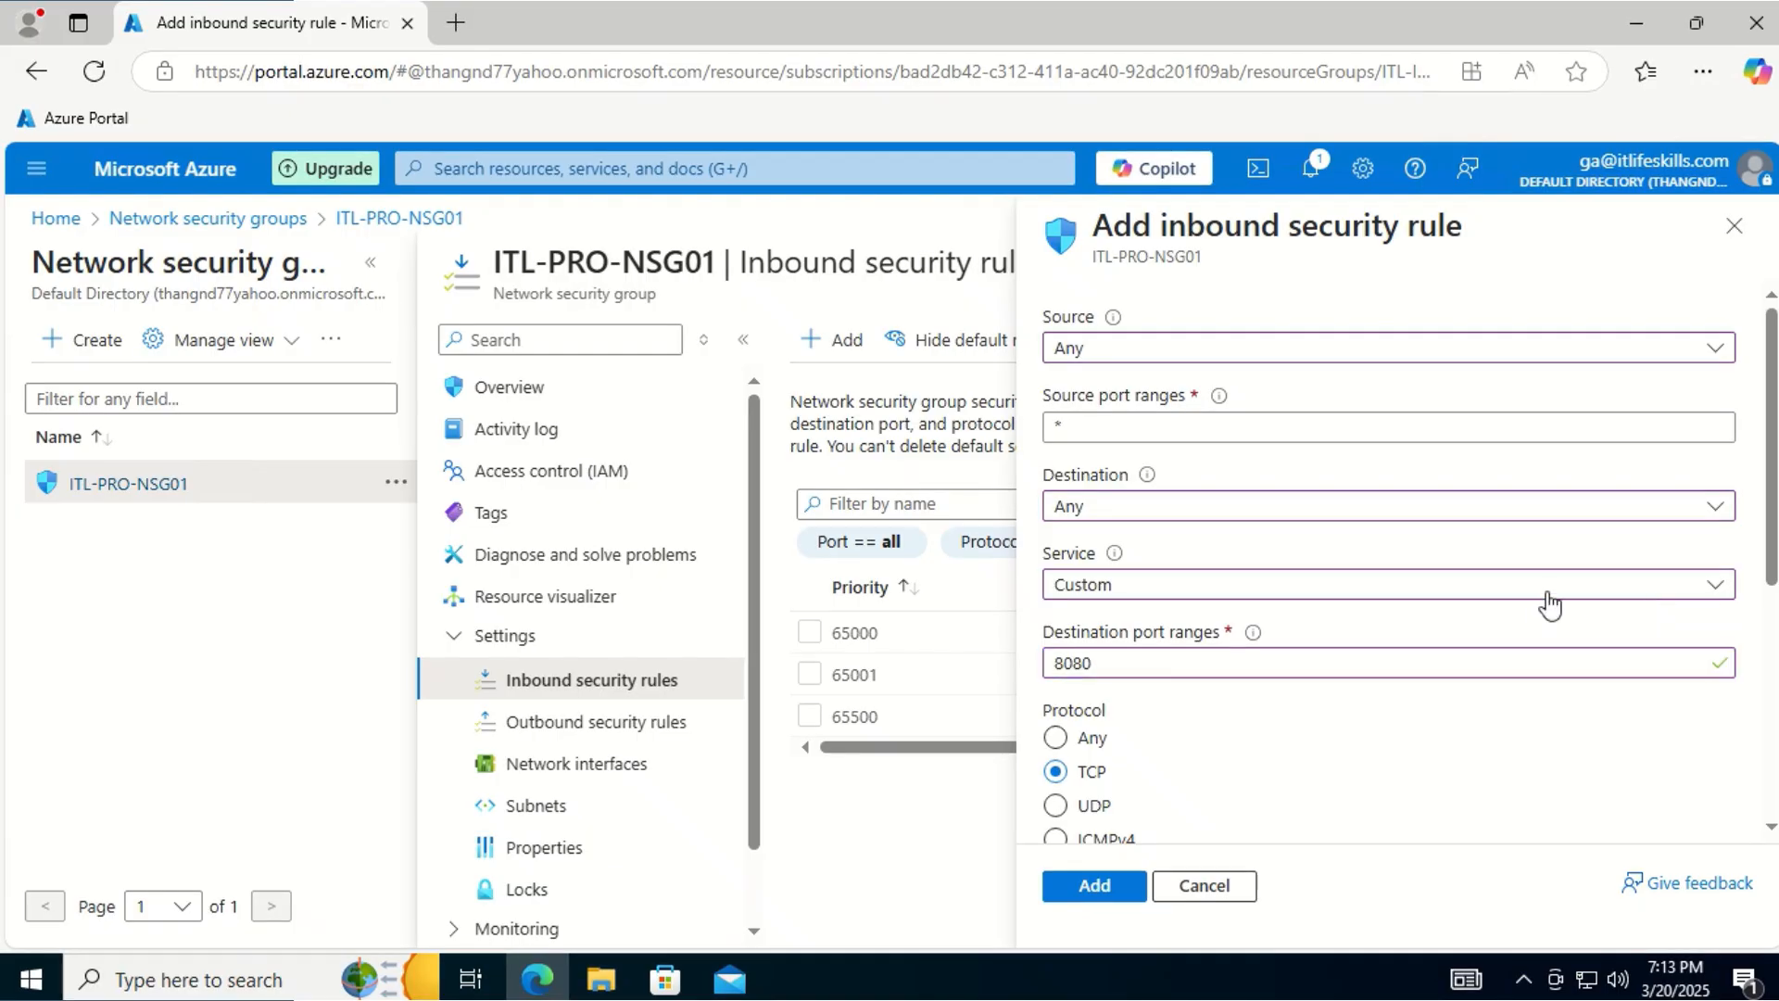
{"action": "left_click", "coordinate": [1258, 675]}
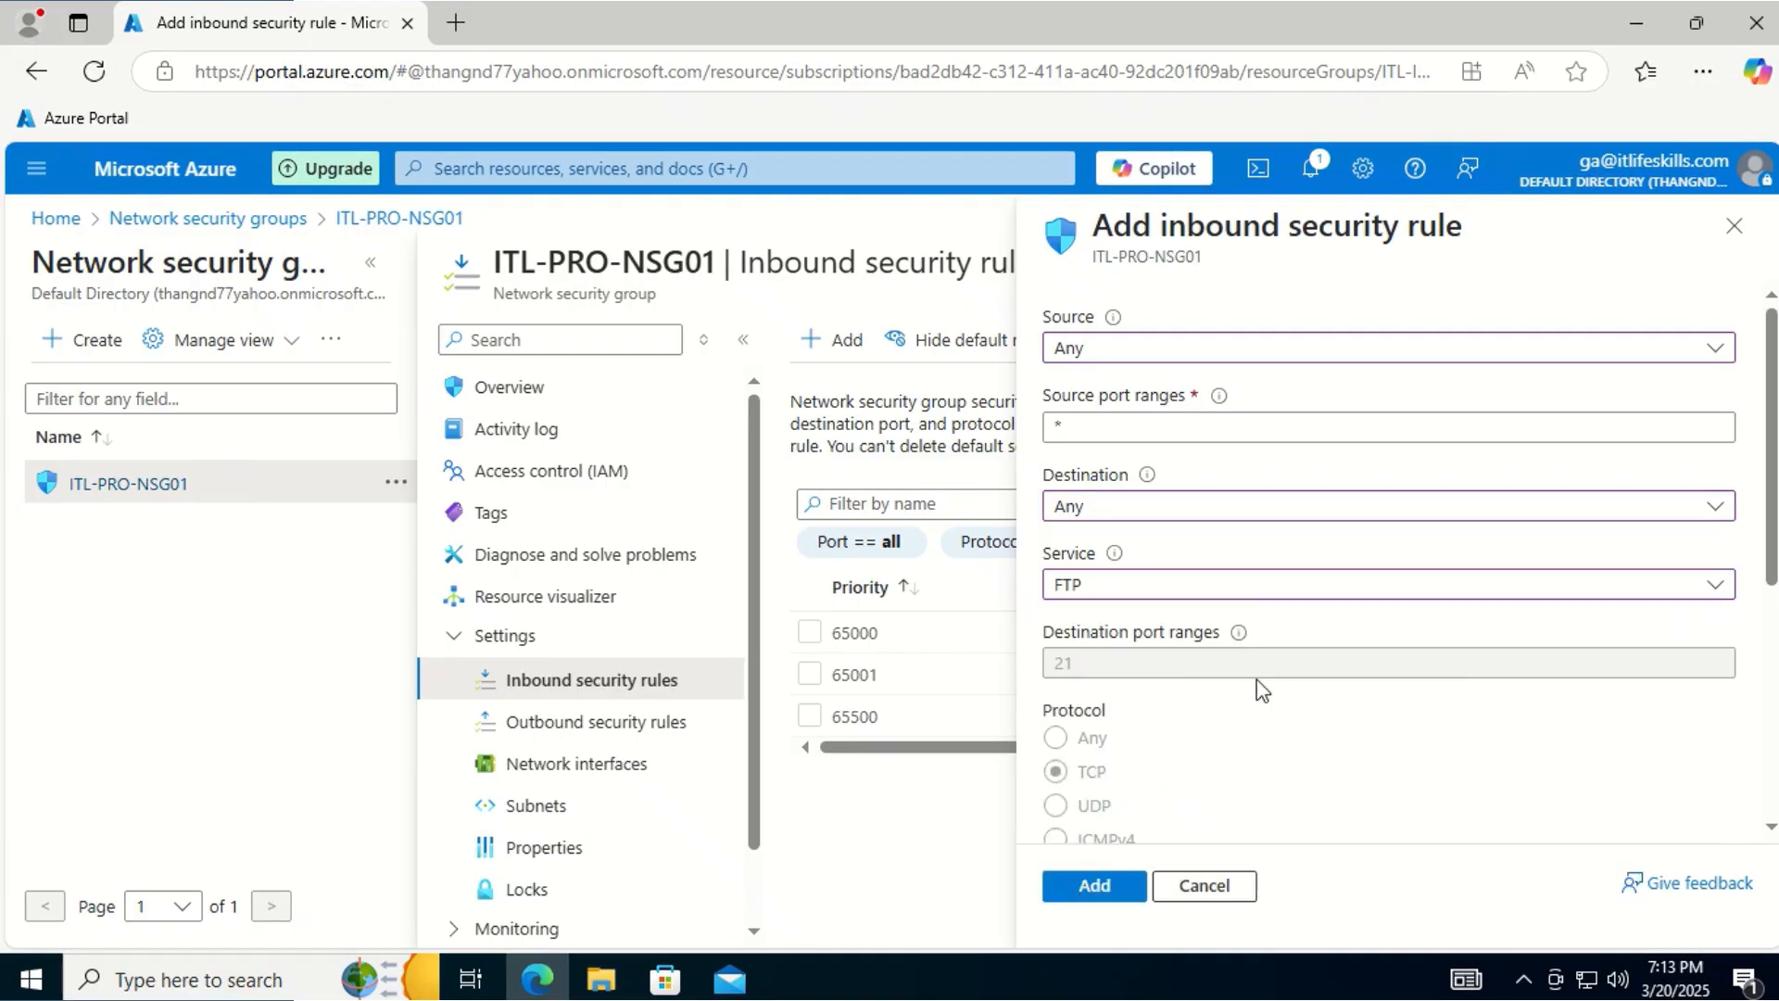
{"action": "left_click", "coordinate": [1319, 593]}
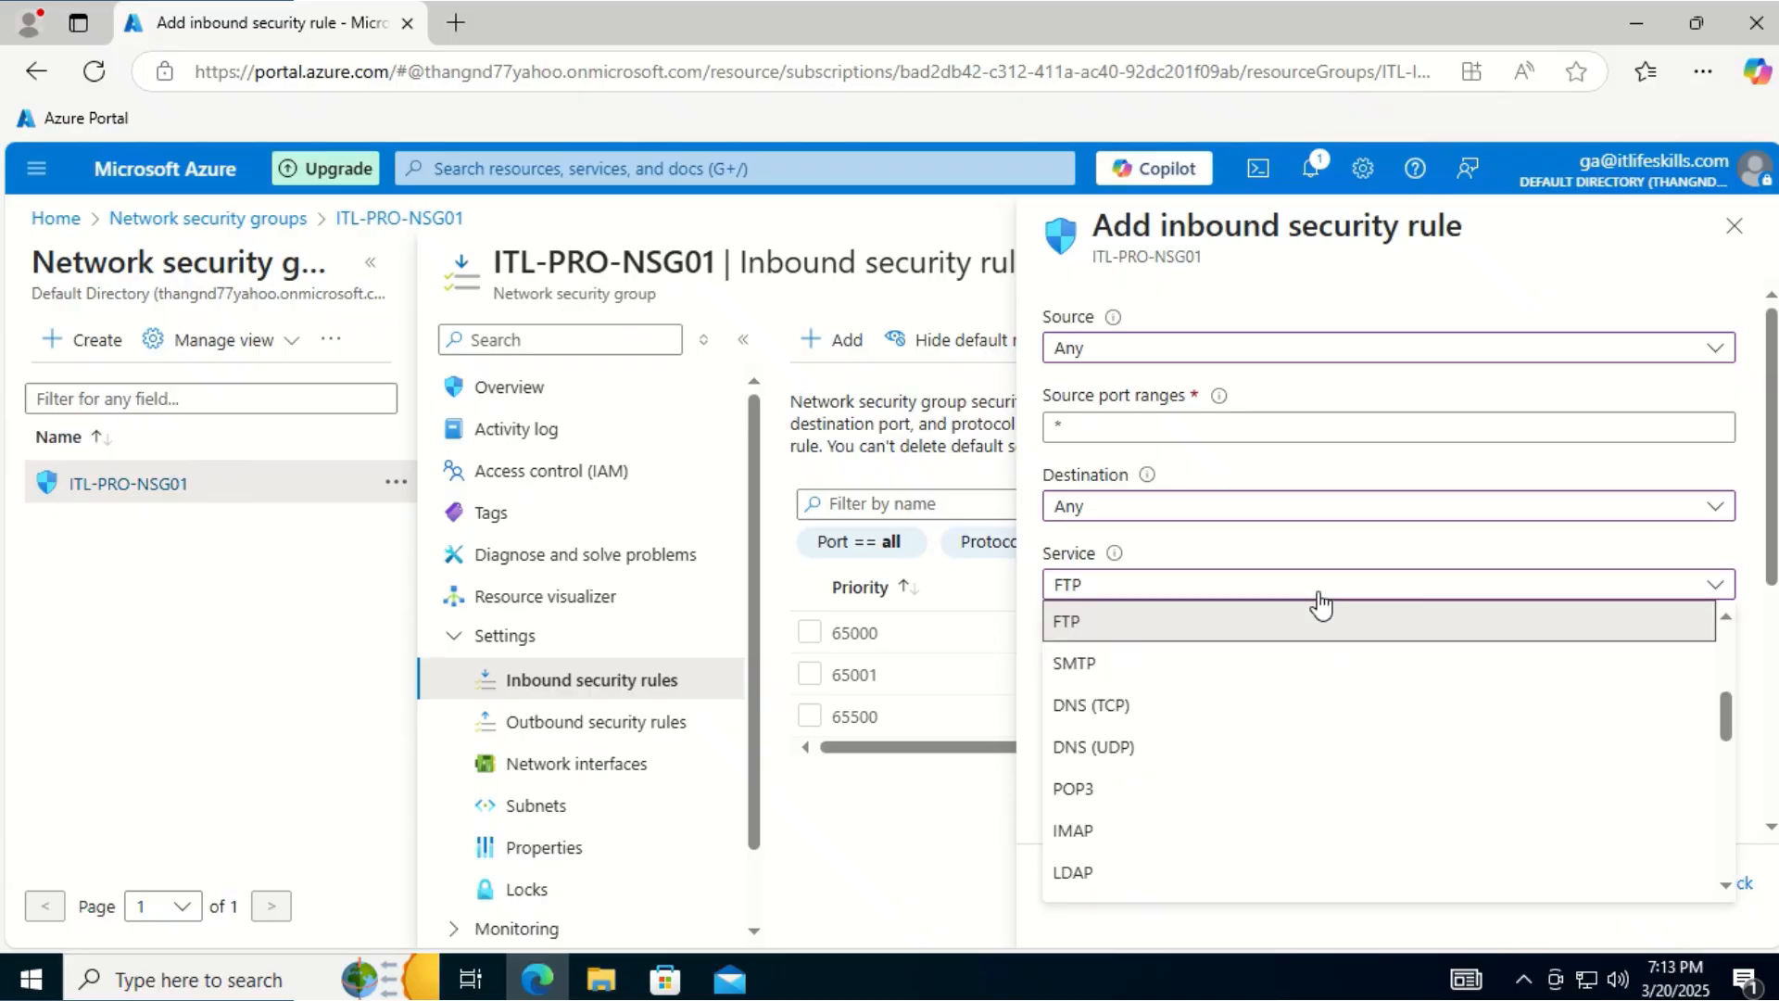
{"action": "left_click", "coordinate": [1223, 671]}
{"action": "mouse_move", "coordinate": [1239, 630]}
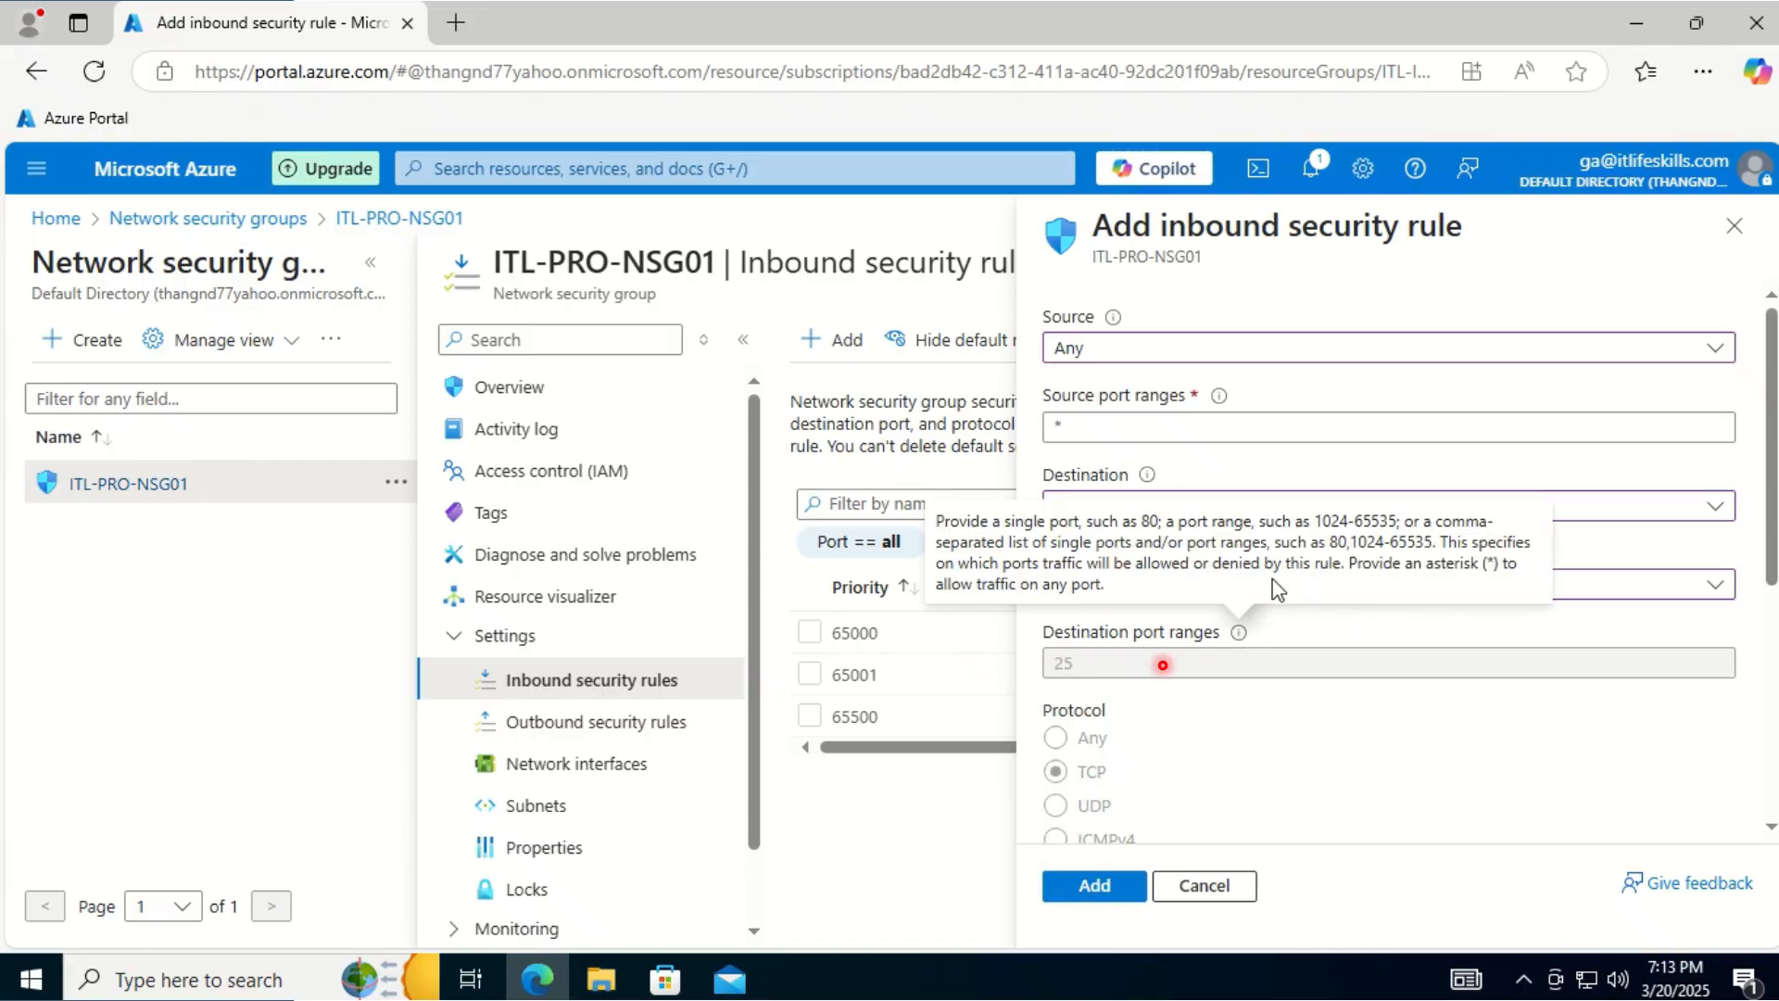
Select IMAP as the rule's service, check its port, and switch the service back to Custom
{"action": "left_click", "coordinate": [1612, 585]}
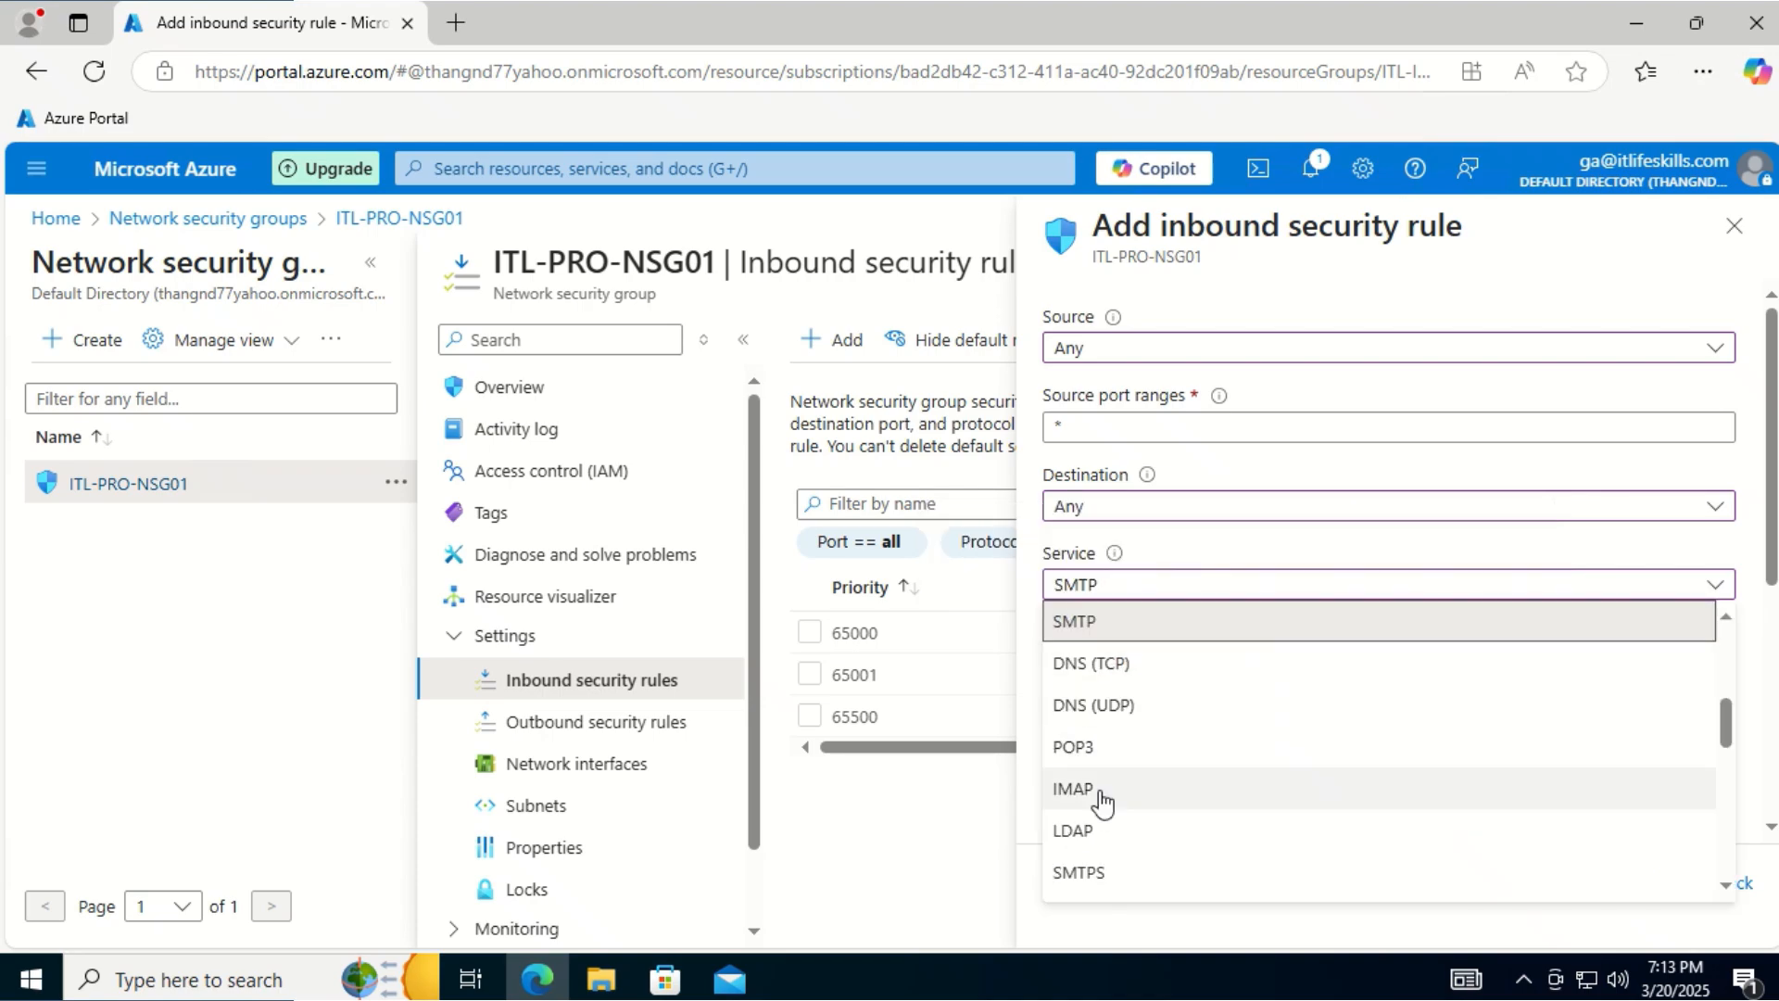
{"action": "left_click", "coordinate": [1132, 790]}
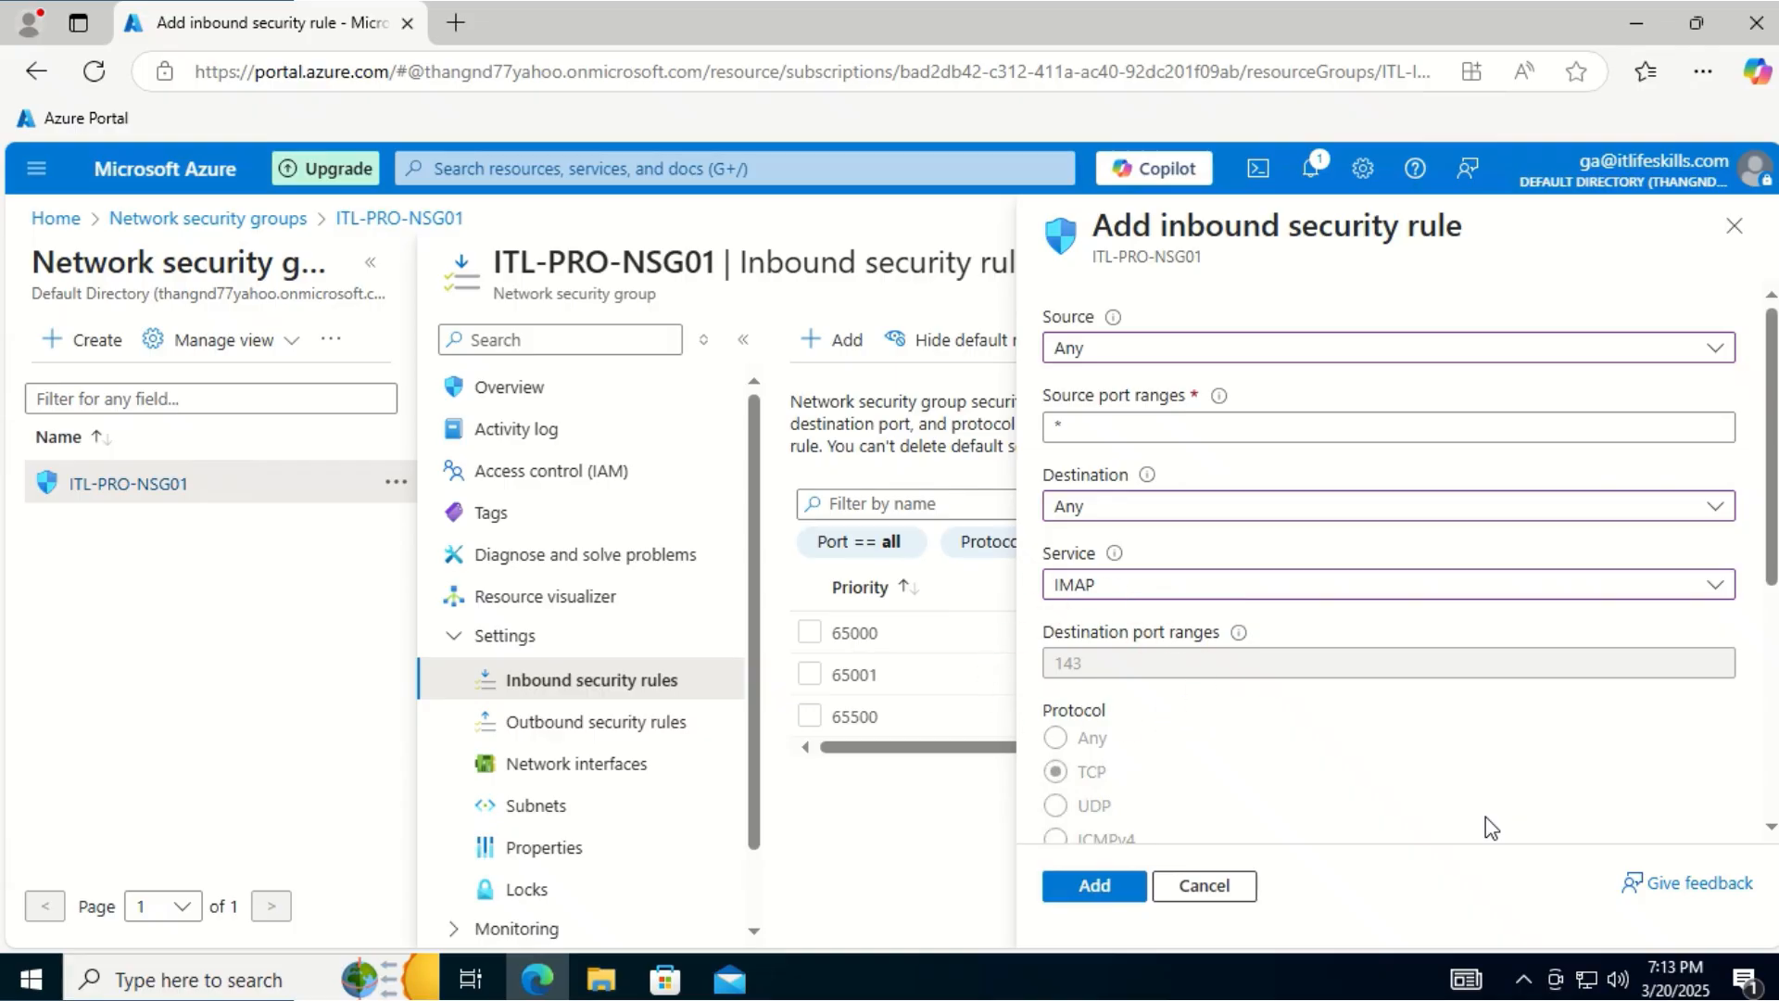
{"action": "left_click", "coordinate": [1534, 593]}
{"action": "scroll", "coordinate": [1591, 637], "scroll_direction": "up", "scroll_amount": 5}
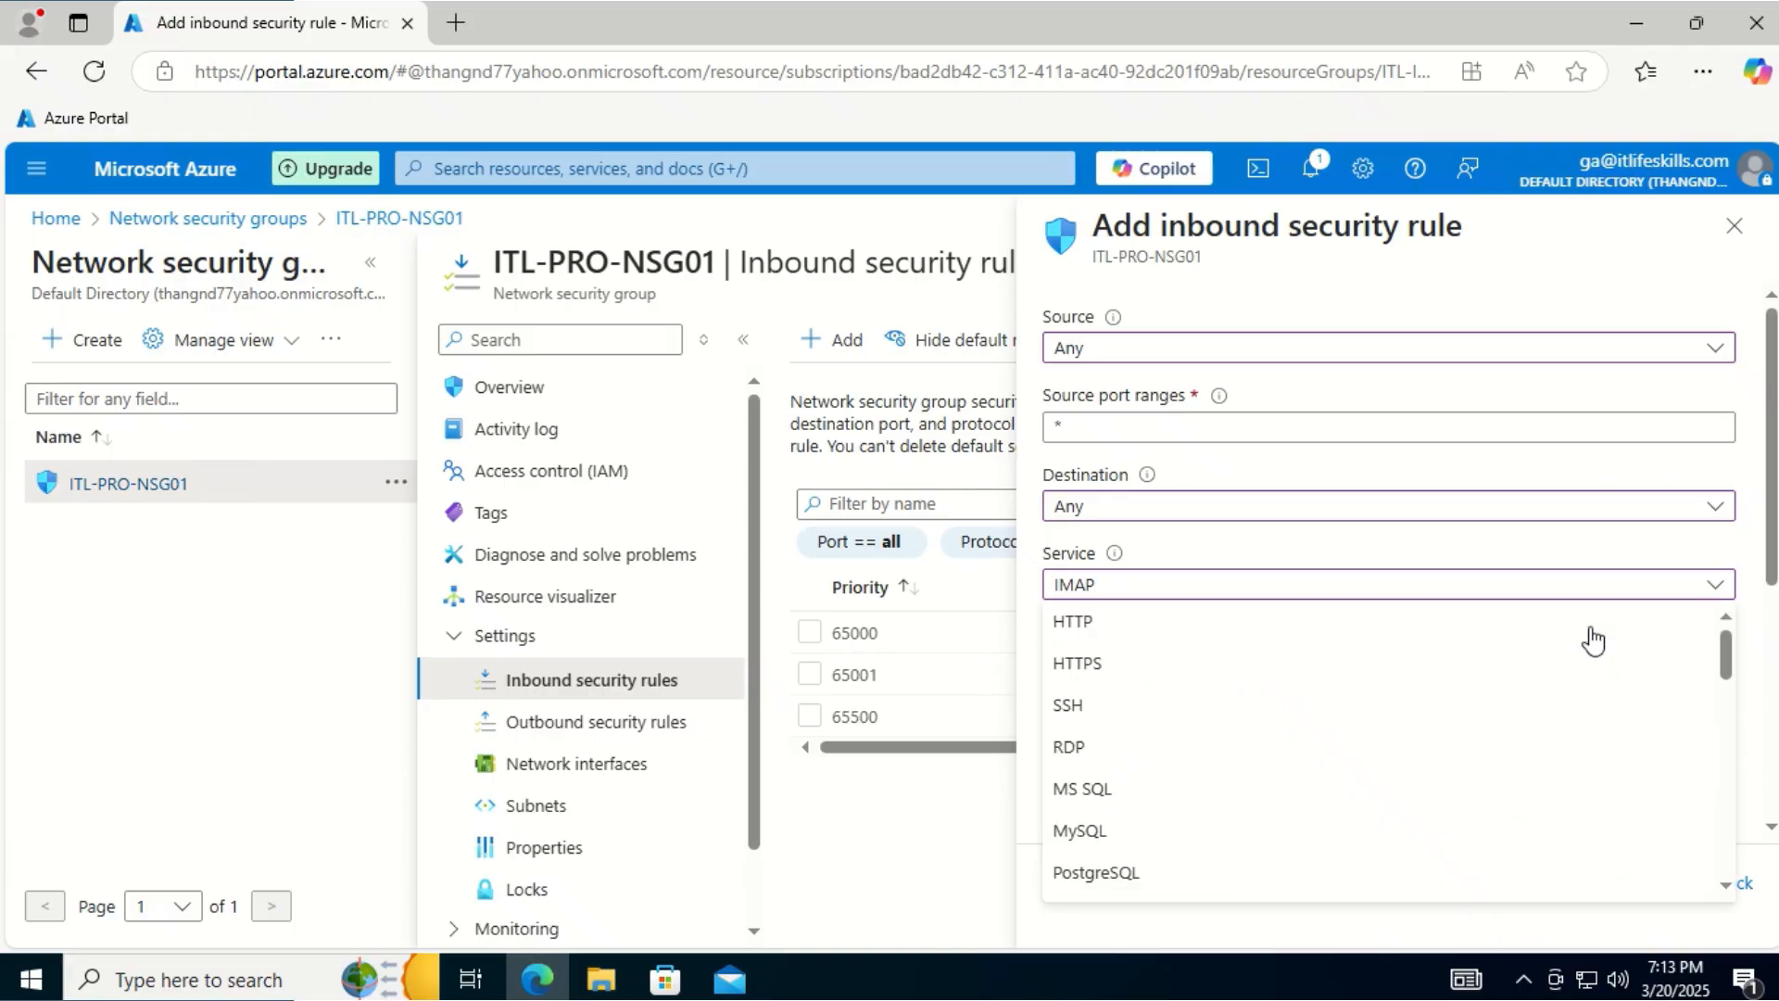
{"action": "scroll", "coordinate": [1590, 638], "scroll_direction": "down", "scroll_amount": 3}
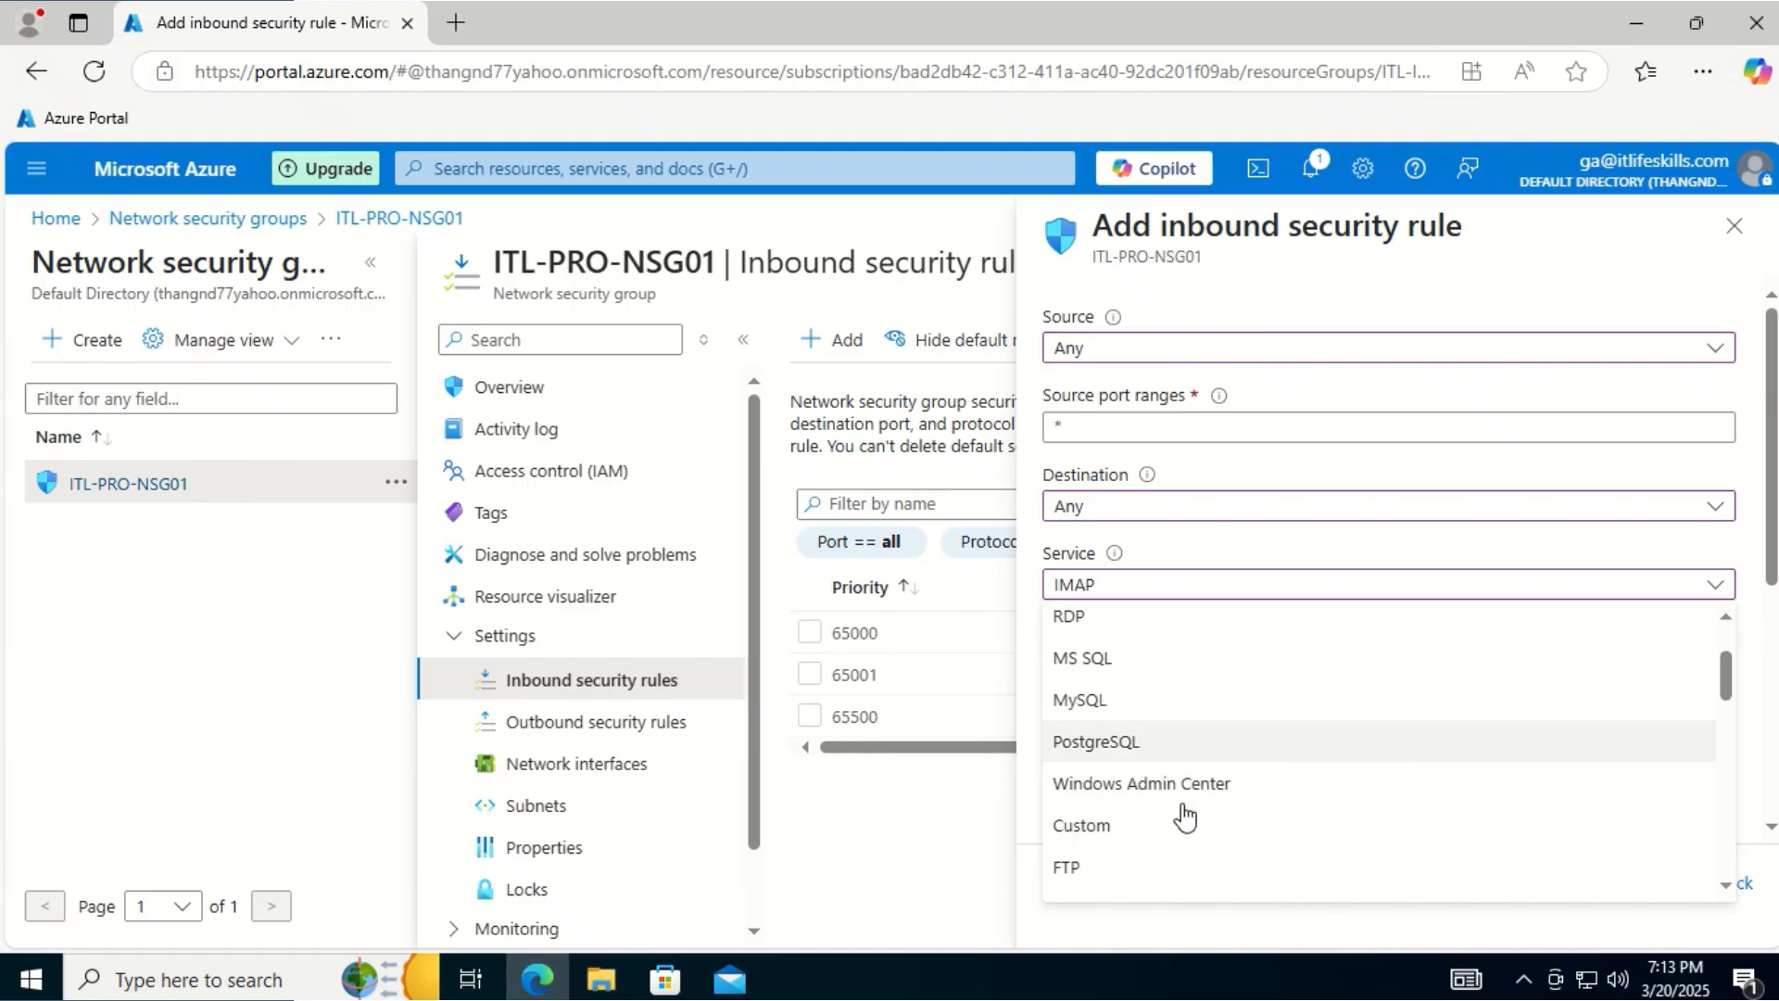
{"action": "left_click", "coordinate": [1124, 836]}
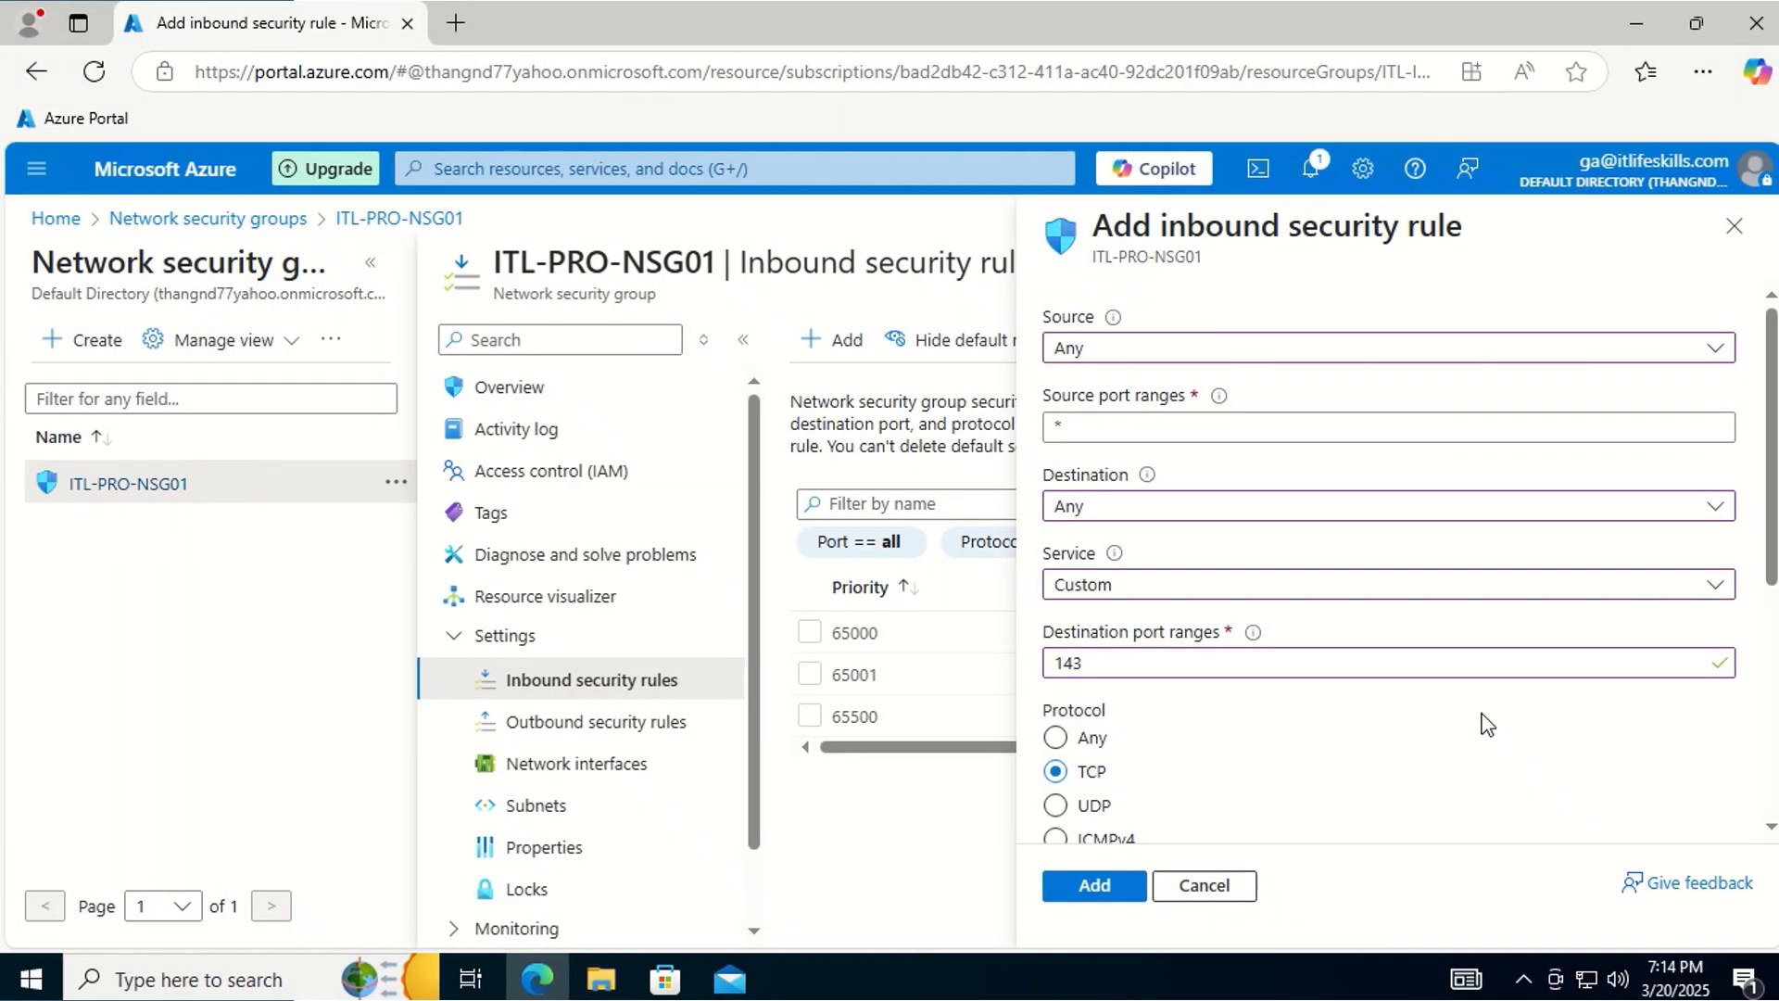
Review the new rule's protocol, action, priority and name settings, and read the help note on priority
{"action": "scroll", "coordinate": [1487, 723], "scroll_direction": "down", "scroll_amount": 2}
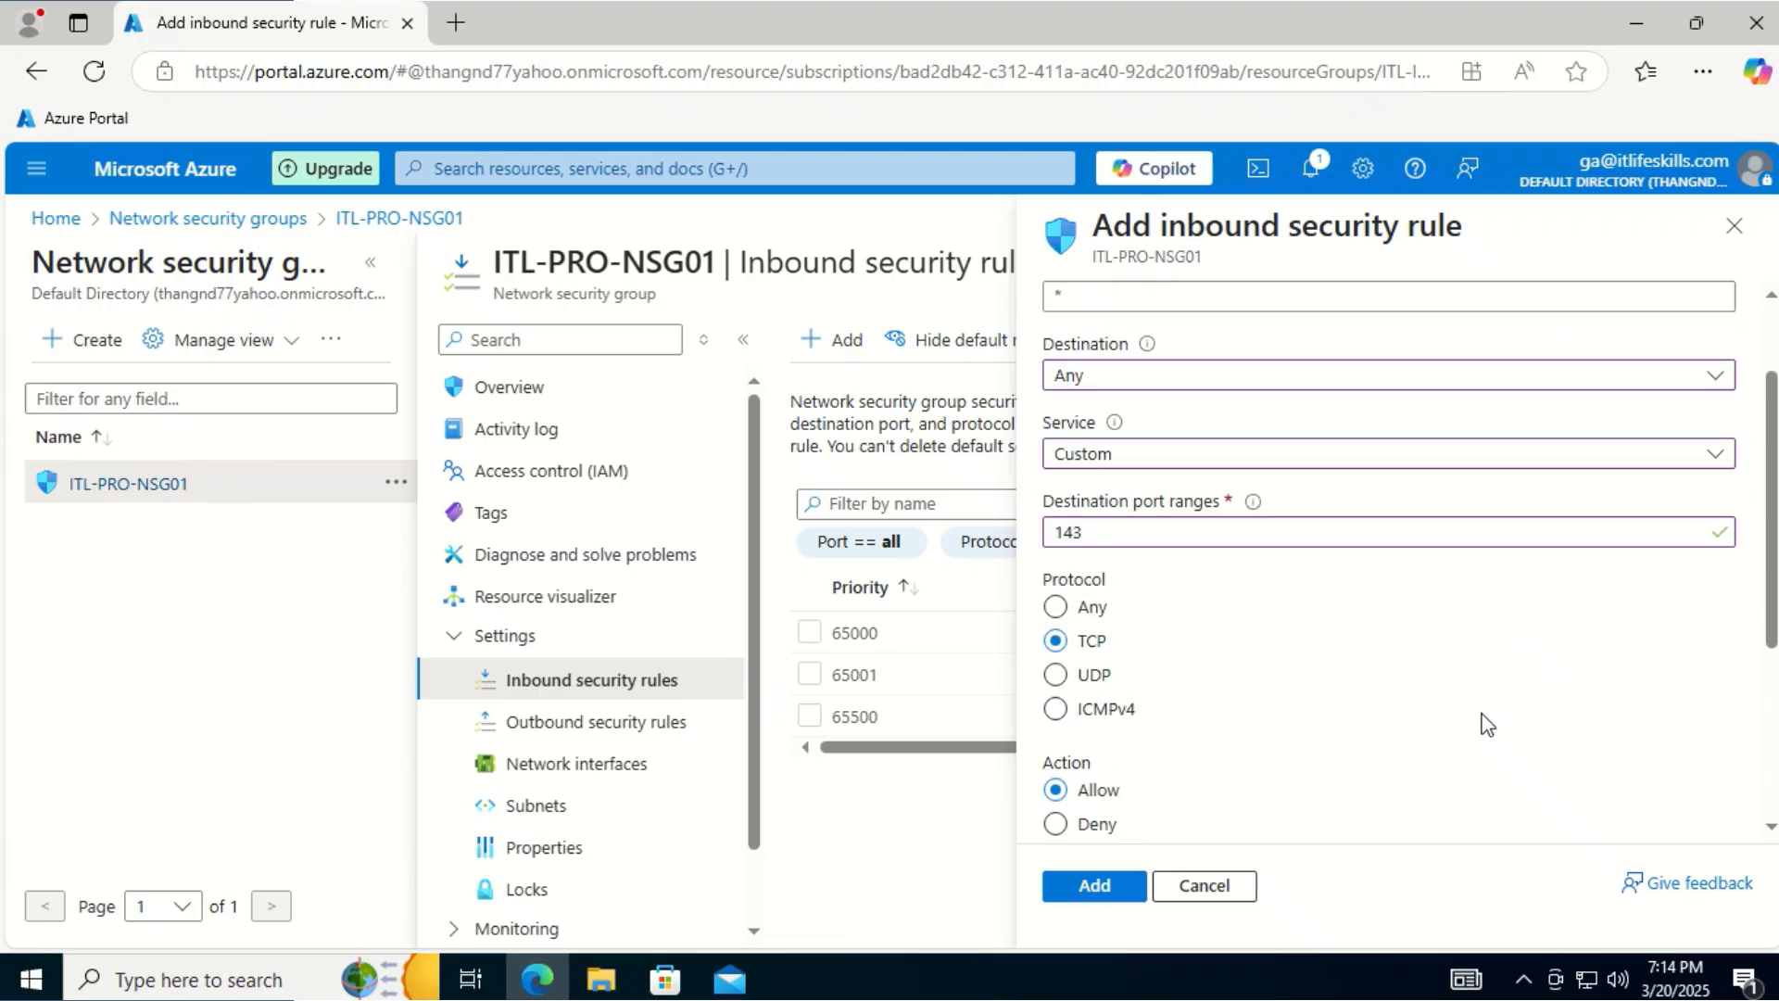
{"action": "scroll", "coordinate": [1488, 723], "scroll_direction": "down", "scroll_amount": 2}
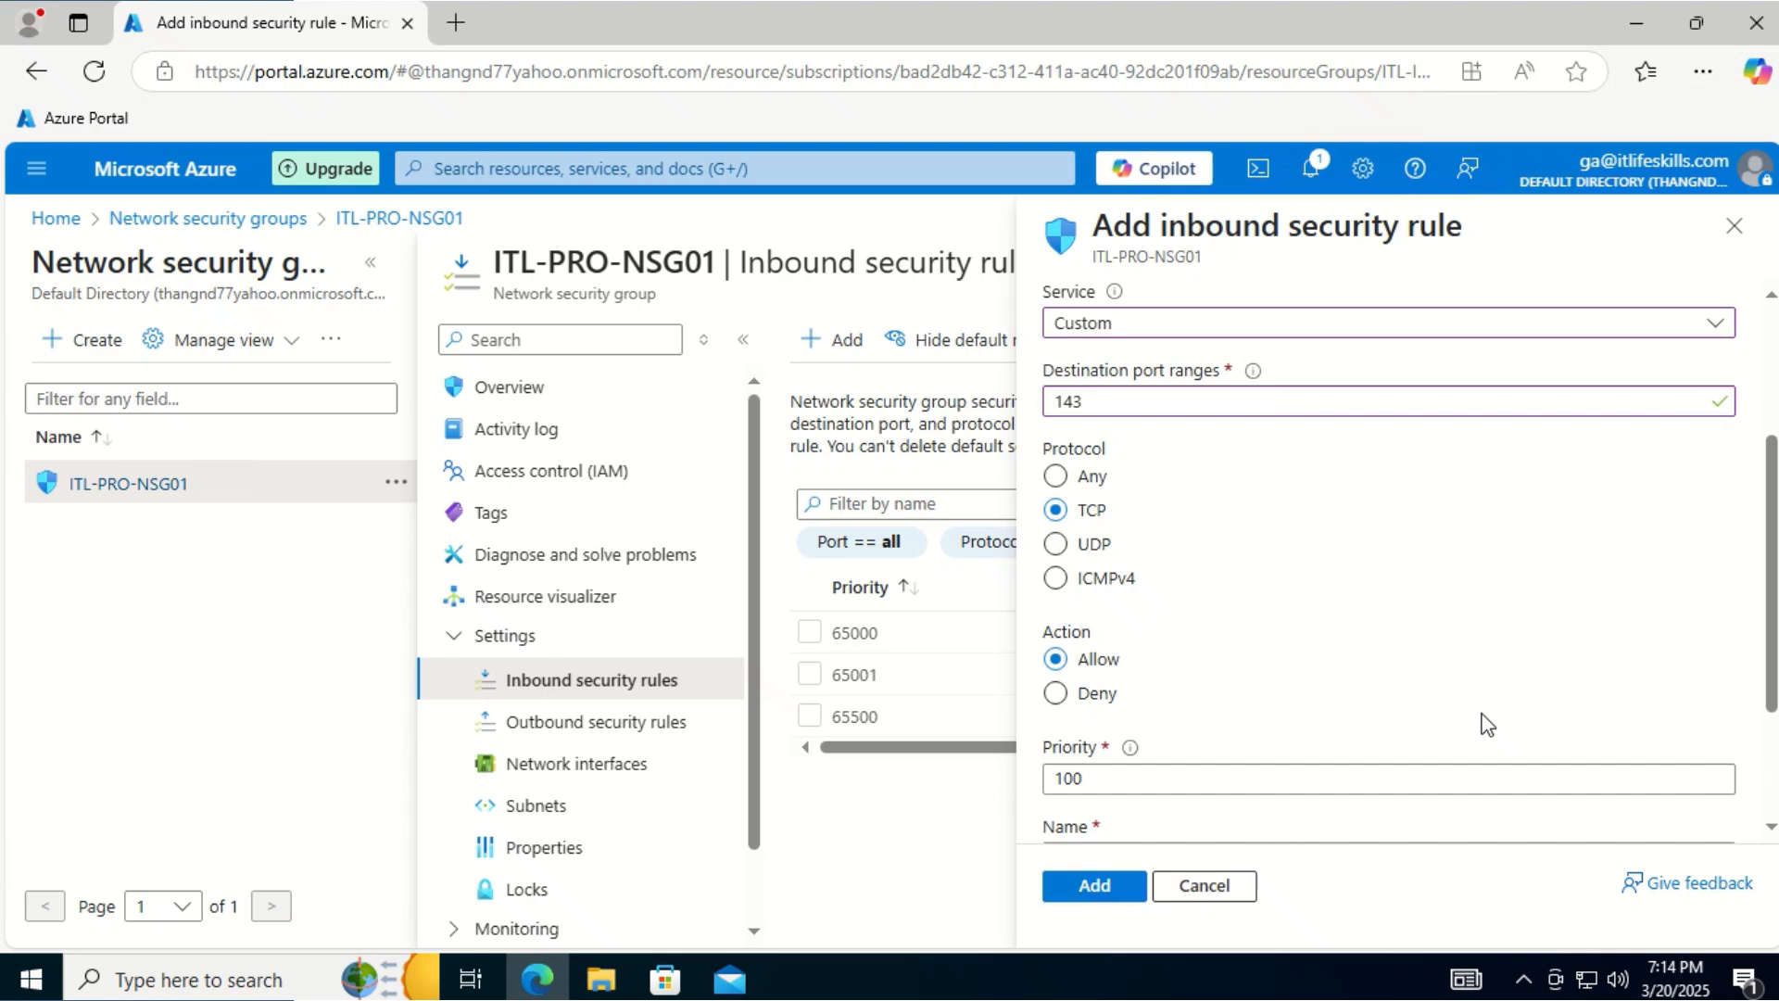
{"action": "scroll", "coordinate": [1487, 725], "scroll_direction": "down", "scroll_amount": 2}
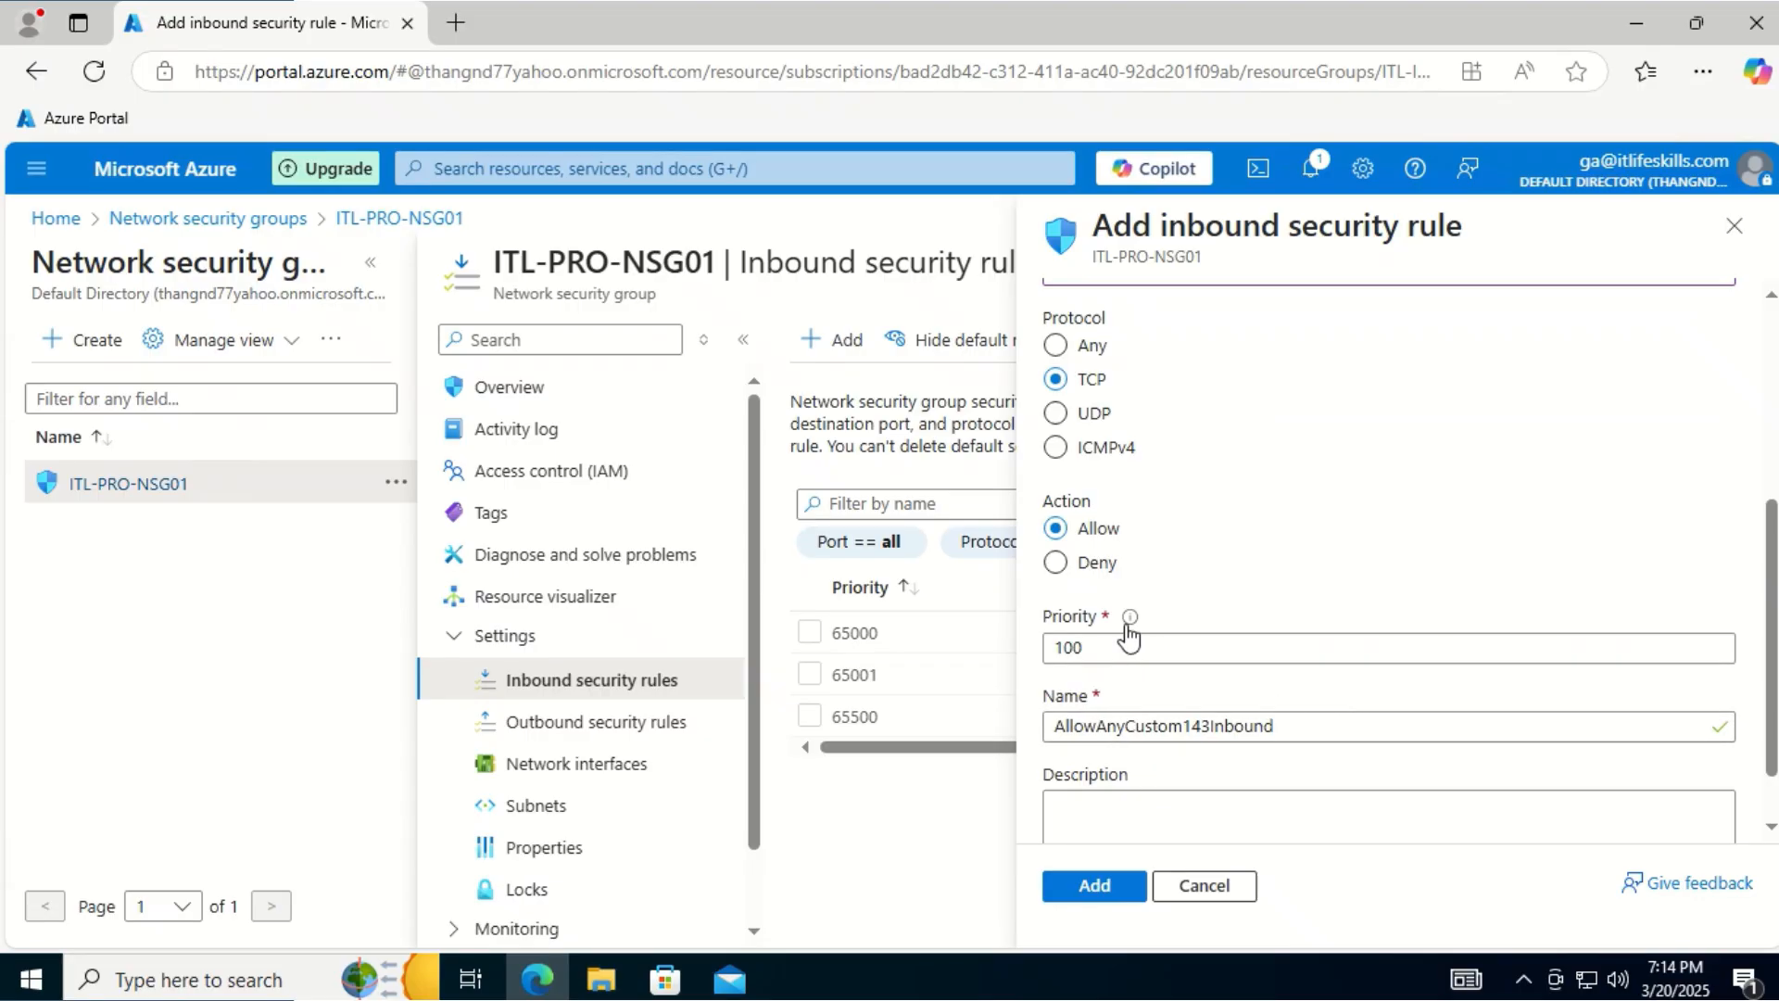
{"action": "mouse_move", "coordinate": [1129, 619]}
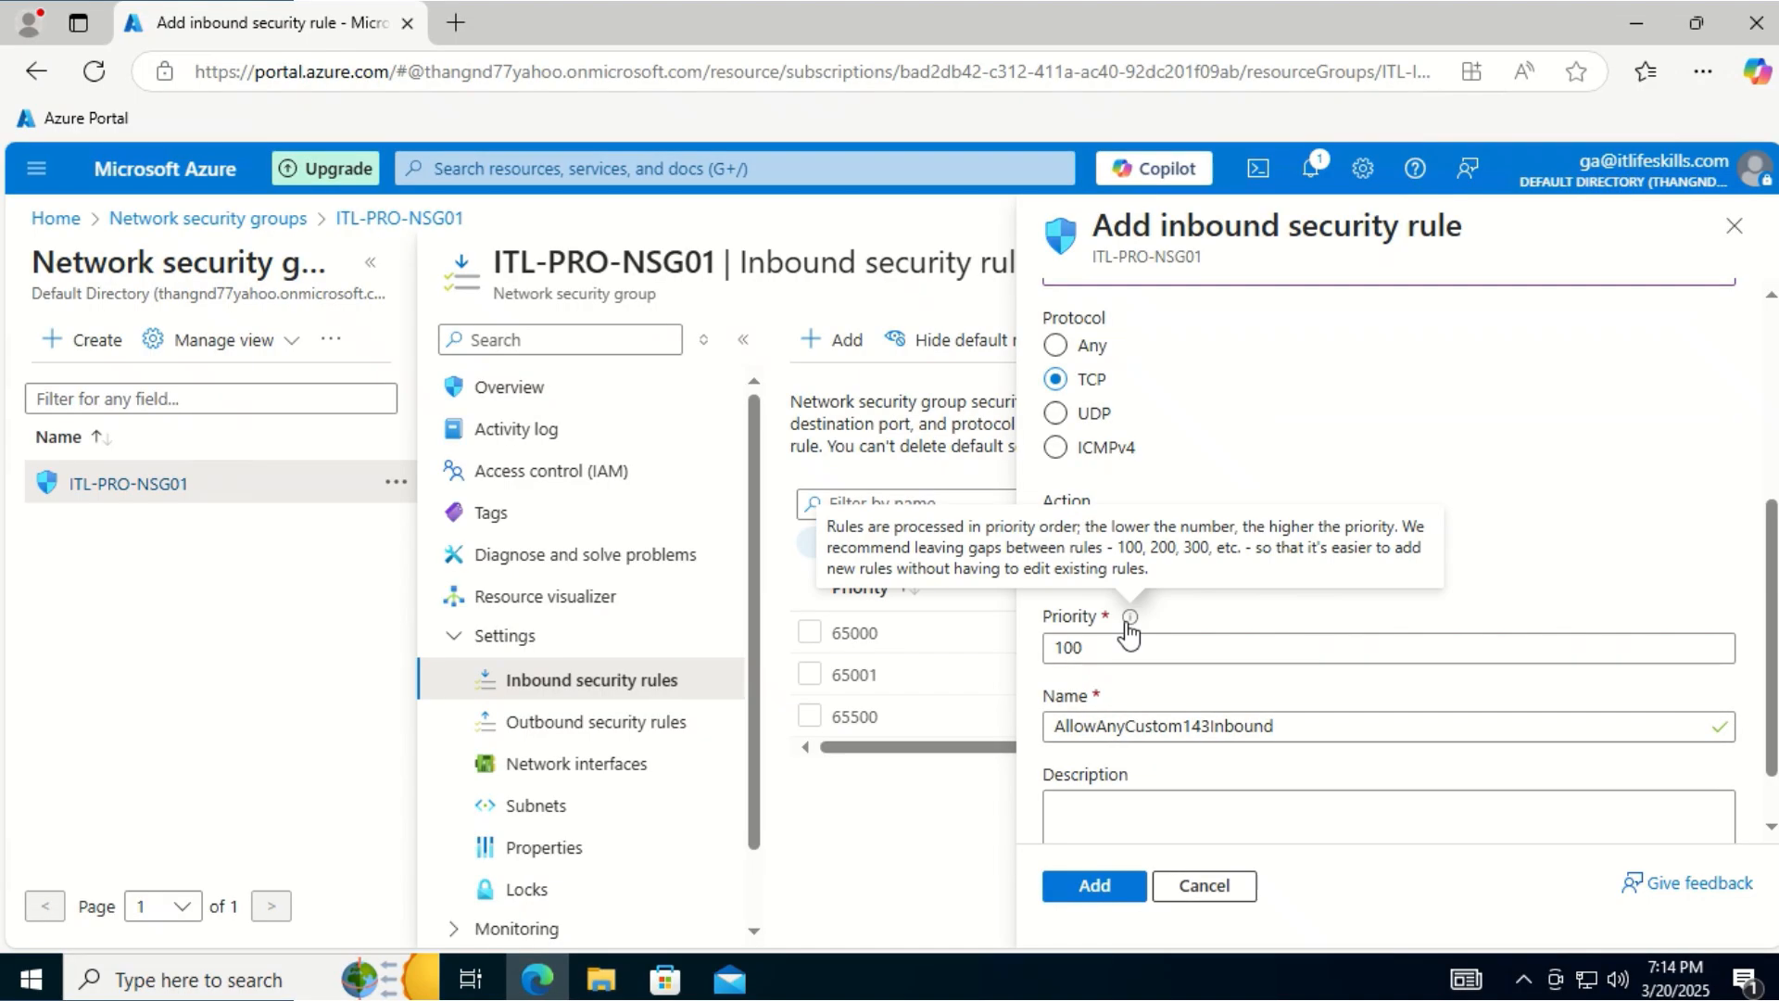
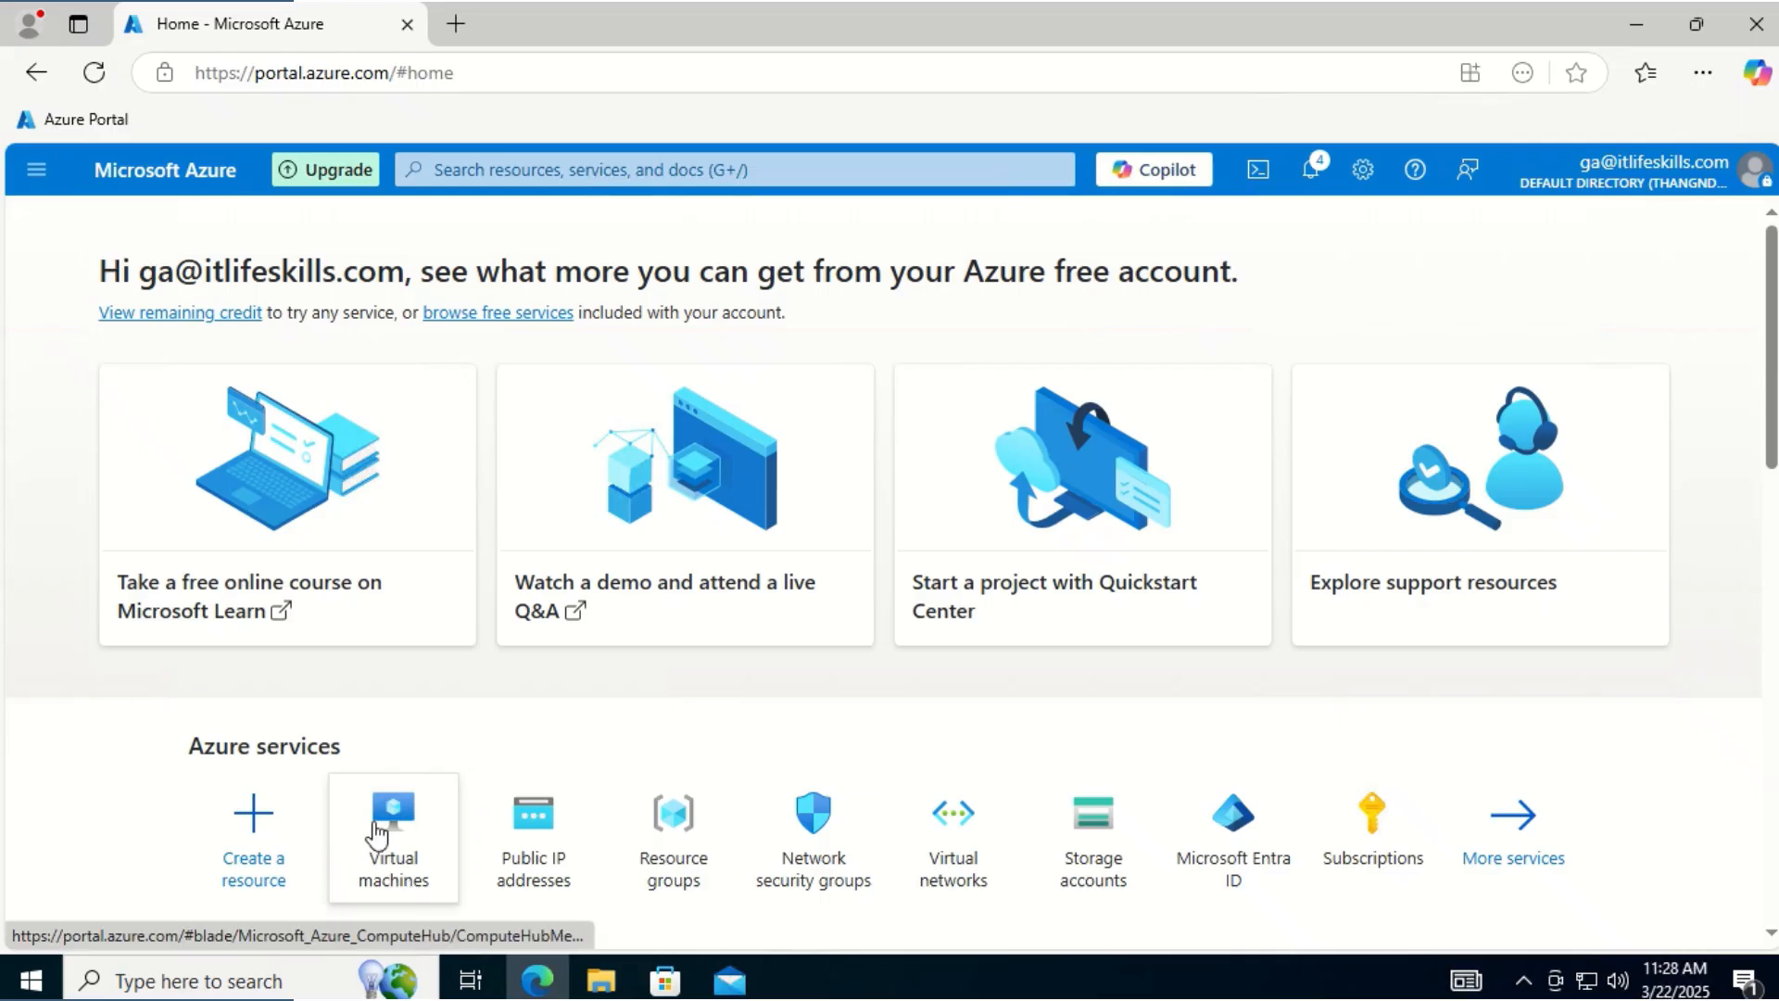
Open the network settings of the MAZDFS01 virtual machine
{"action": "left_click", "coordinate": [388, 828]}
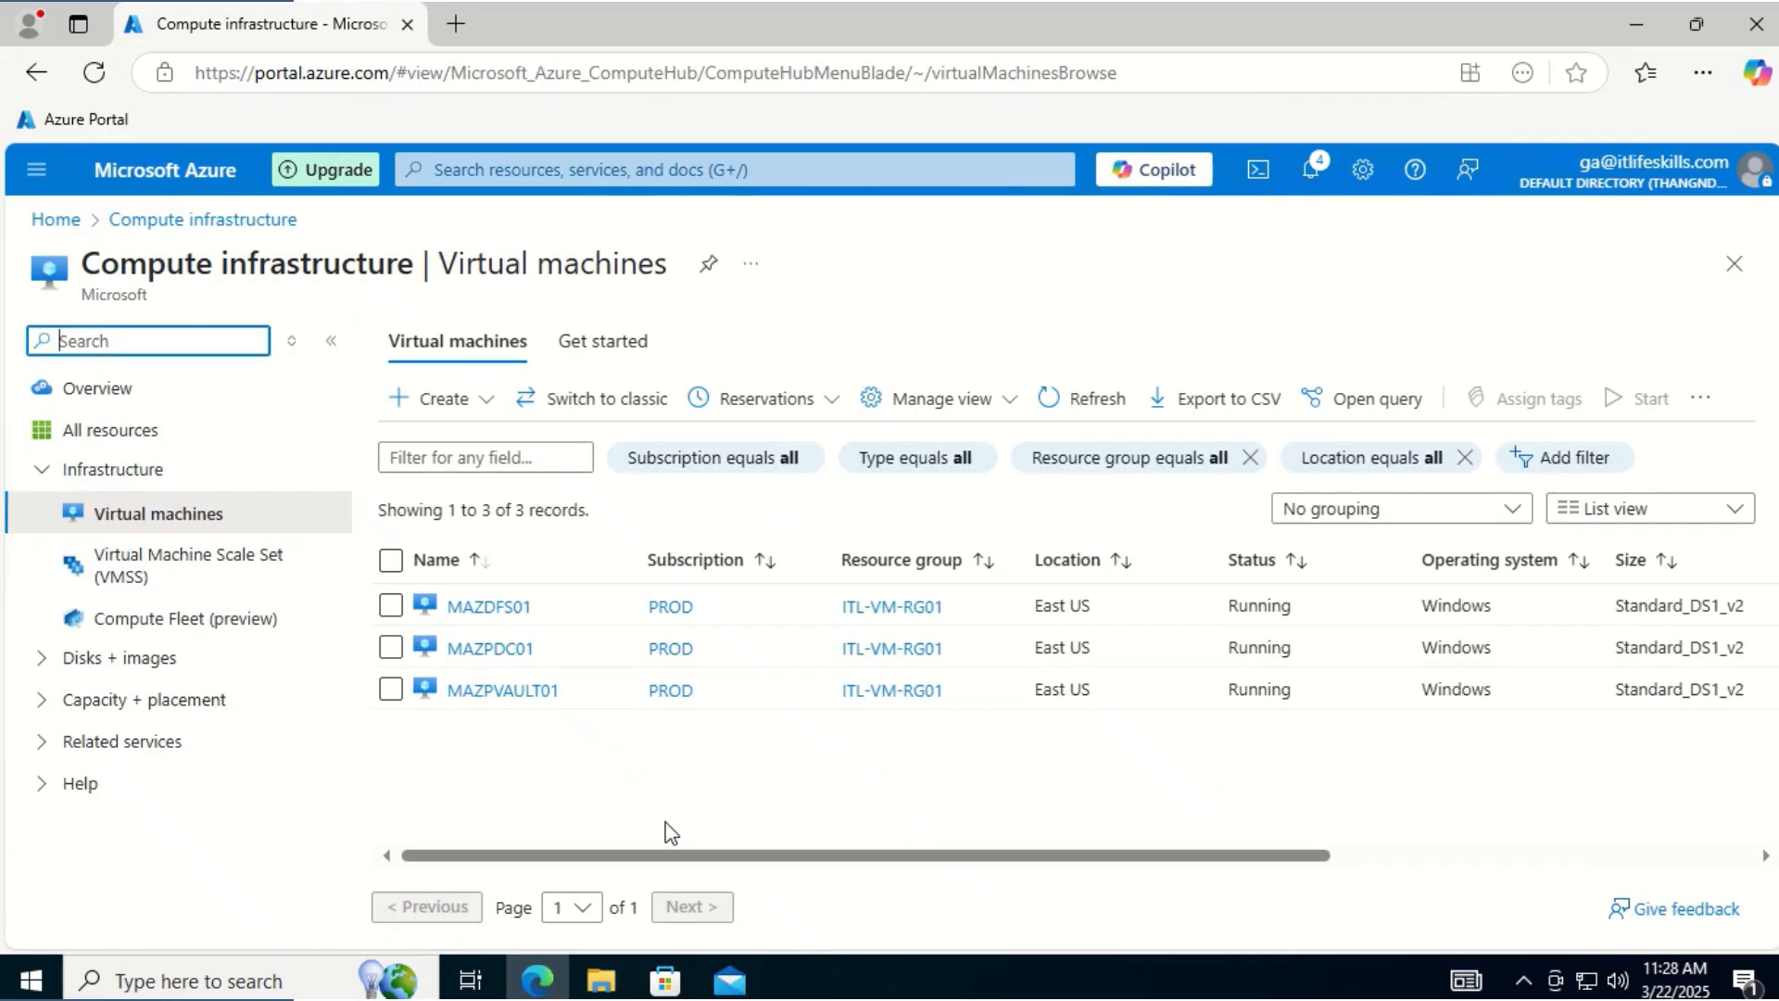
{"action": "left_click", "coordinate": [501, 607]}
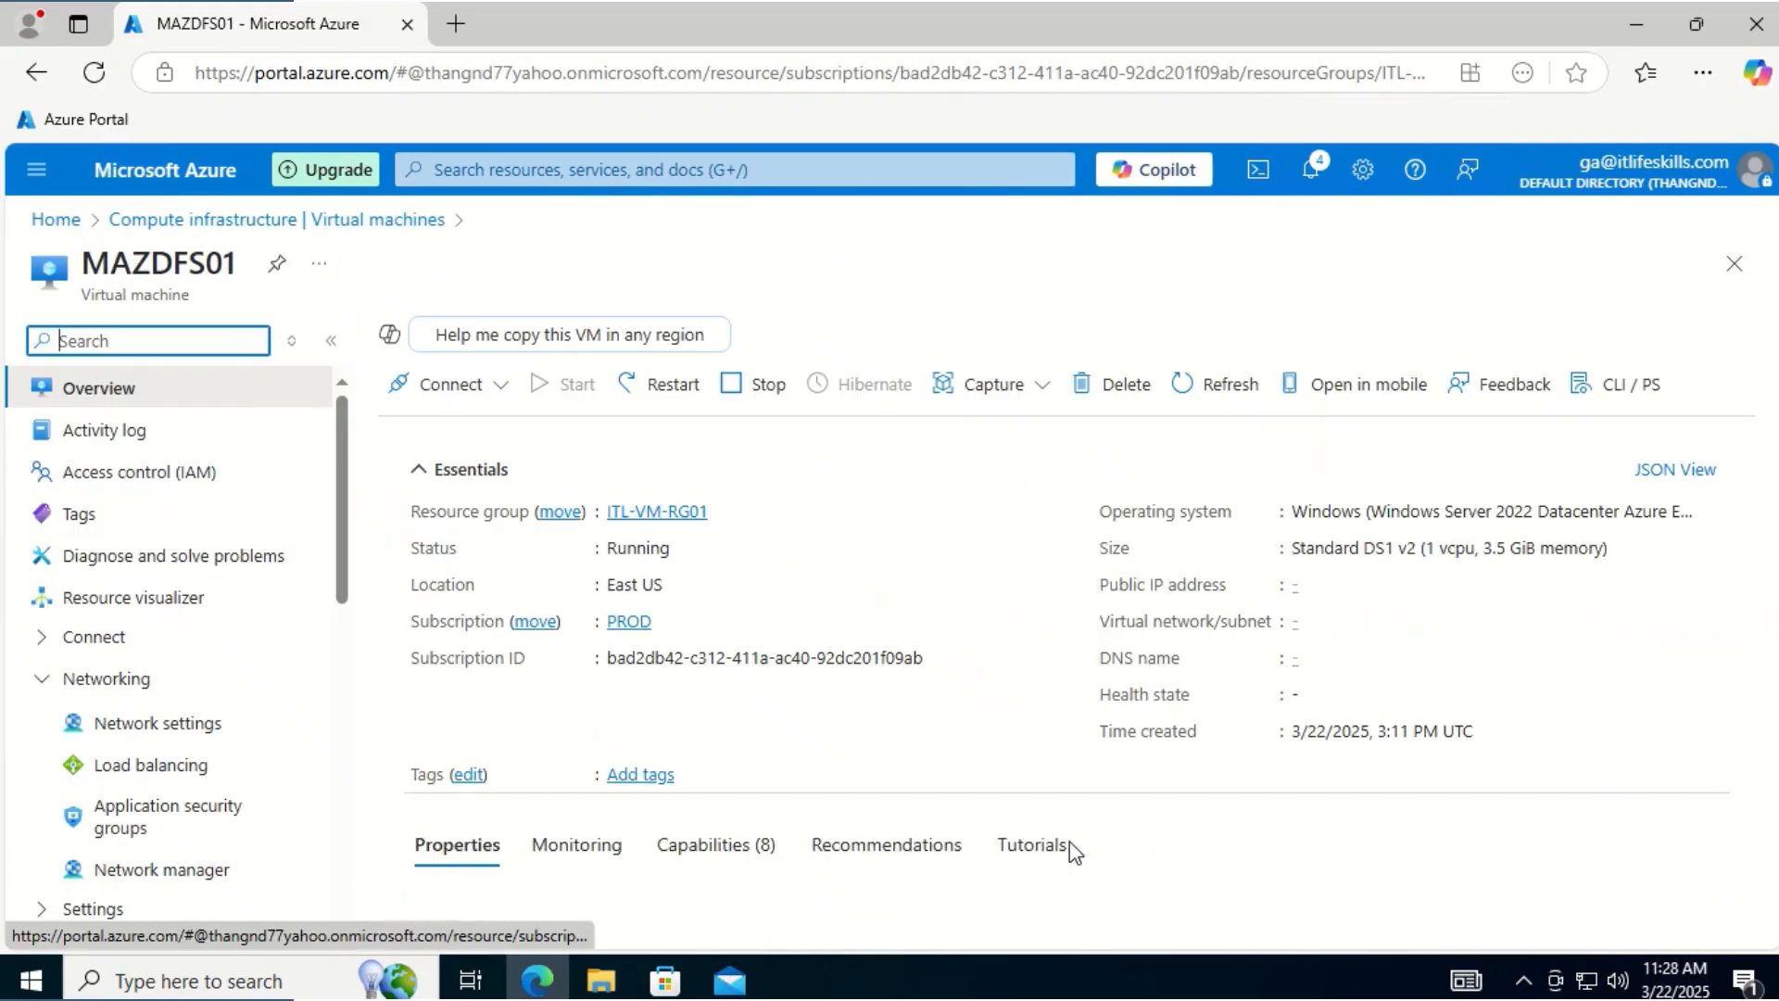
{"action": "left_click", "coordinate": [172, 729]}
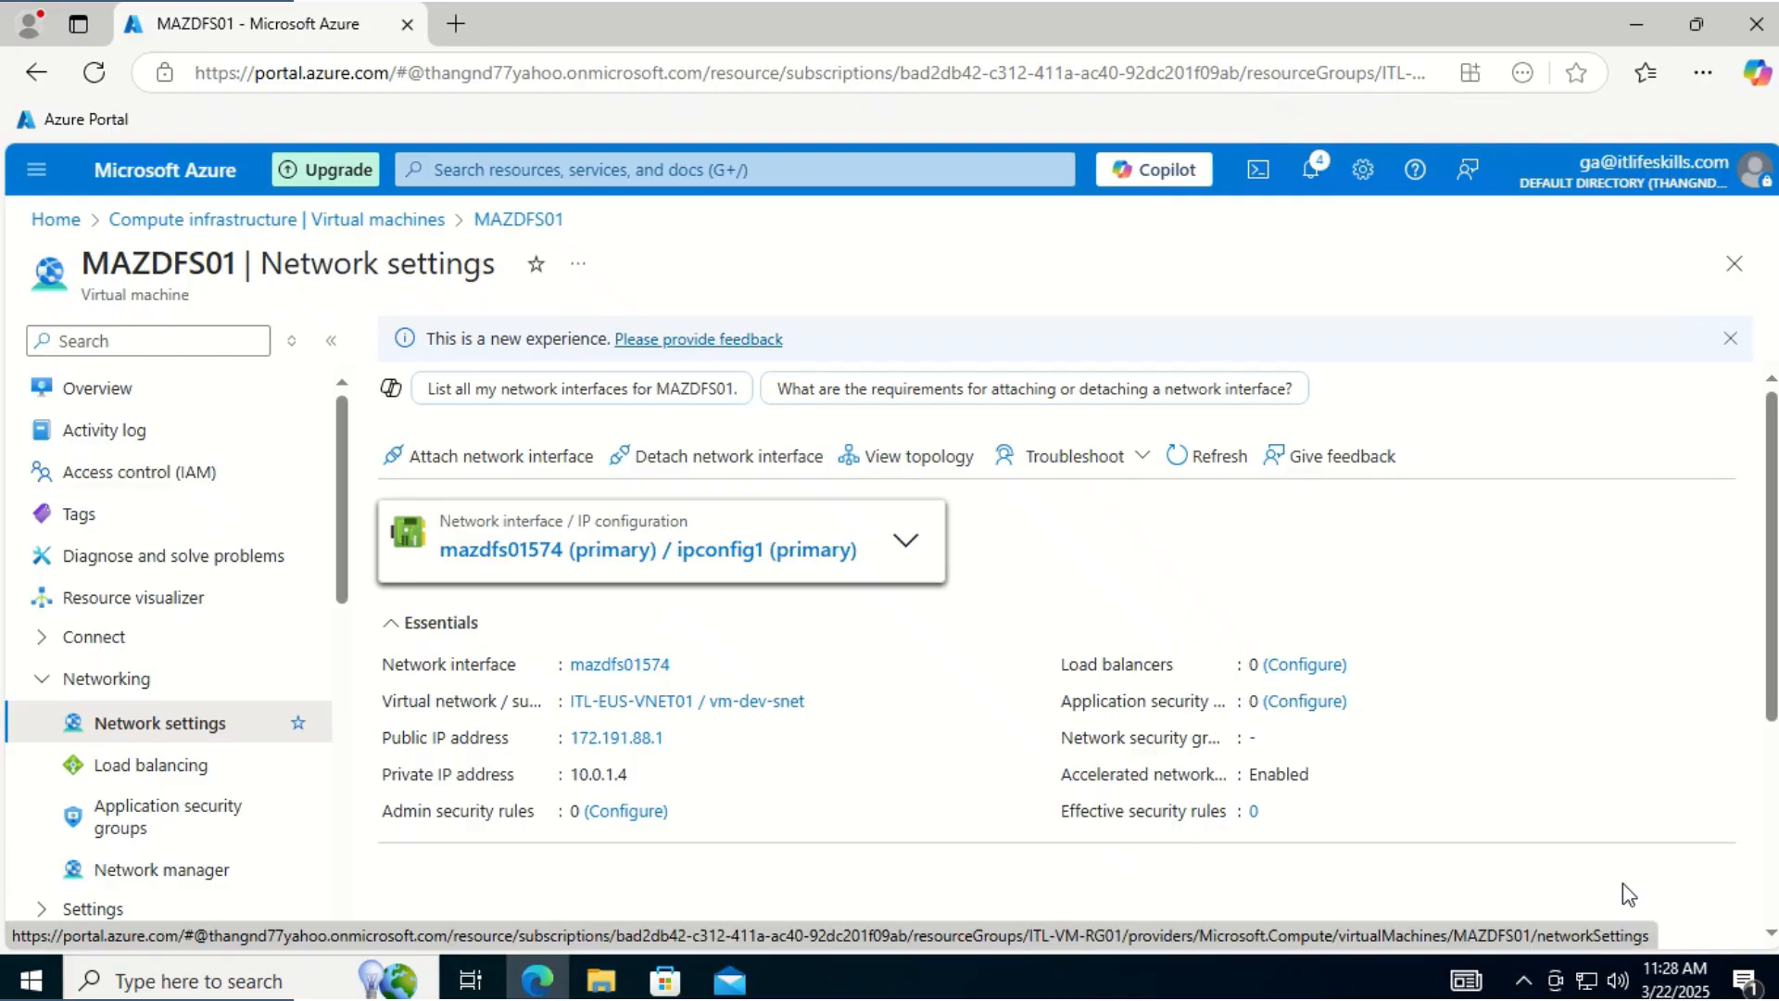
Open the vm-dev-snet subnet of virtual network ITL-EUS-VNET01 and check its network security group setting
{"action": "mouse_move", "coordinate": [693, 772]}
{"action": "left_click", "coordinate": [727, 703]}
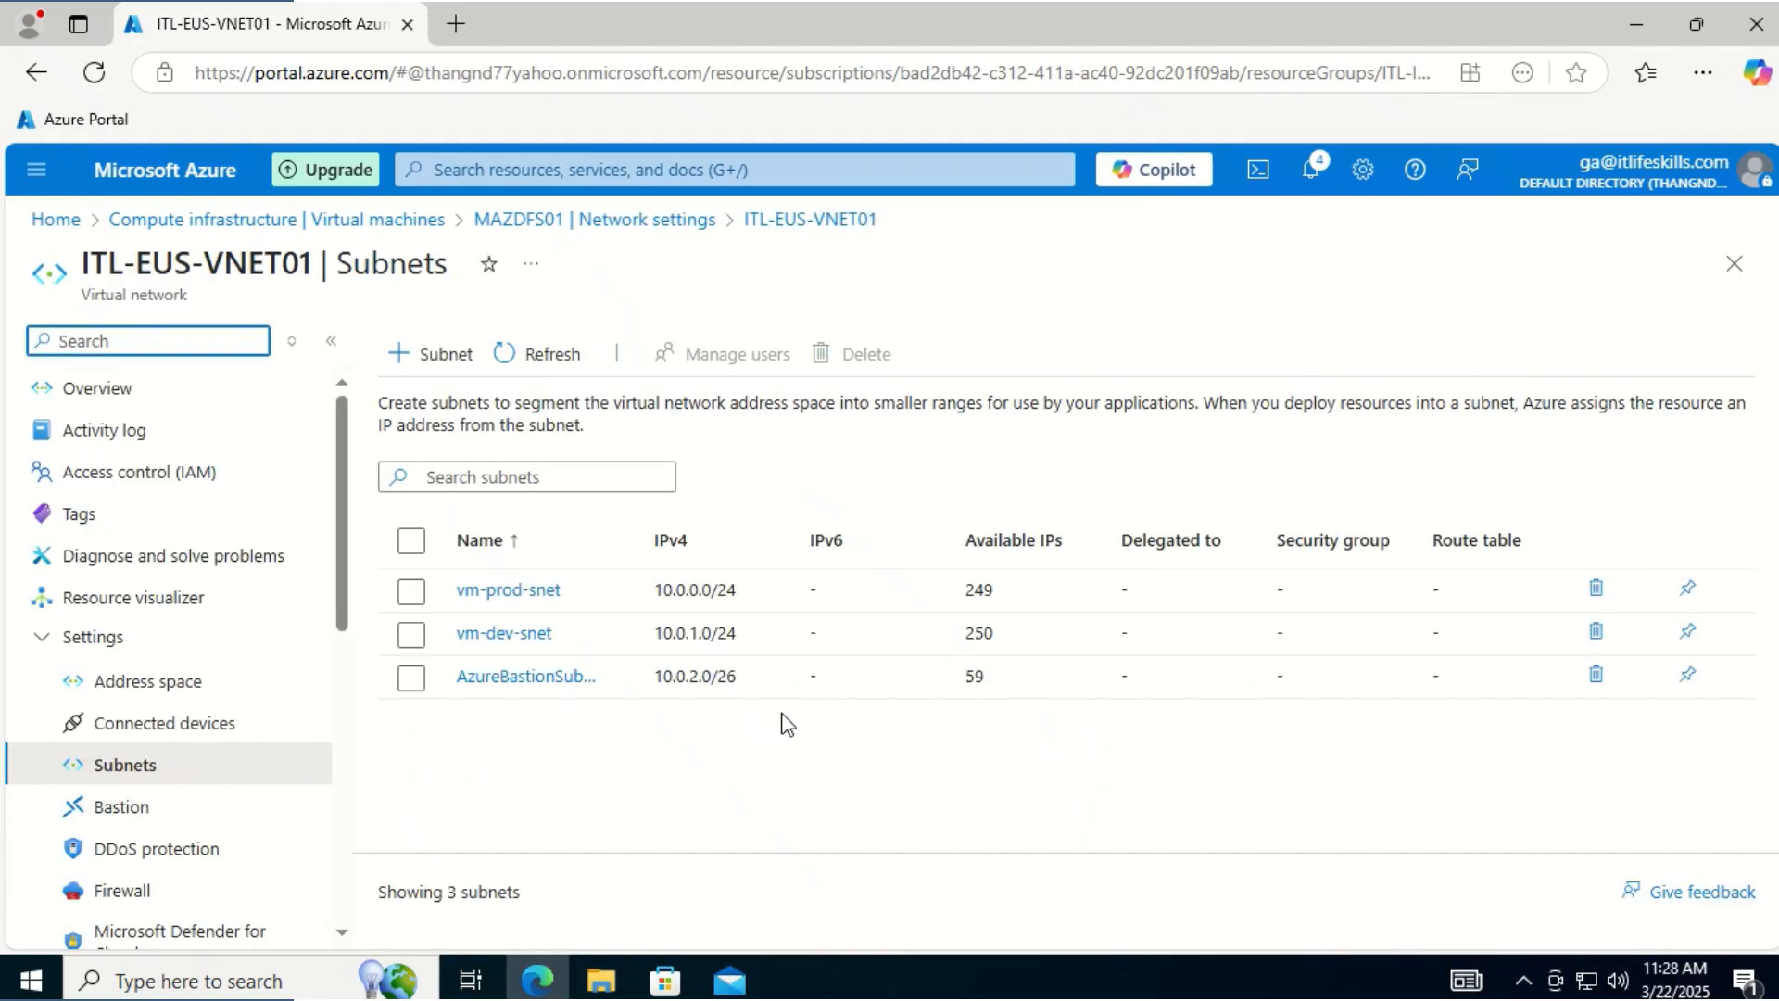
{"action": "left_click", "coordinate": [513, 636]}
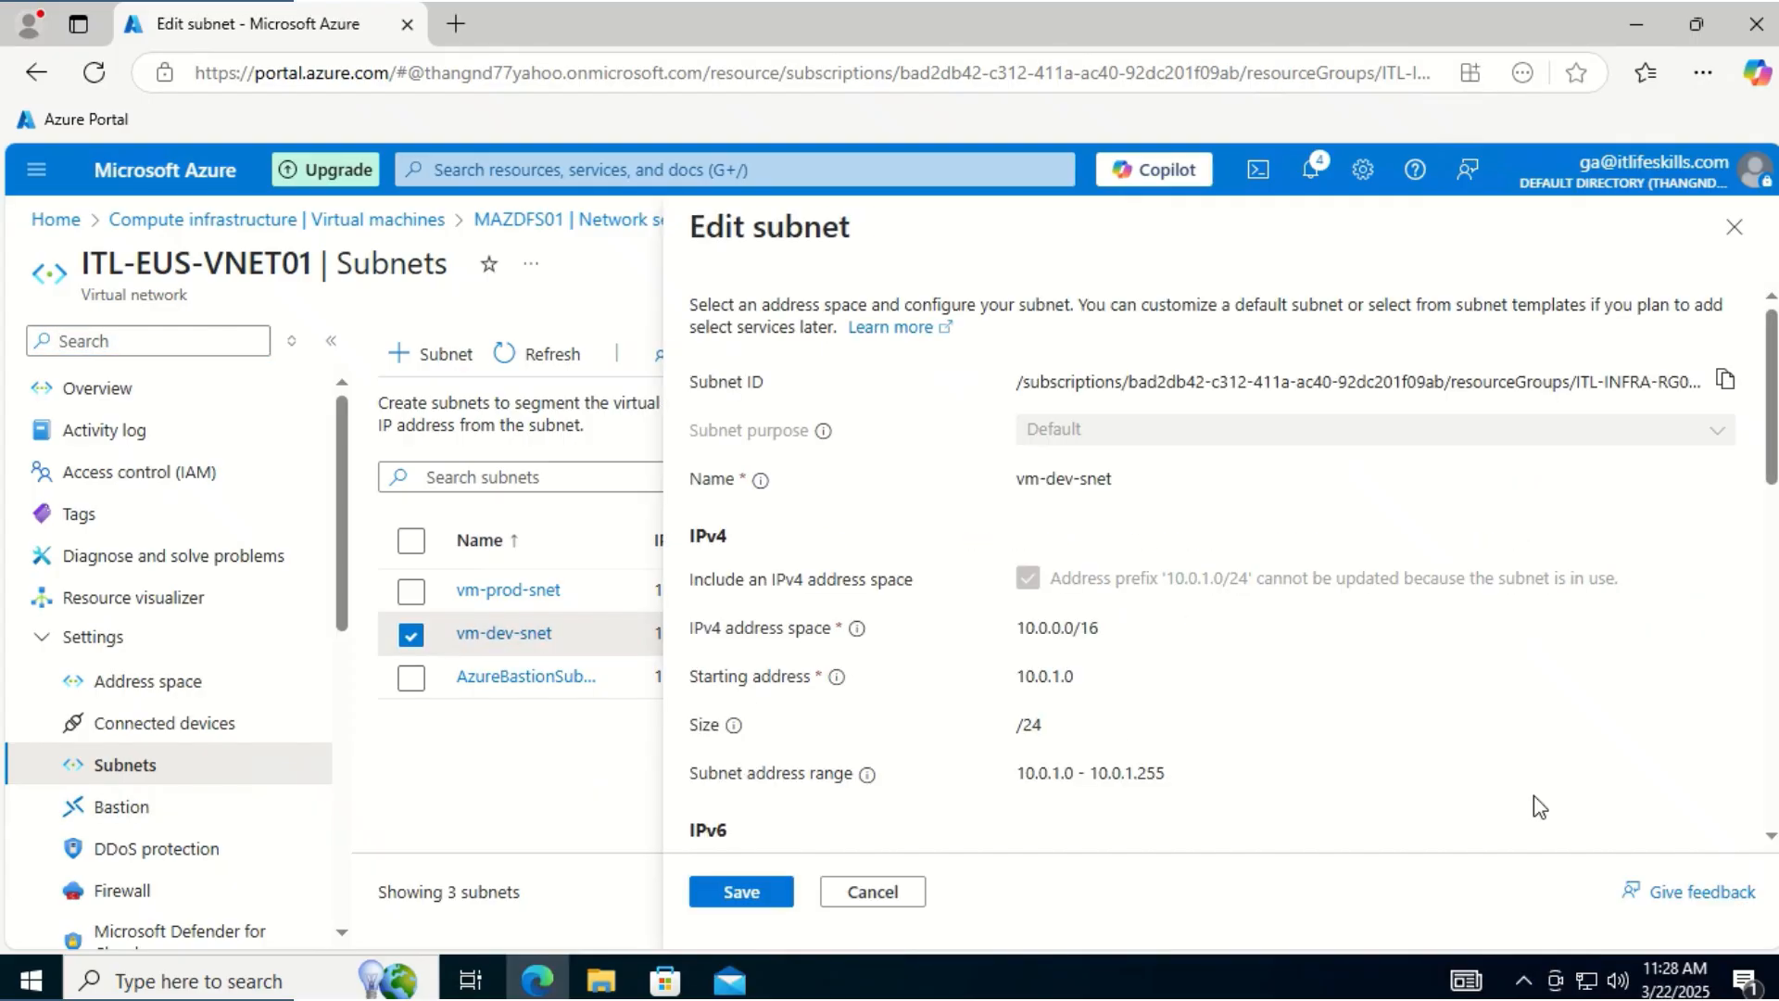
{"action": "scroll", "coordinate": [1533, 795], "scroll_direction": "down", "scroll_amount": 8}
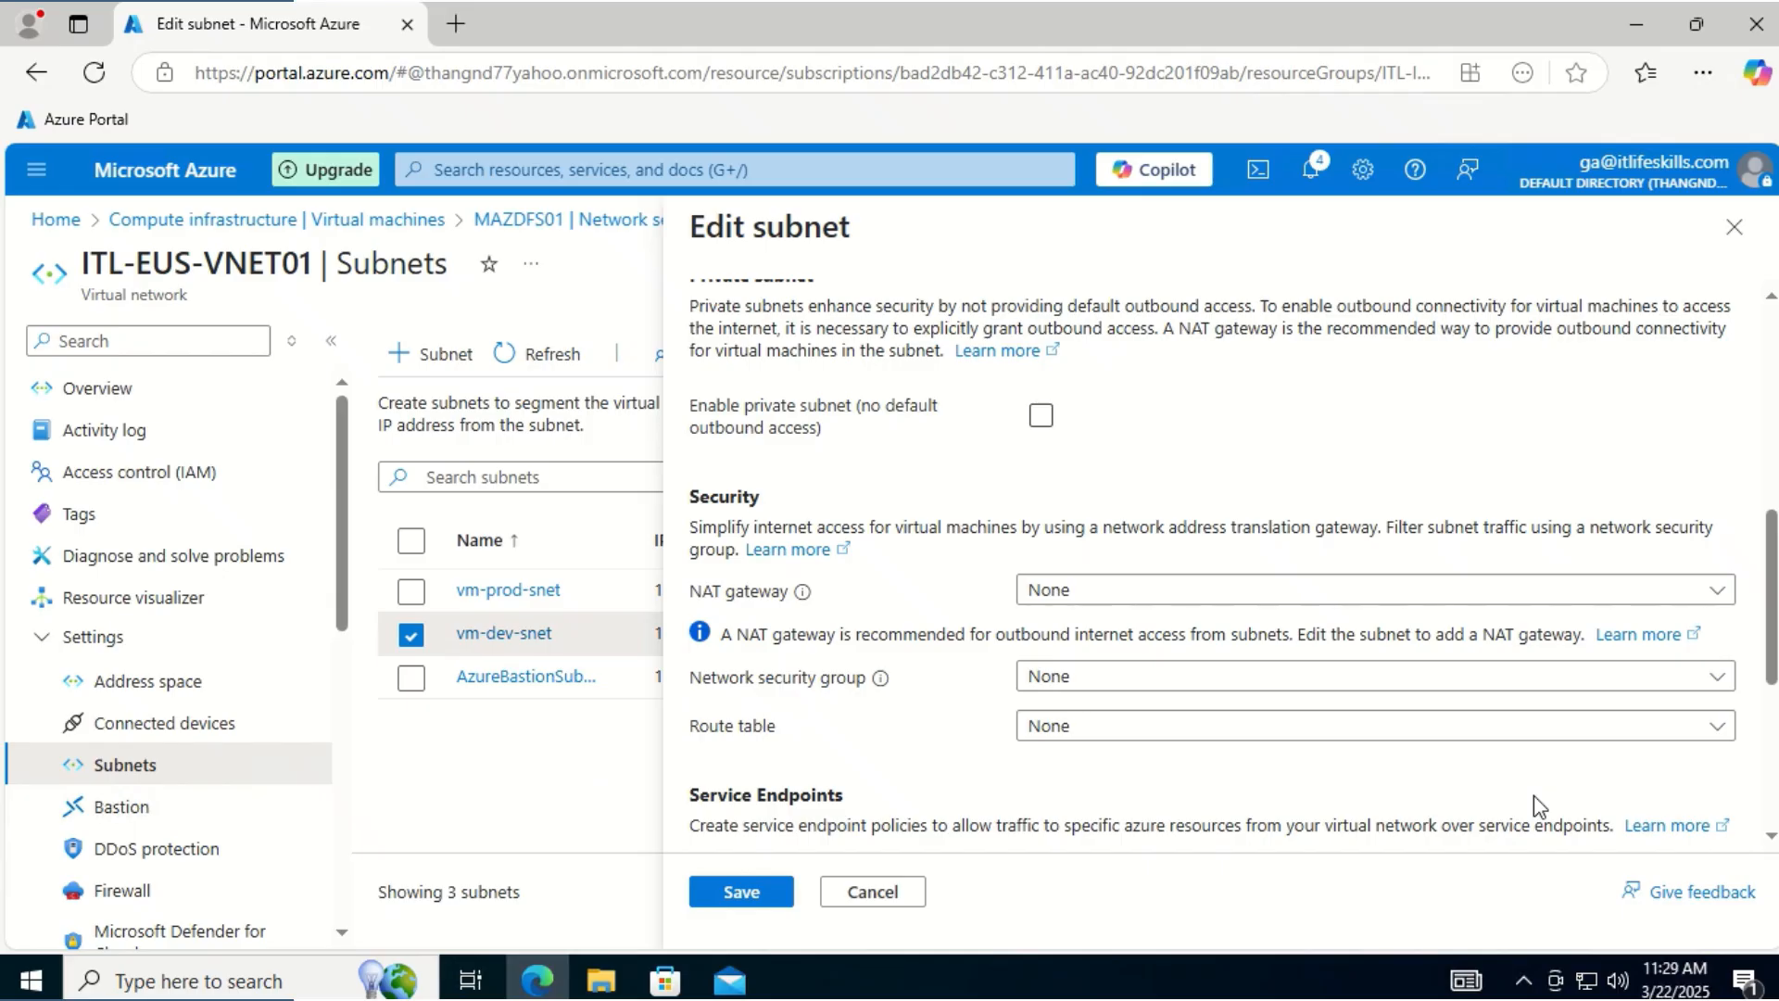
Connect to 172.191.88.1 with Remote Desktop Connection, entering the account password and accepting the untrusted certificate
{"action": "left_click", "coordinate": [308, 989]}
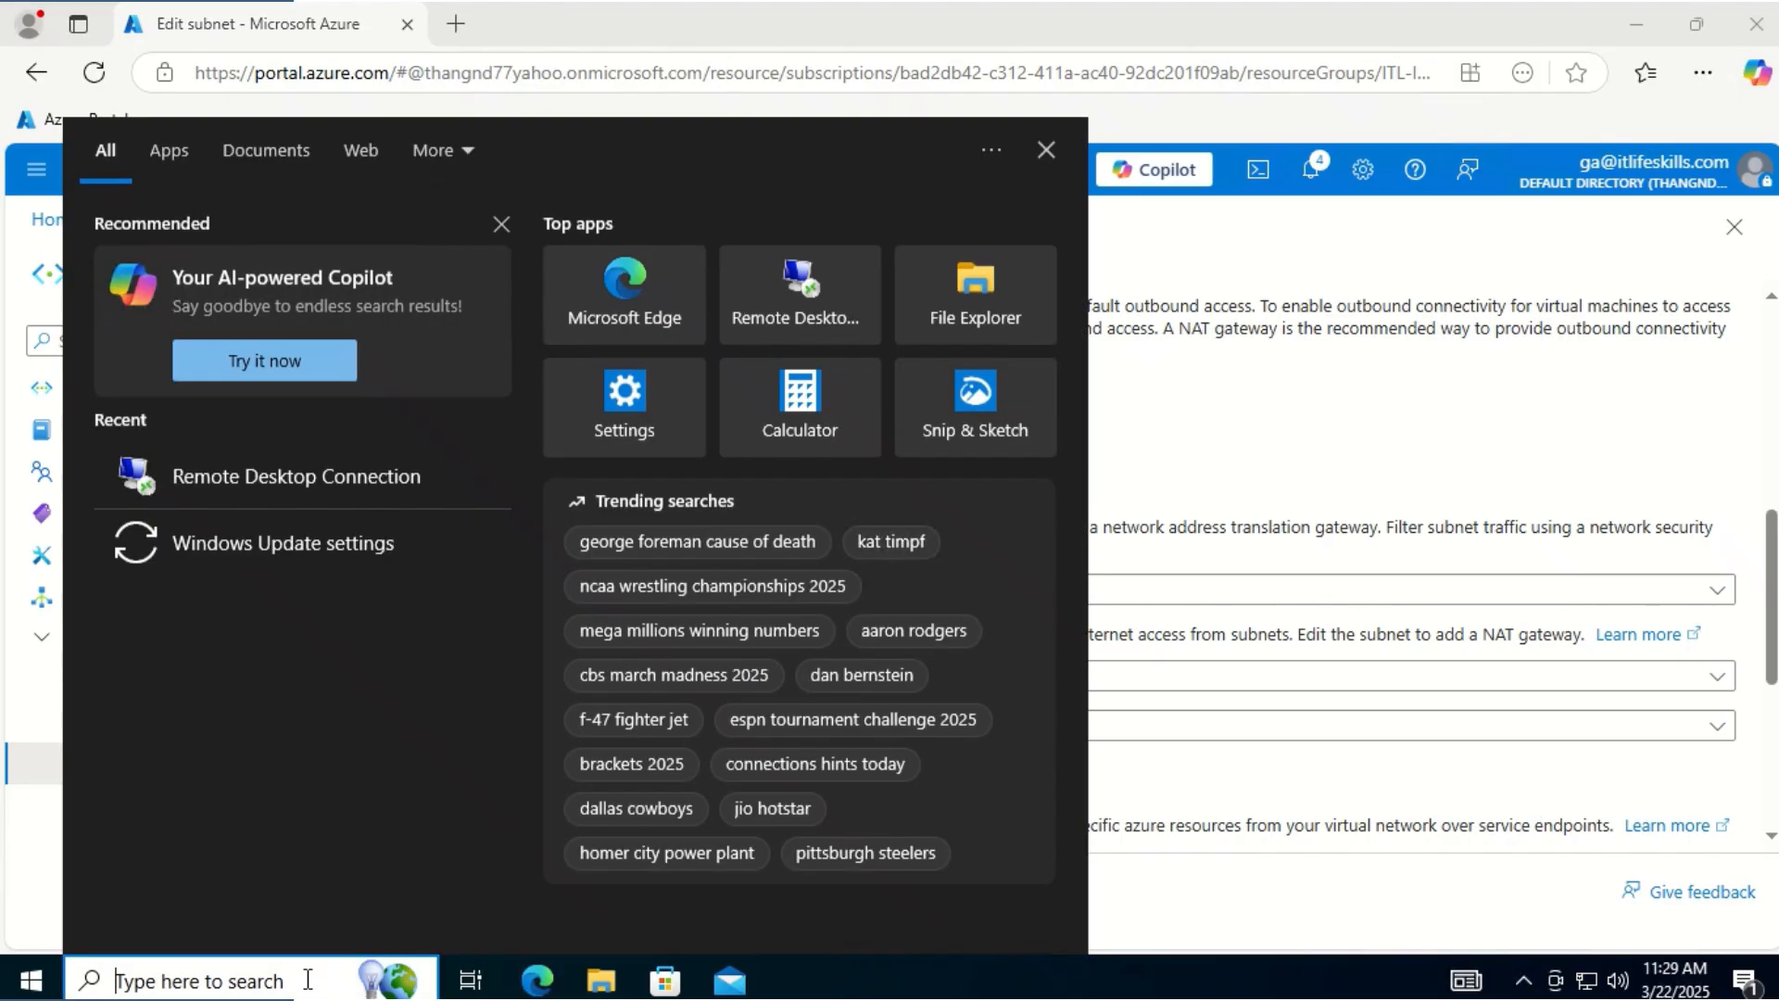
{"action": "left_click", "coordinate": [252, 474]}
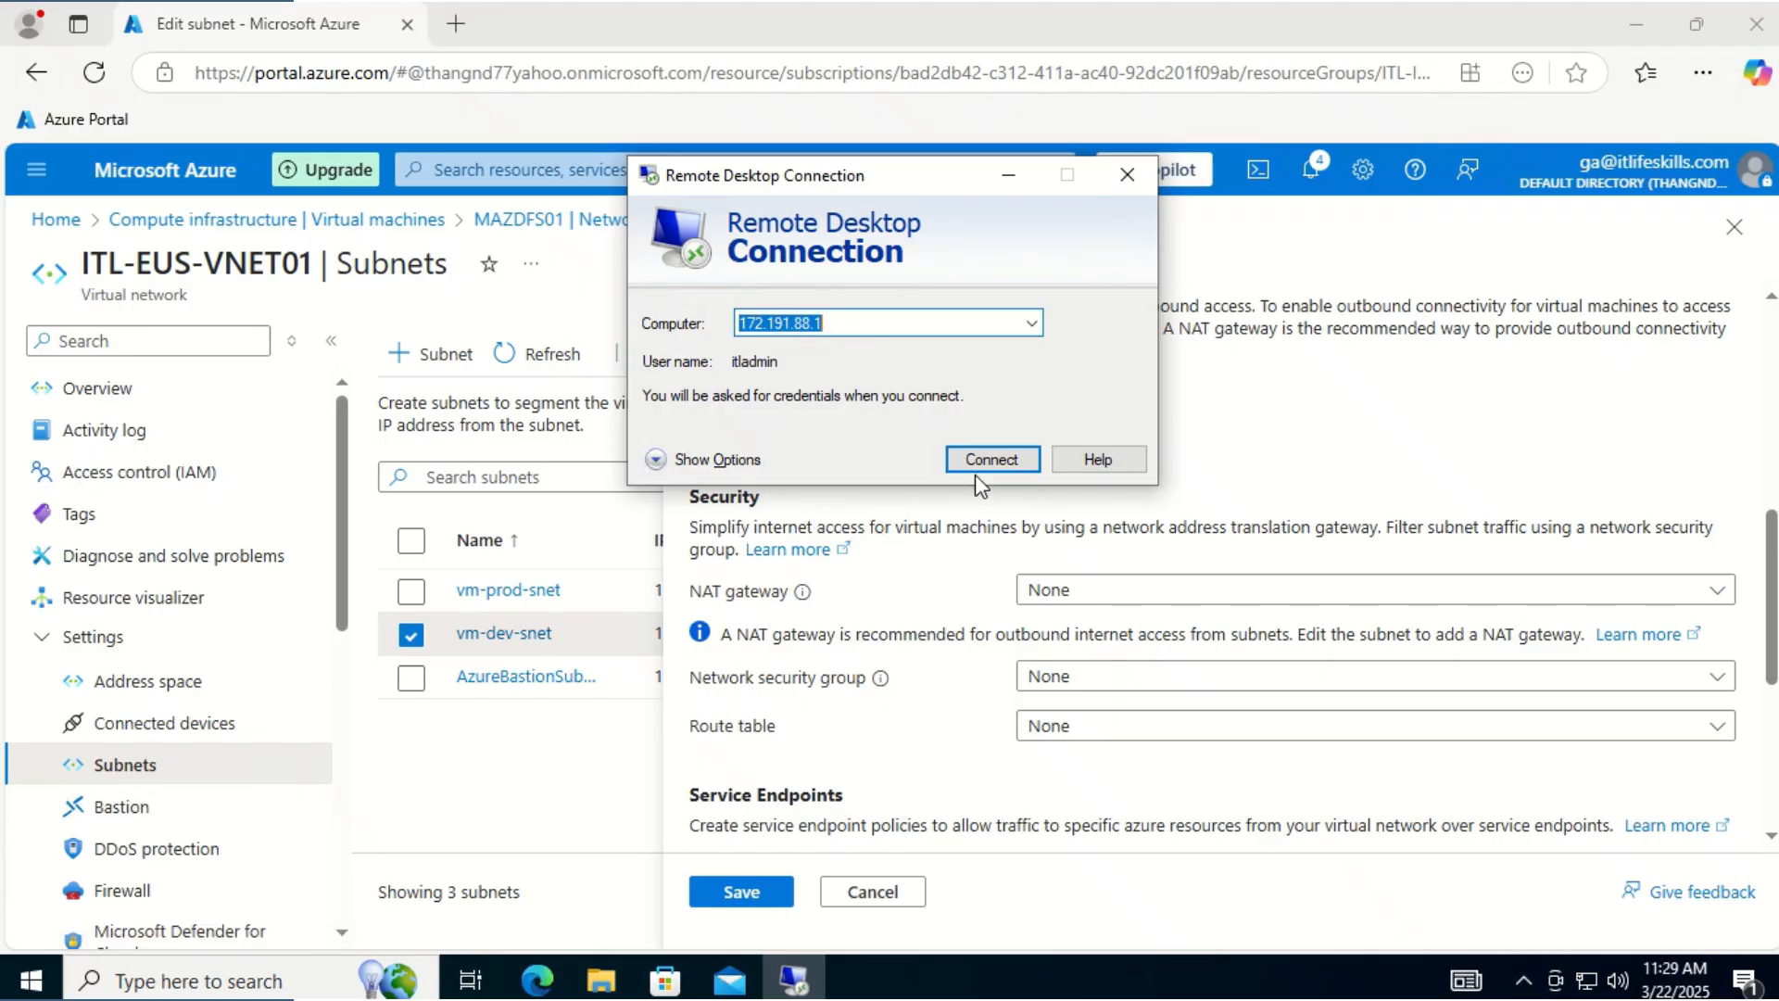
{"action": "left_click", "coordinate": [1005, 461]}
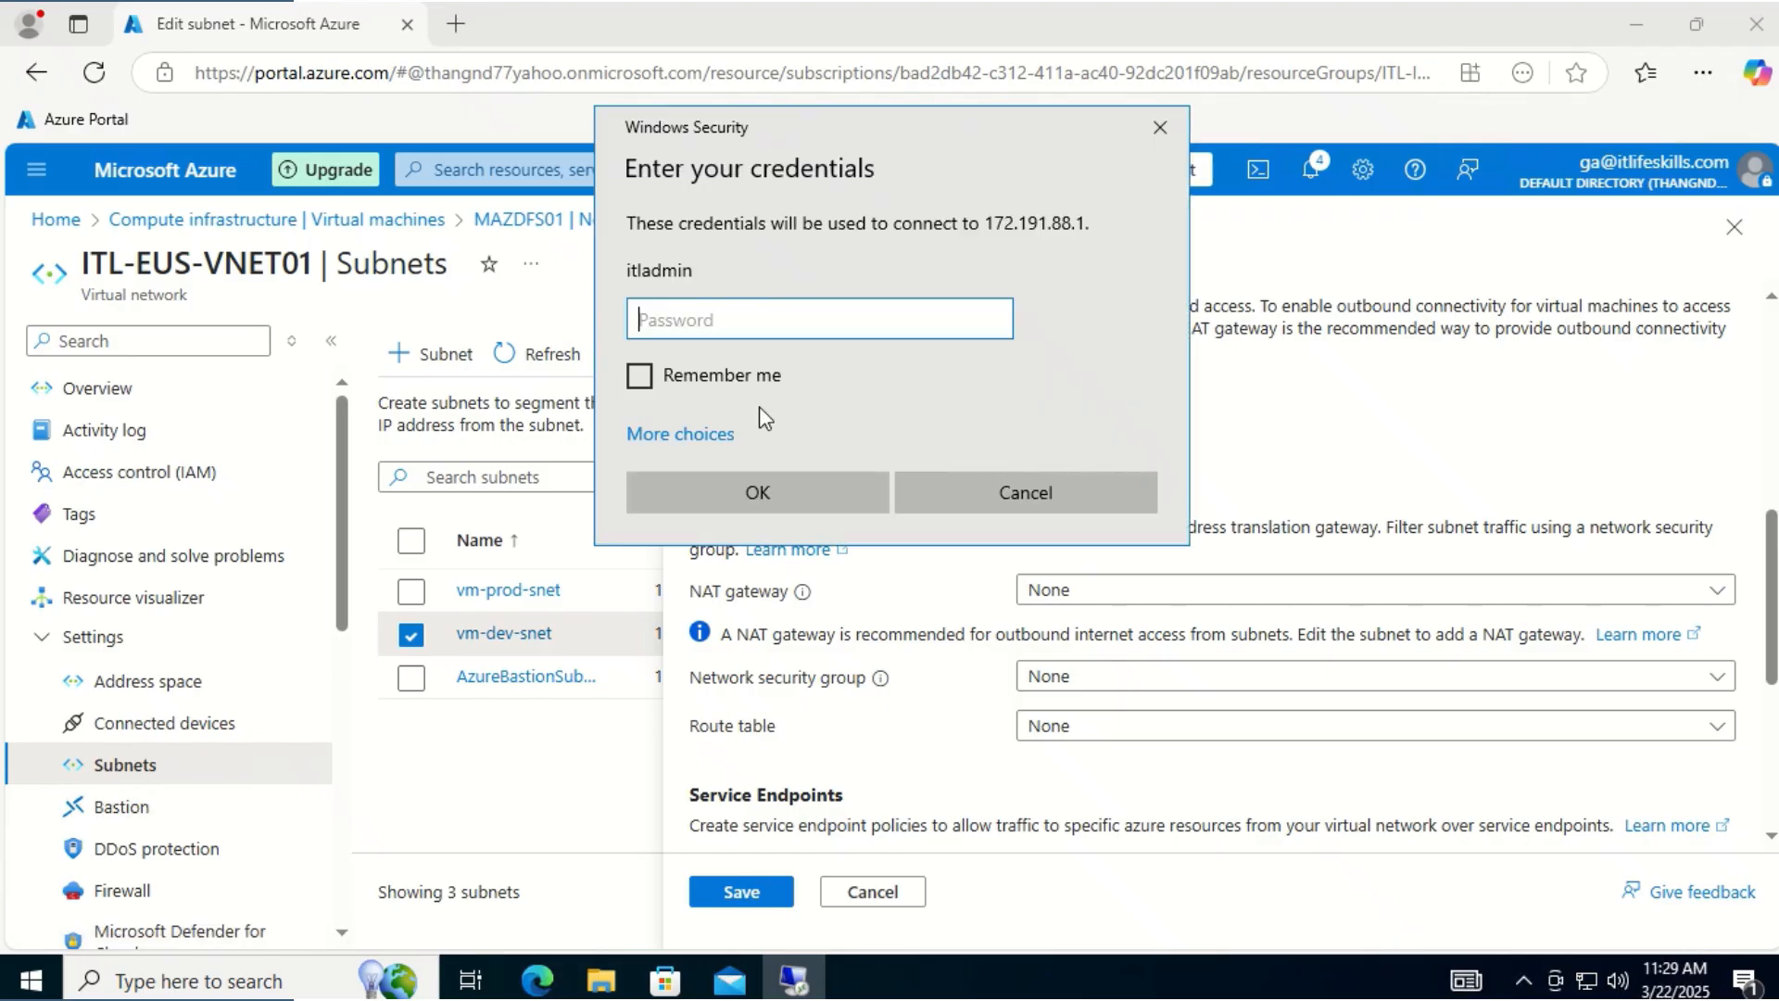
{"action": "right_click", "coordinate": [648, 330]}
{"action": "left_click", "coordinate": [701, 361]}
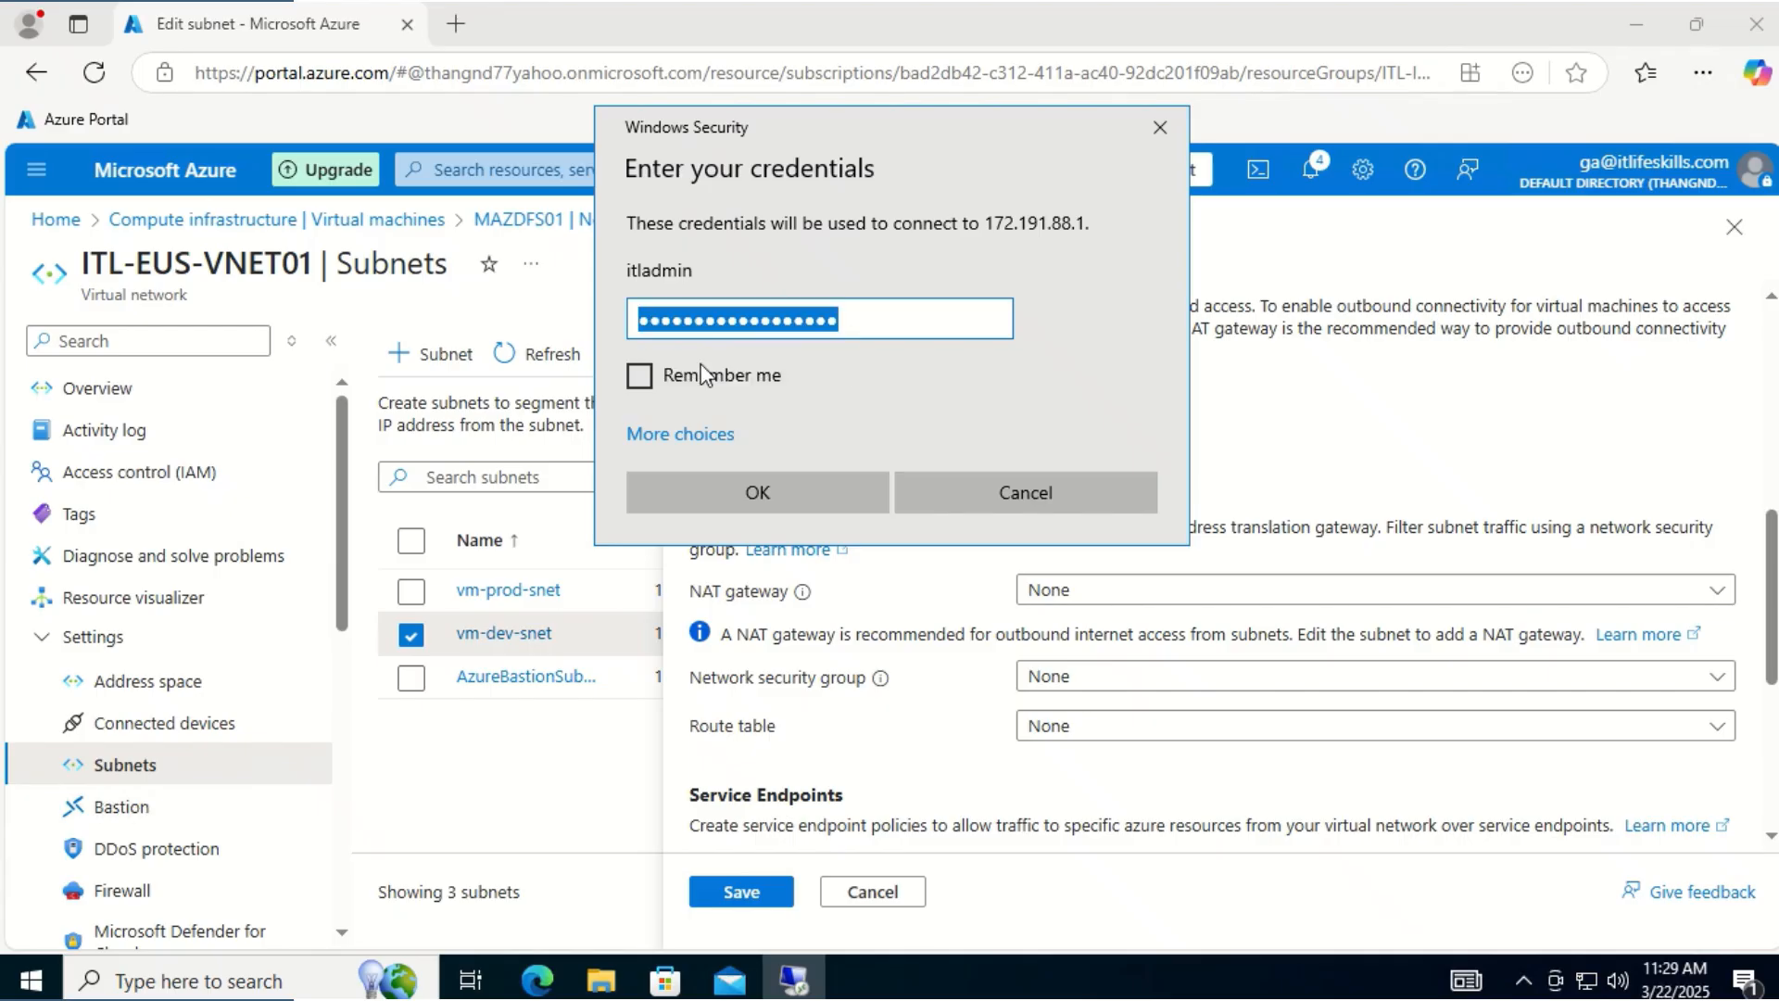
{"action": "left_click", "coordinate": [699, 477]}
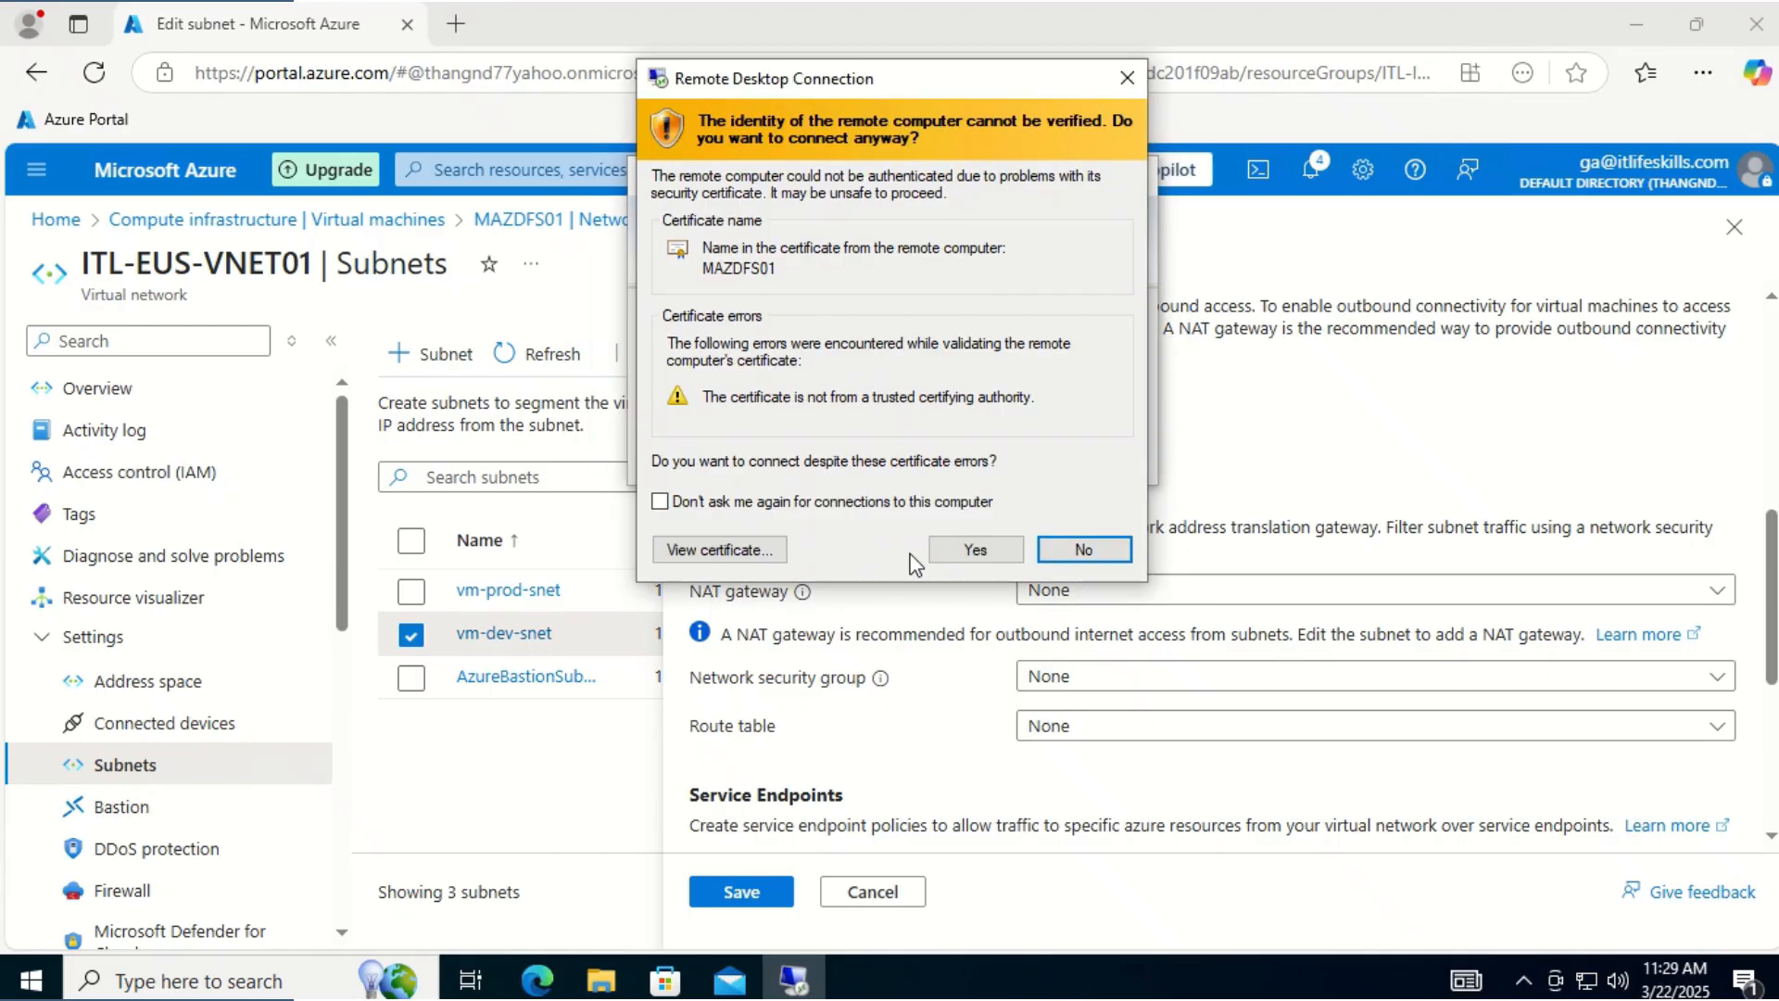
{"action": "left_click", "coordinate": [964, 548]}
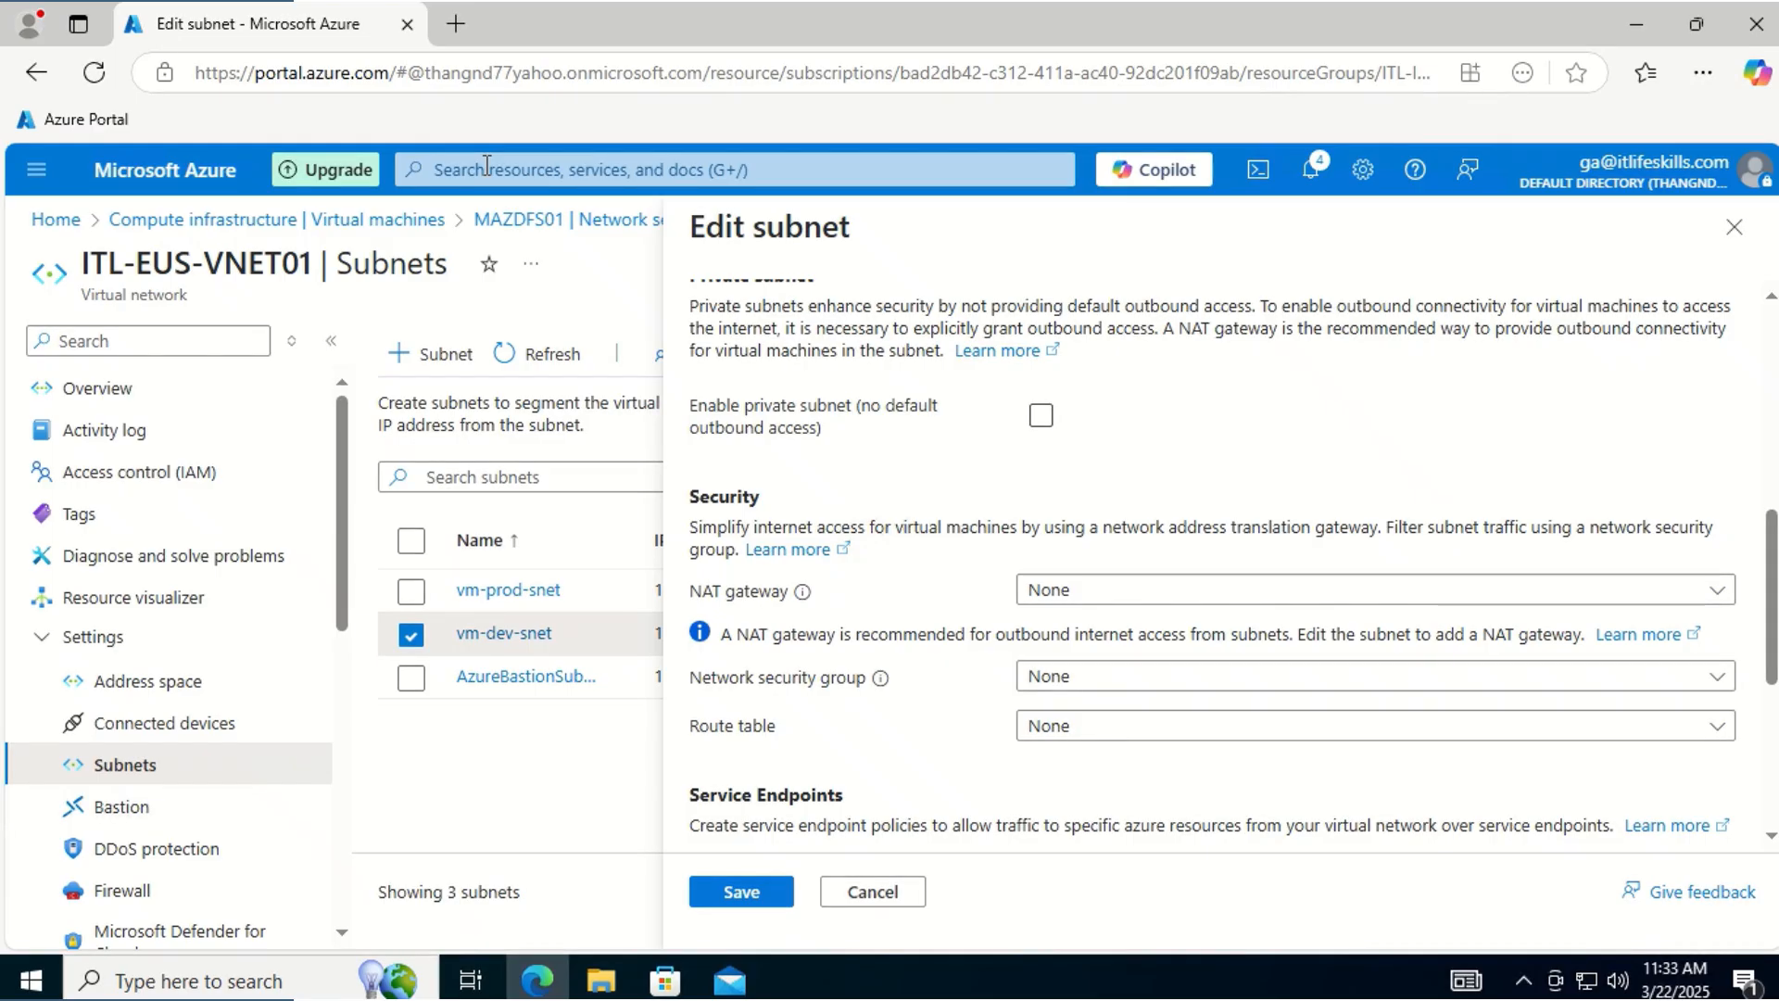
Search the portal for "network secur" and open the Network security groups service
{"action": "left_click", "coordinate": [486, 165]}
{"action": "type", "text": "netw"}
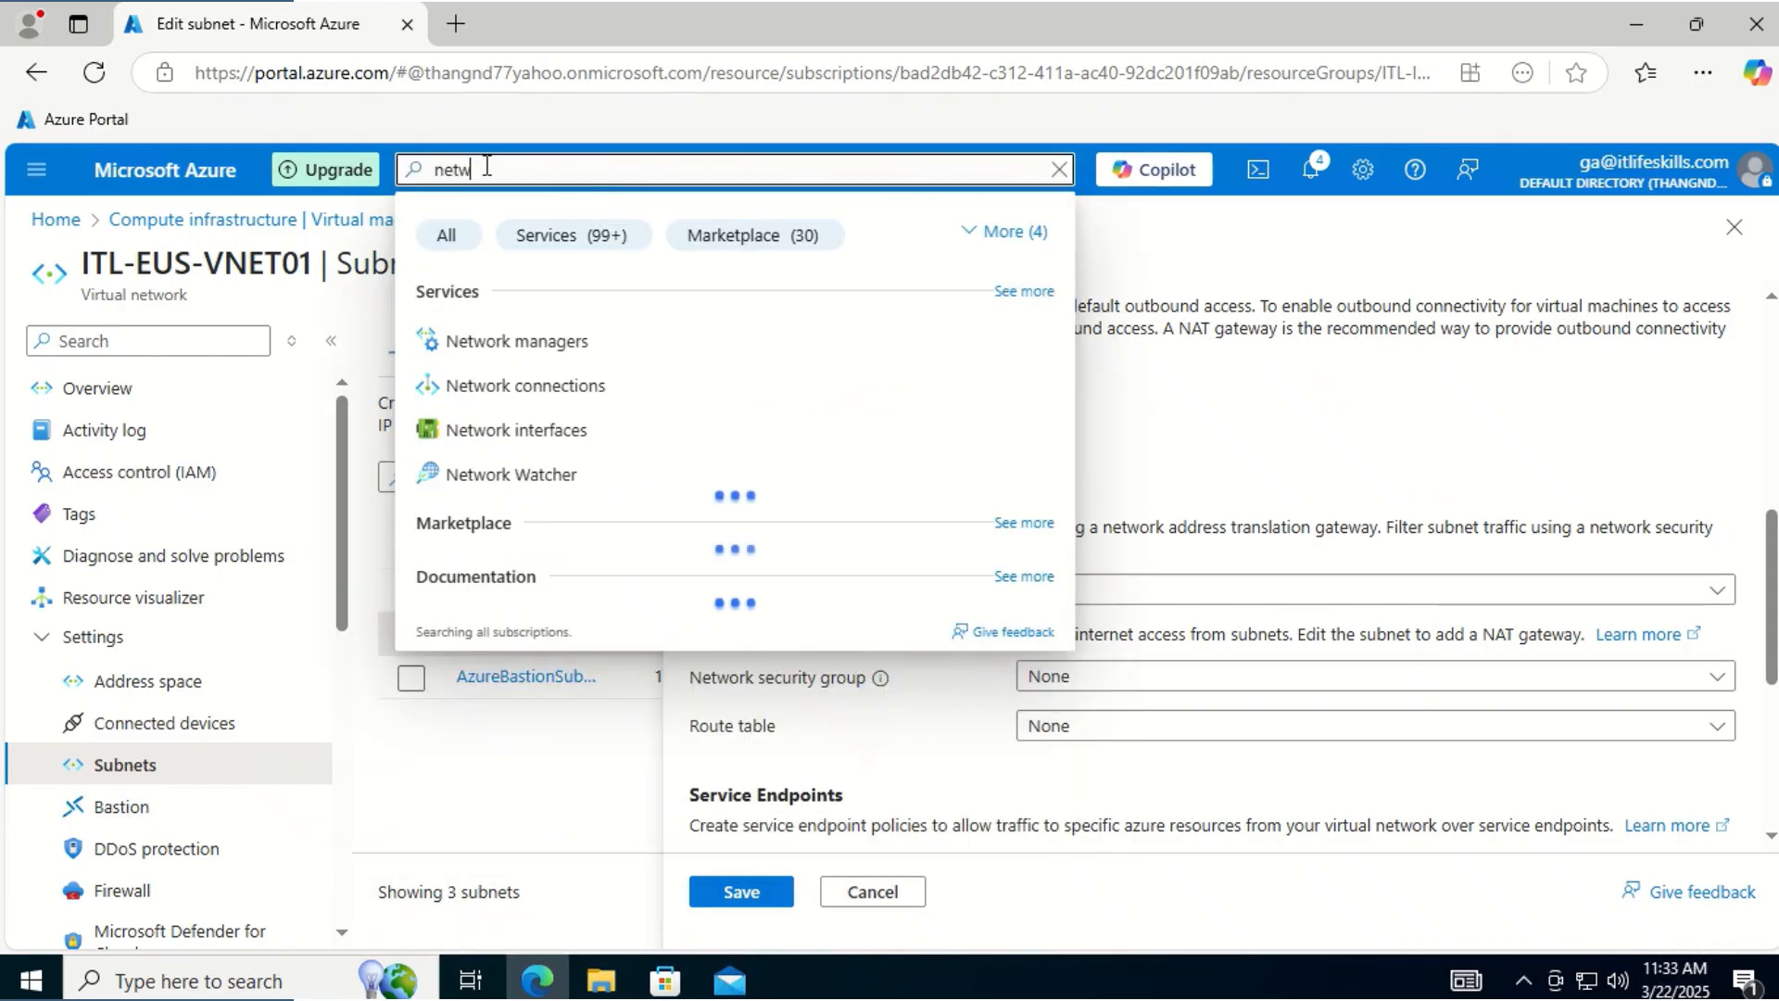
{"action": "type", "text": "ork"}
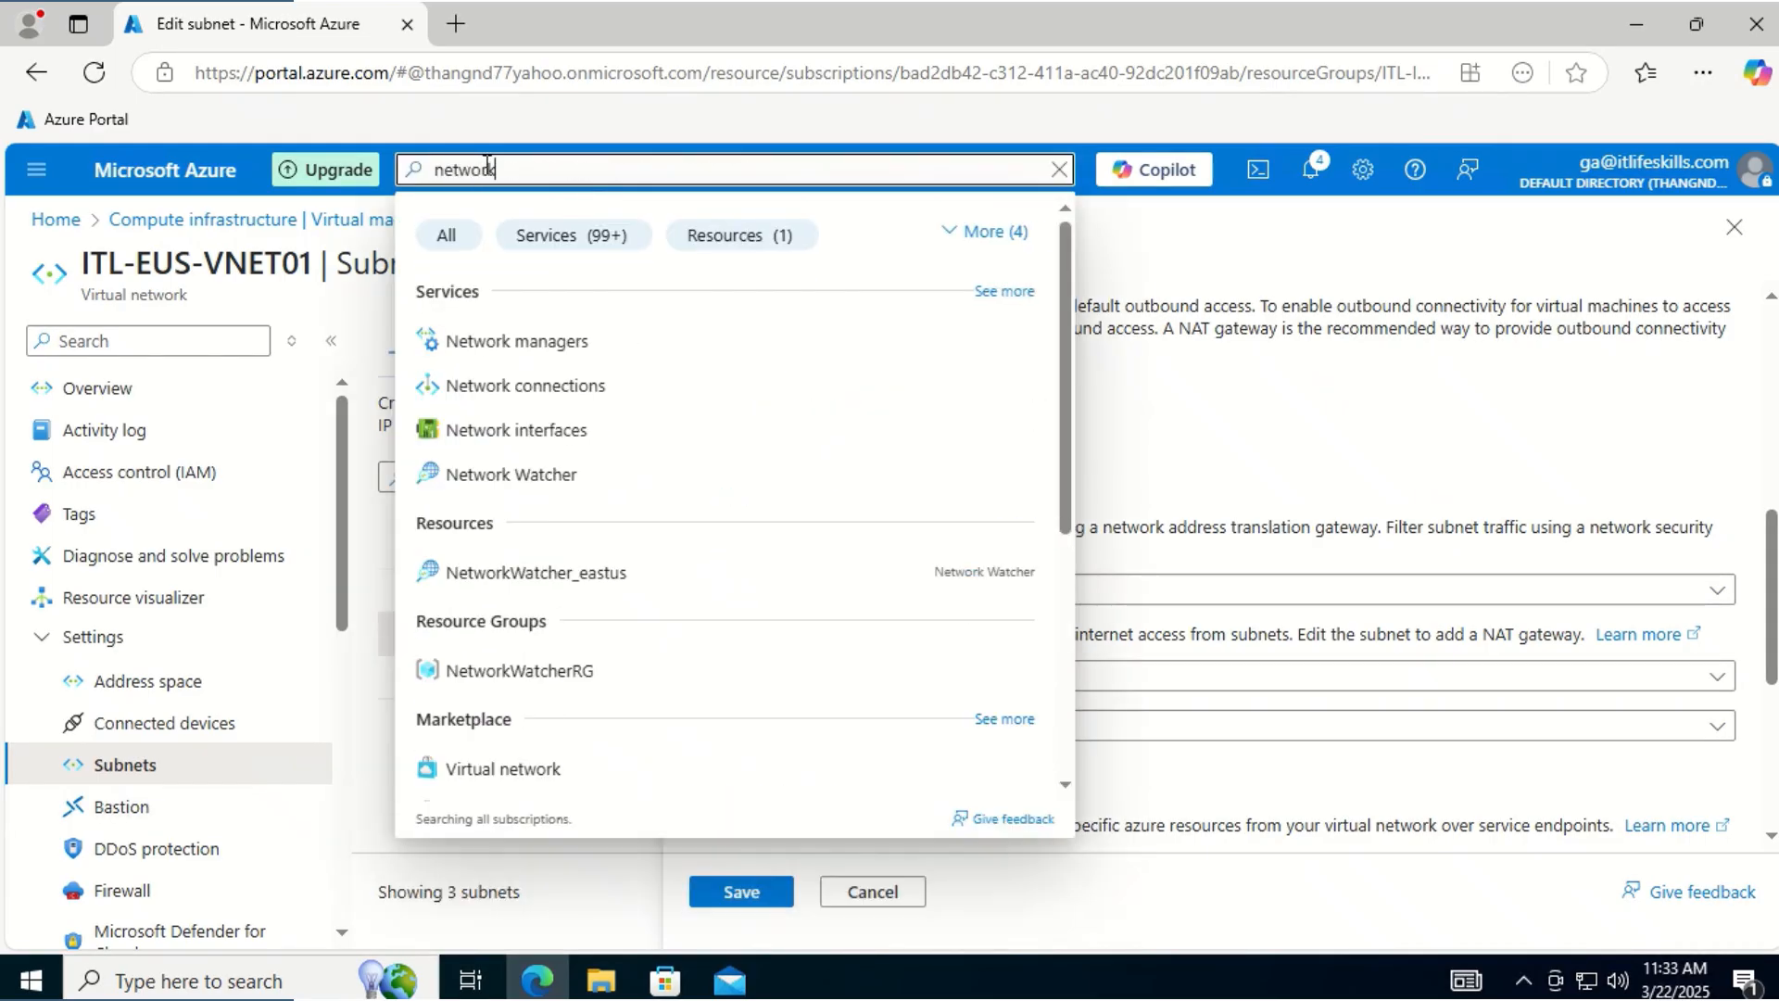
{"action": "type", "text": " secur"}
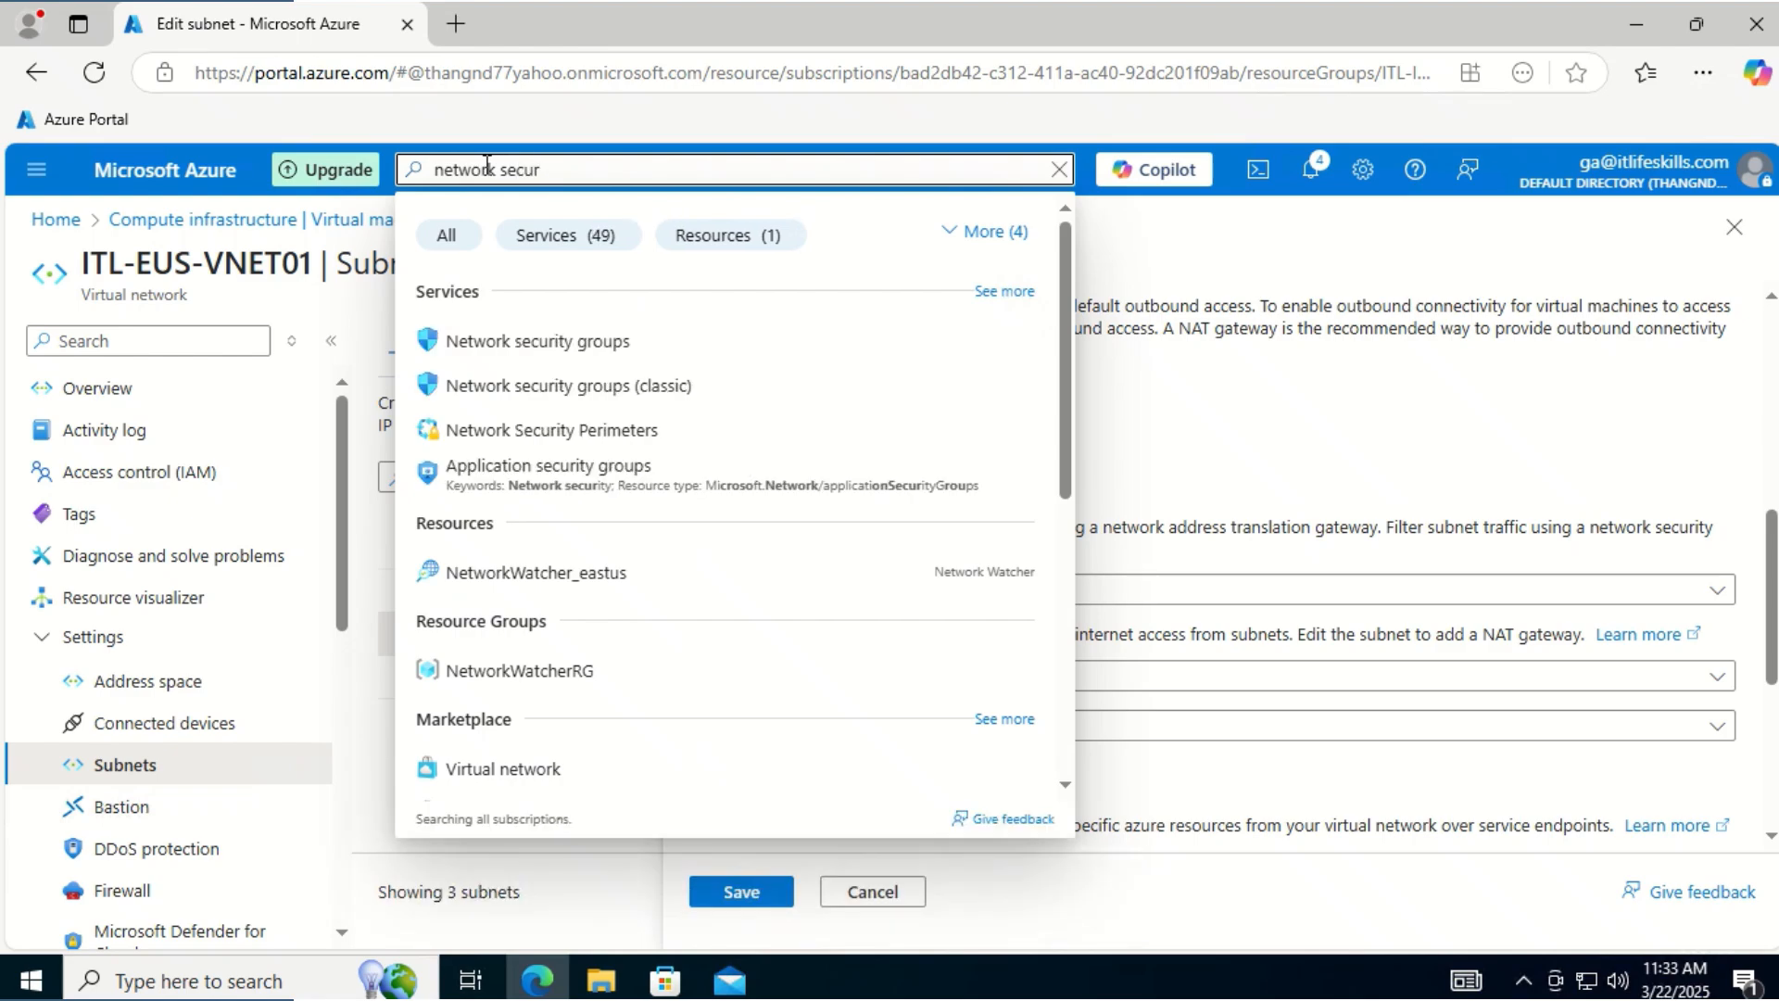
{"action": "left_click", "coordinate": [516, 341]}
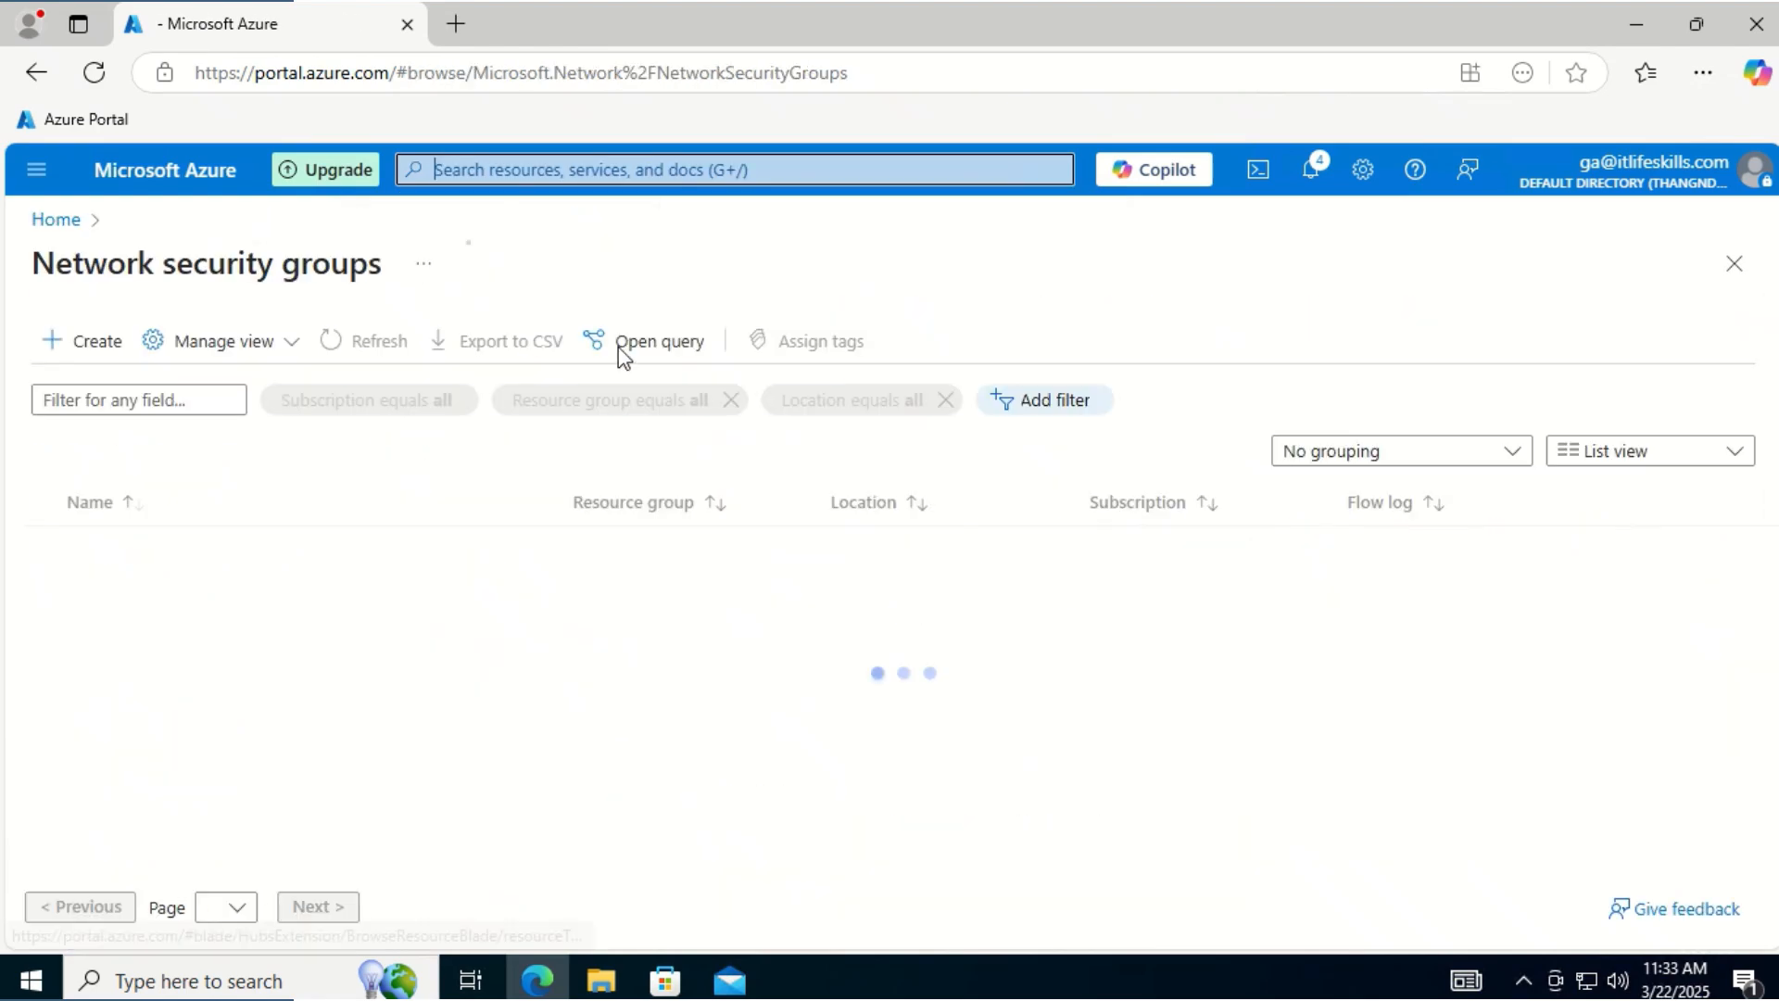
Create a network security group named dev-snet-nsg01 in resource group ITL-INFRA-RG01
{"action": "left_click", "coordinate": [102, 343]}
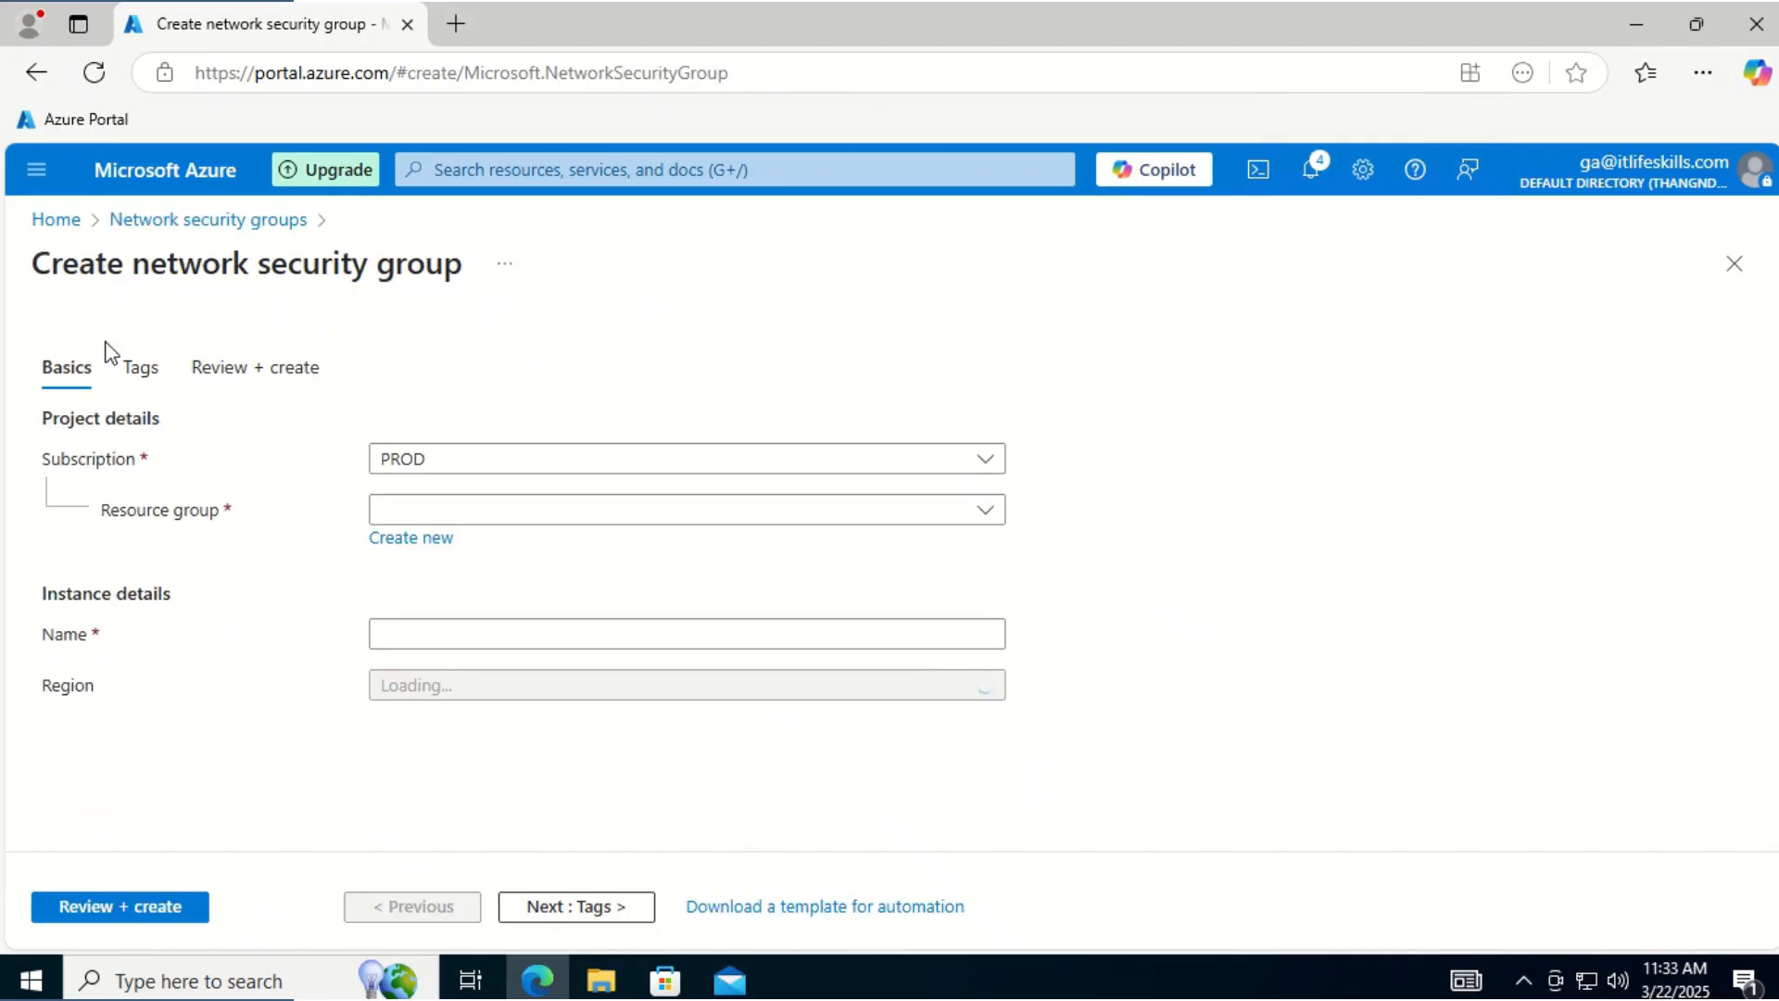
{"action": "left_click", "coordinate": [460, 519]}
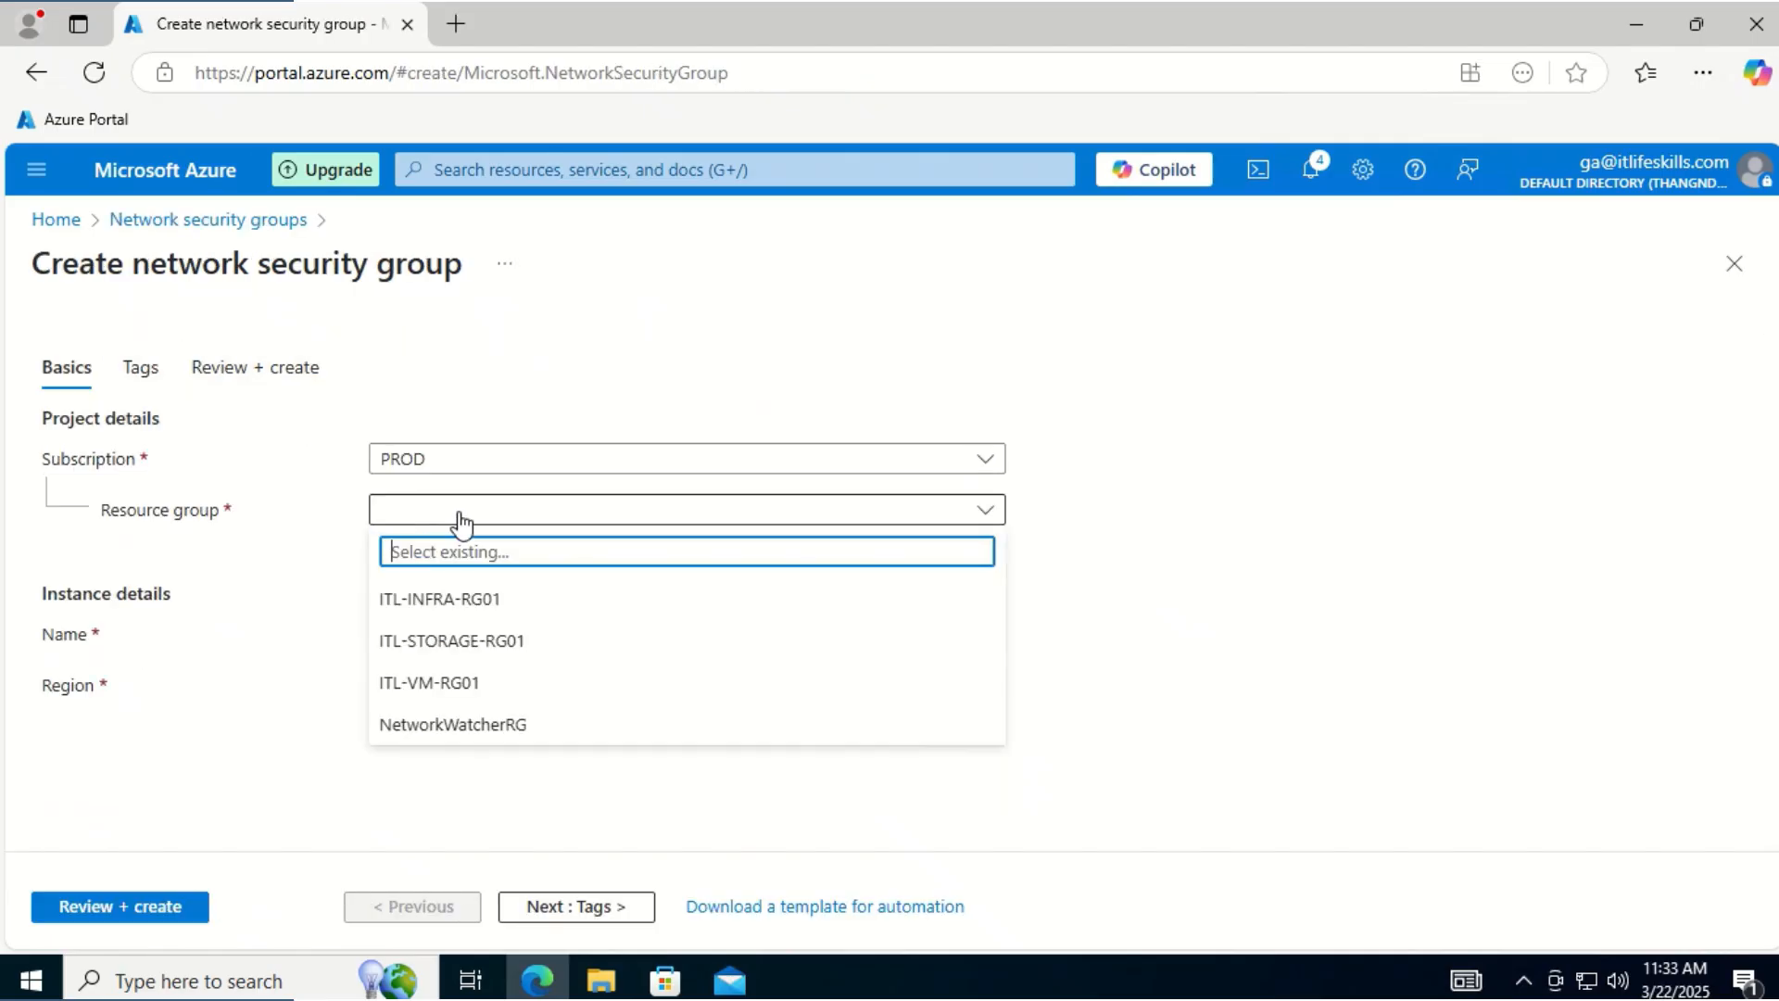
{"action": "left_click", "coordinate": [489, 601]}
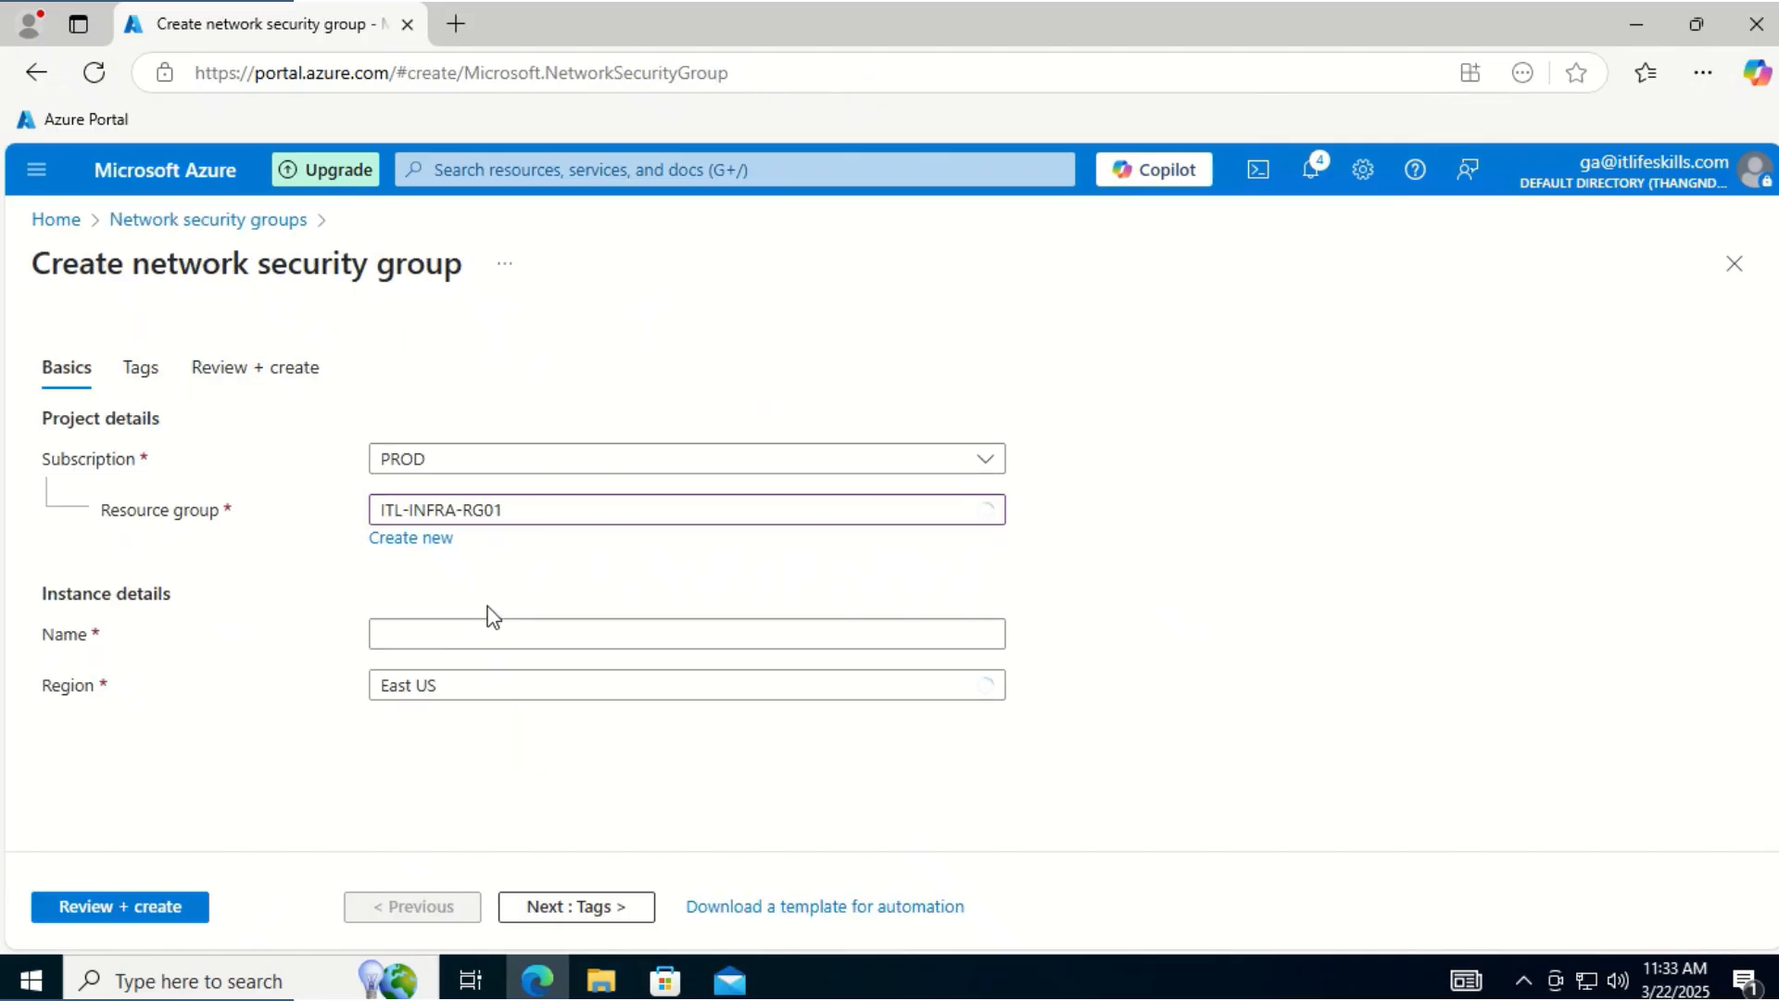
{"action": "left_click", "coordinate": [448, 635]}
{"action": "type", "text": "dev-snet-nsg01"}
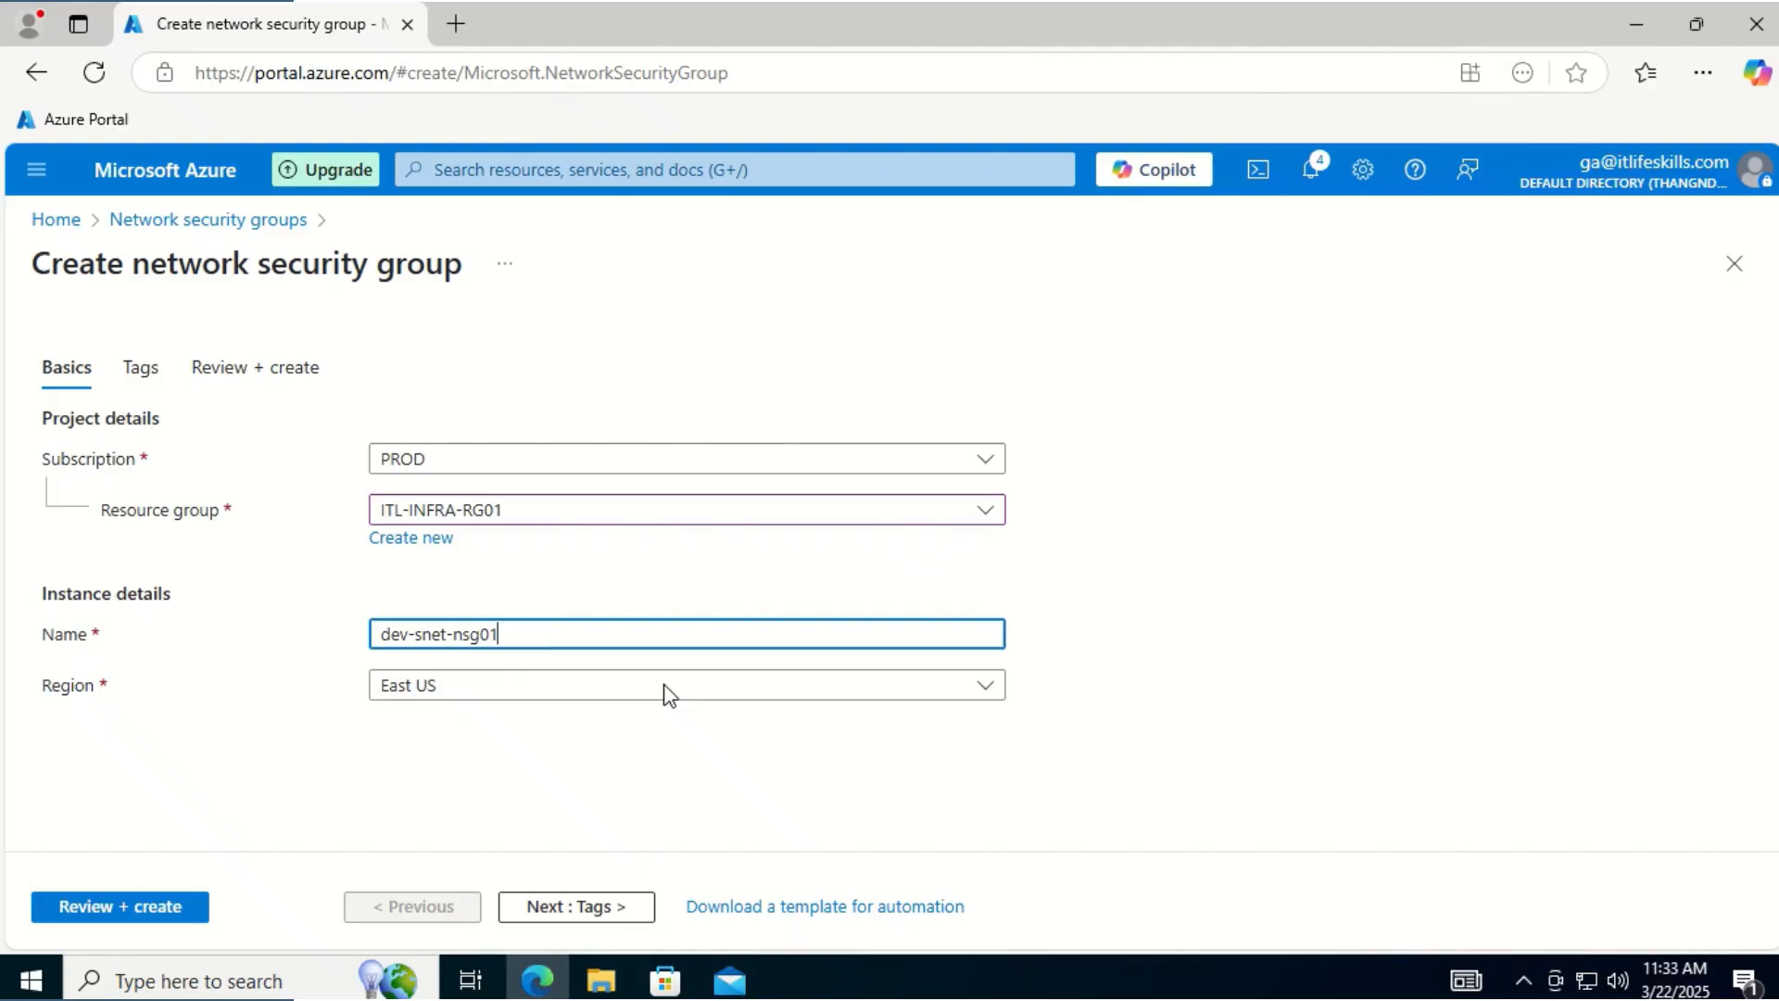
{"action": "left_click", "coordinate": [199, 915]}
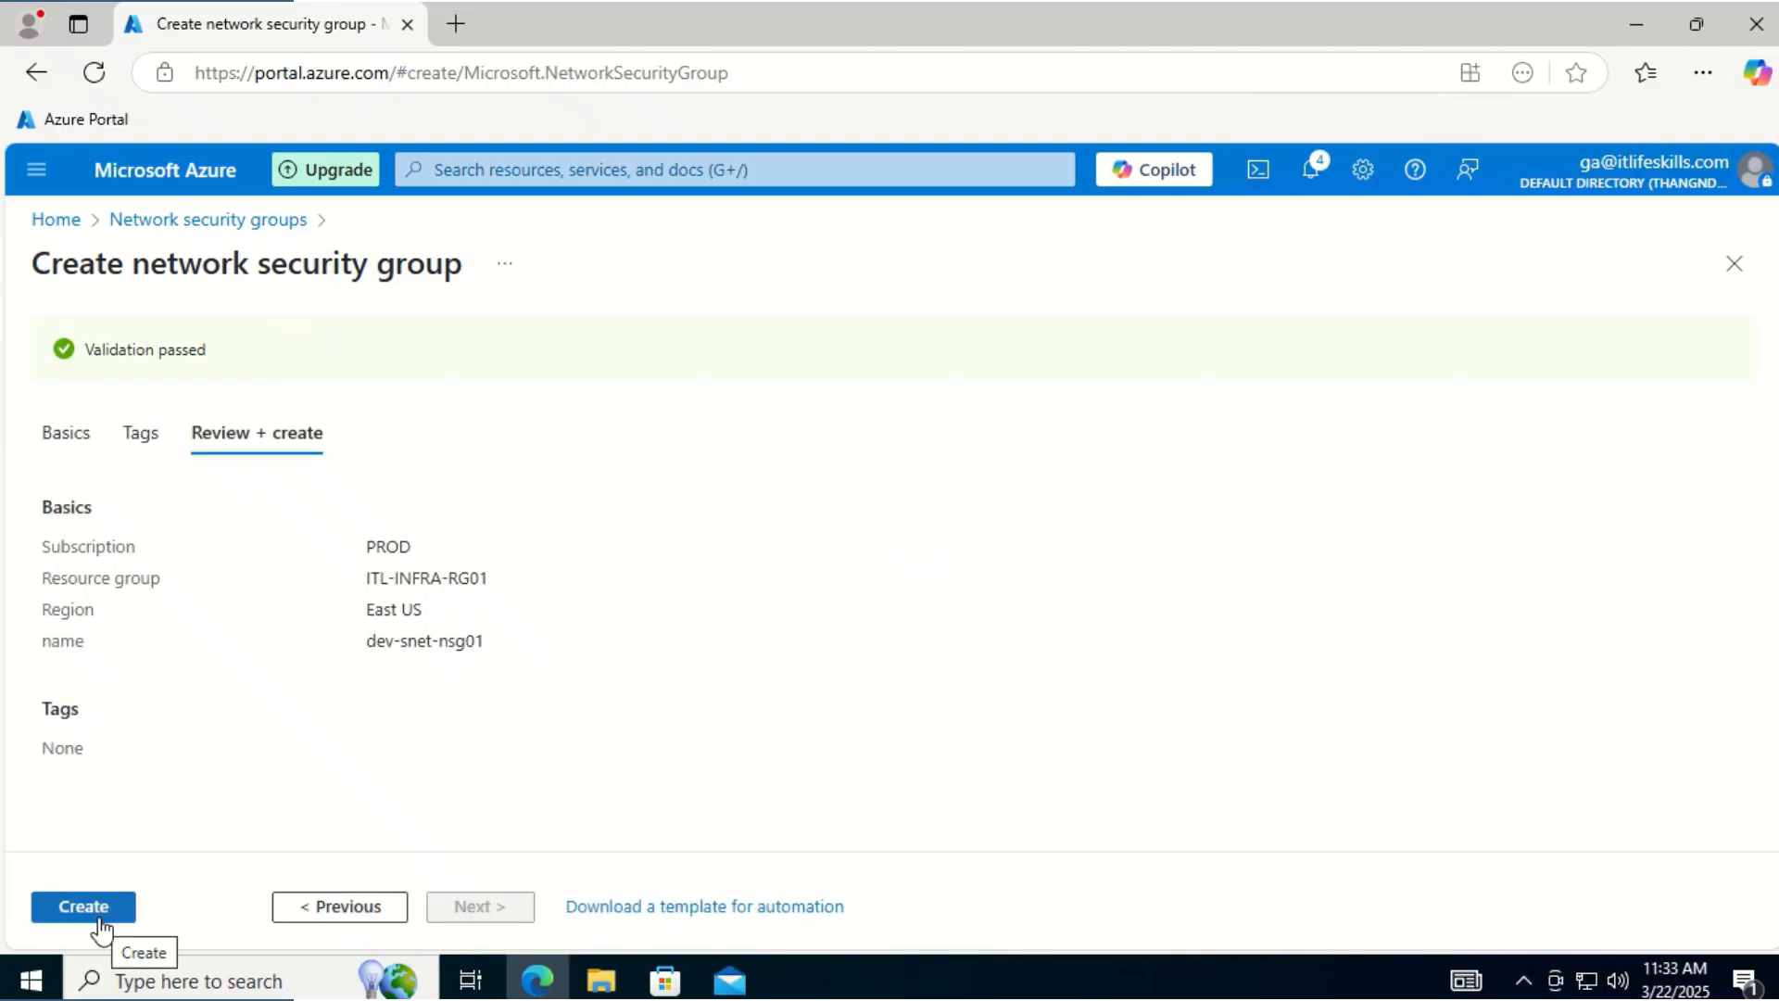
{"action": "left_click", "coordinate": [100, 919]}
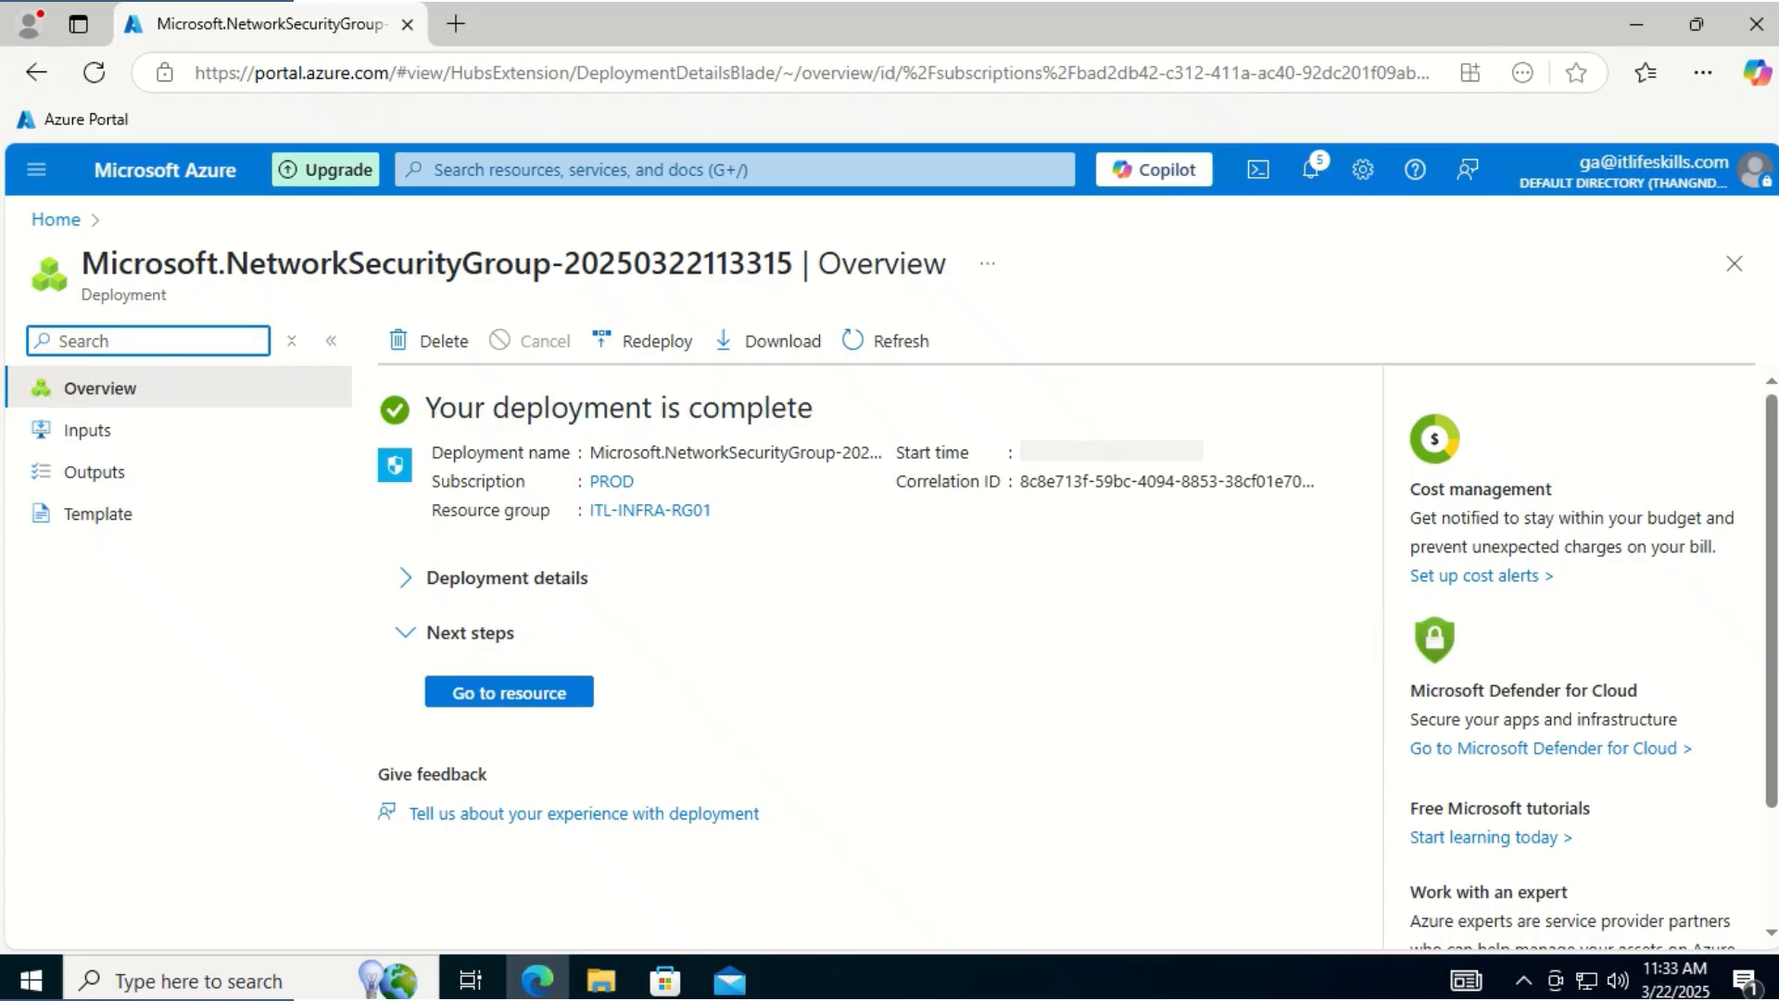
Associate dev-snet-nsg01 with the vm-dev-snet subnet of ITL-EUS-VNET01 and check the portal notifications
{"action": "left_click", "coordinate": [514, 692]}
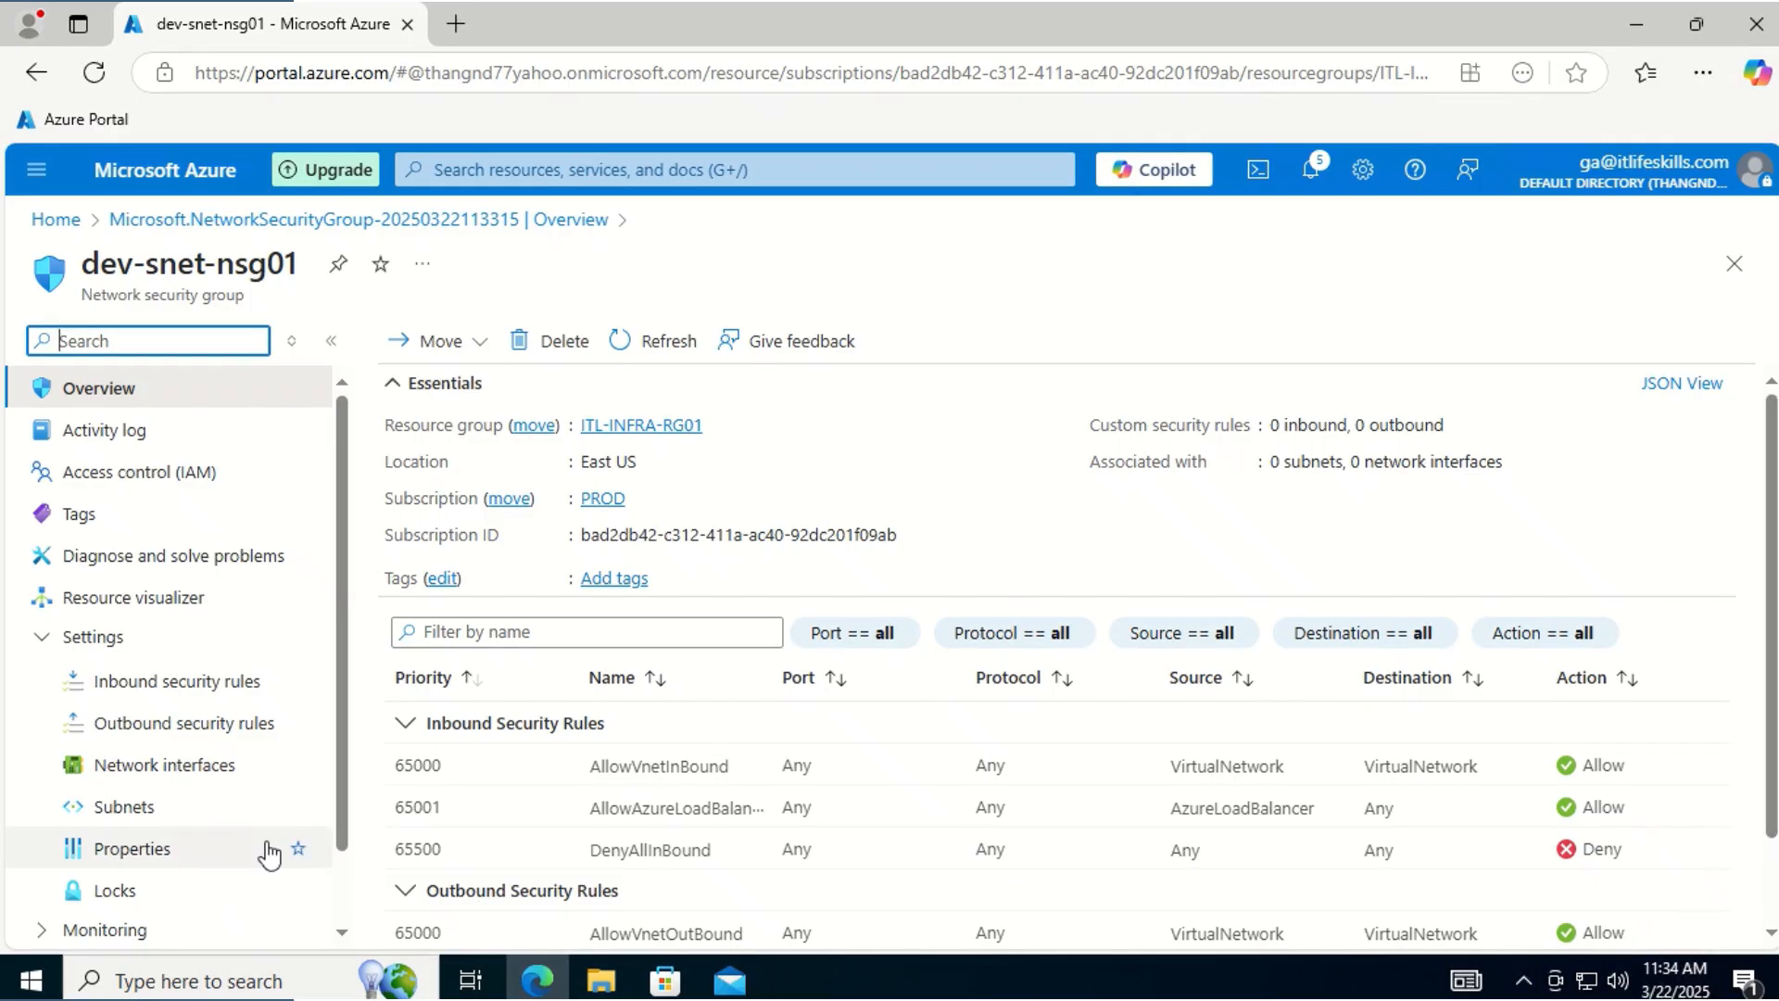
{"action": "left_click", "coordinate": [127, 819]}
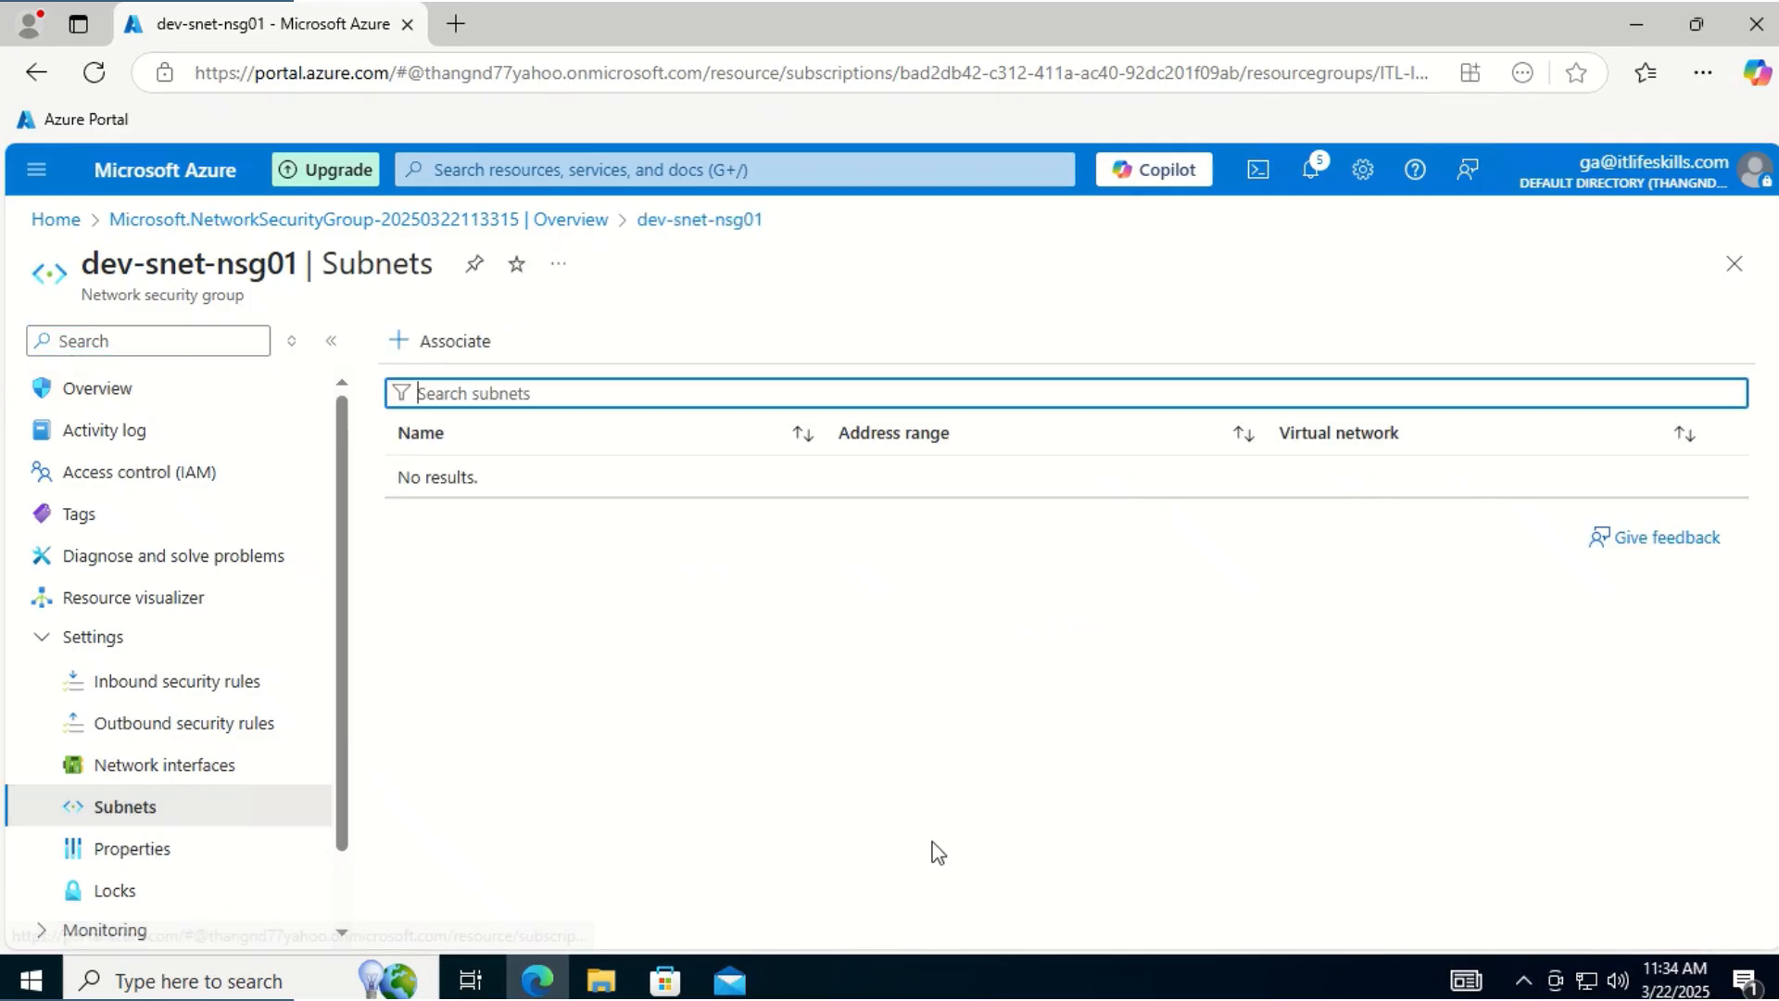
{"action": "left_click", "coordinate": [446, 362]}
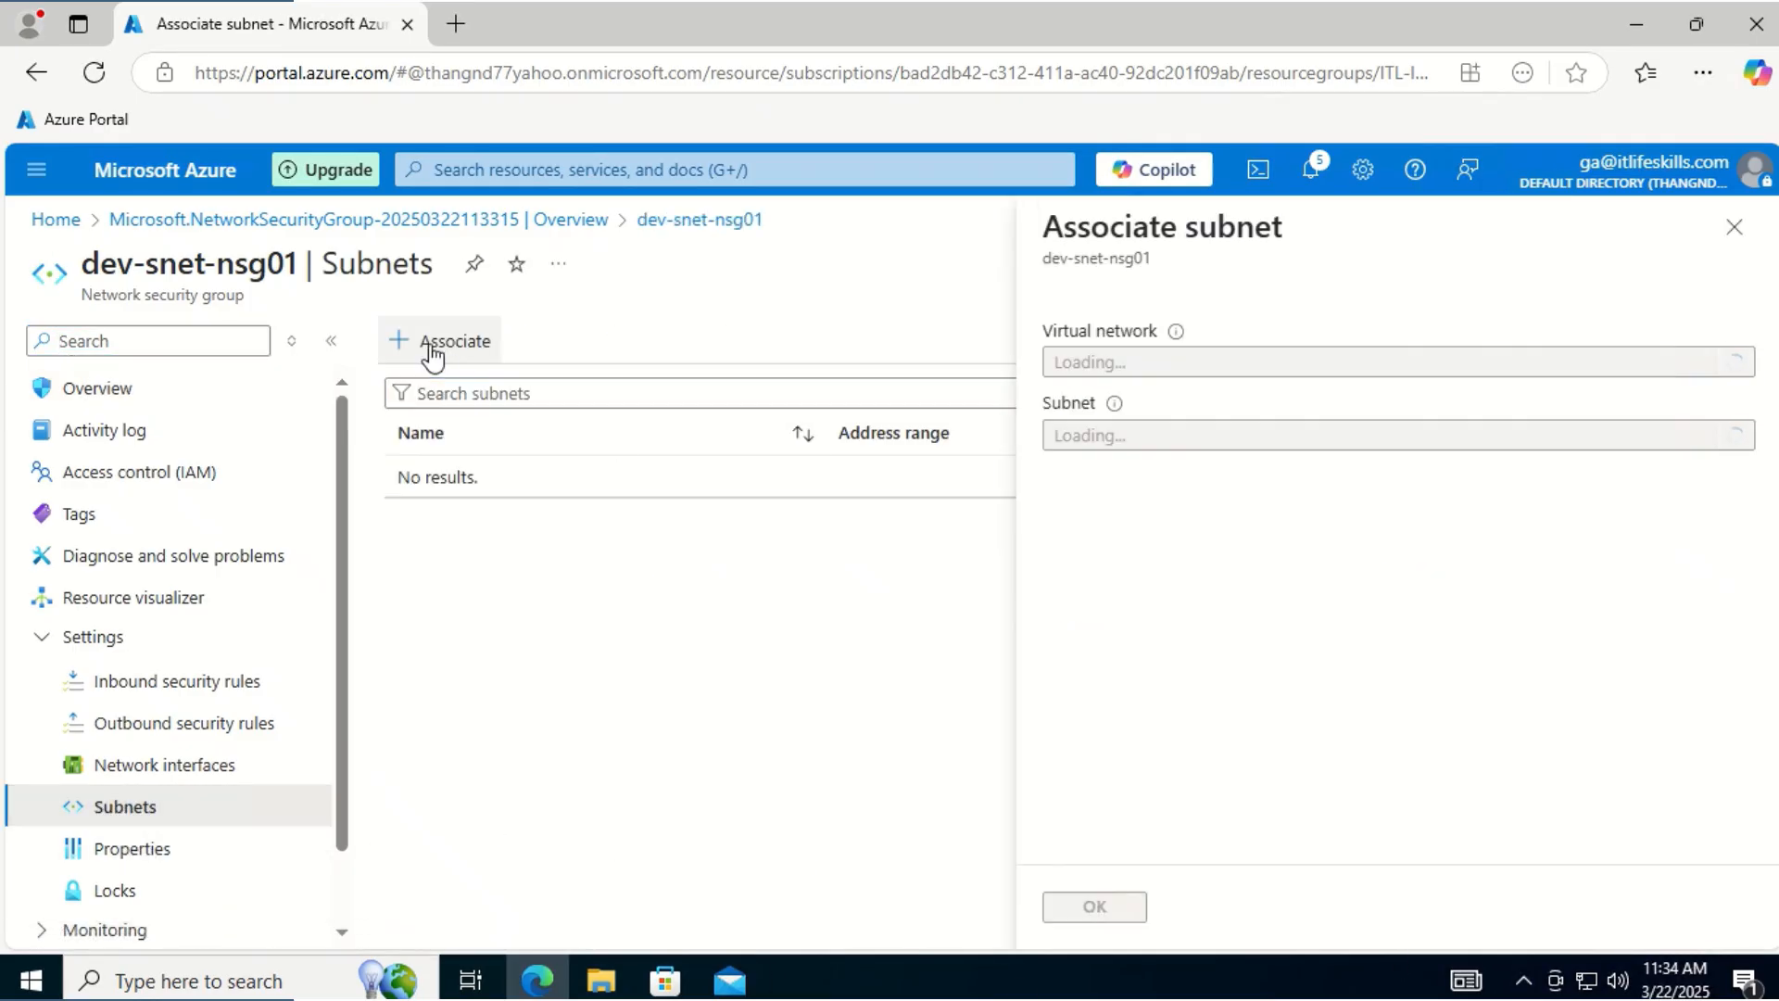
{"action": "left_click", "coordinate": [1232, 447]}
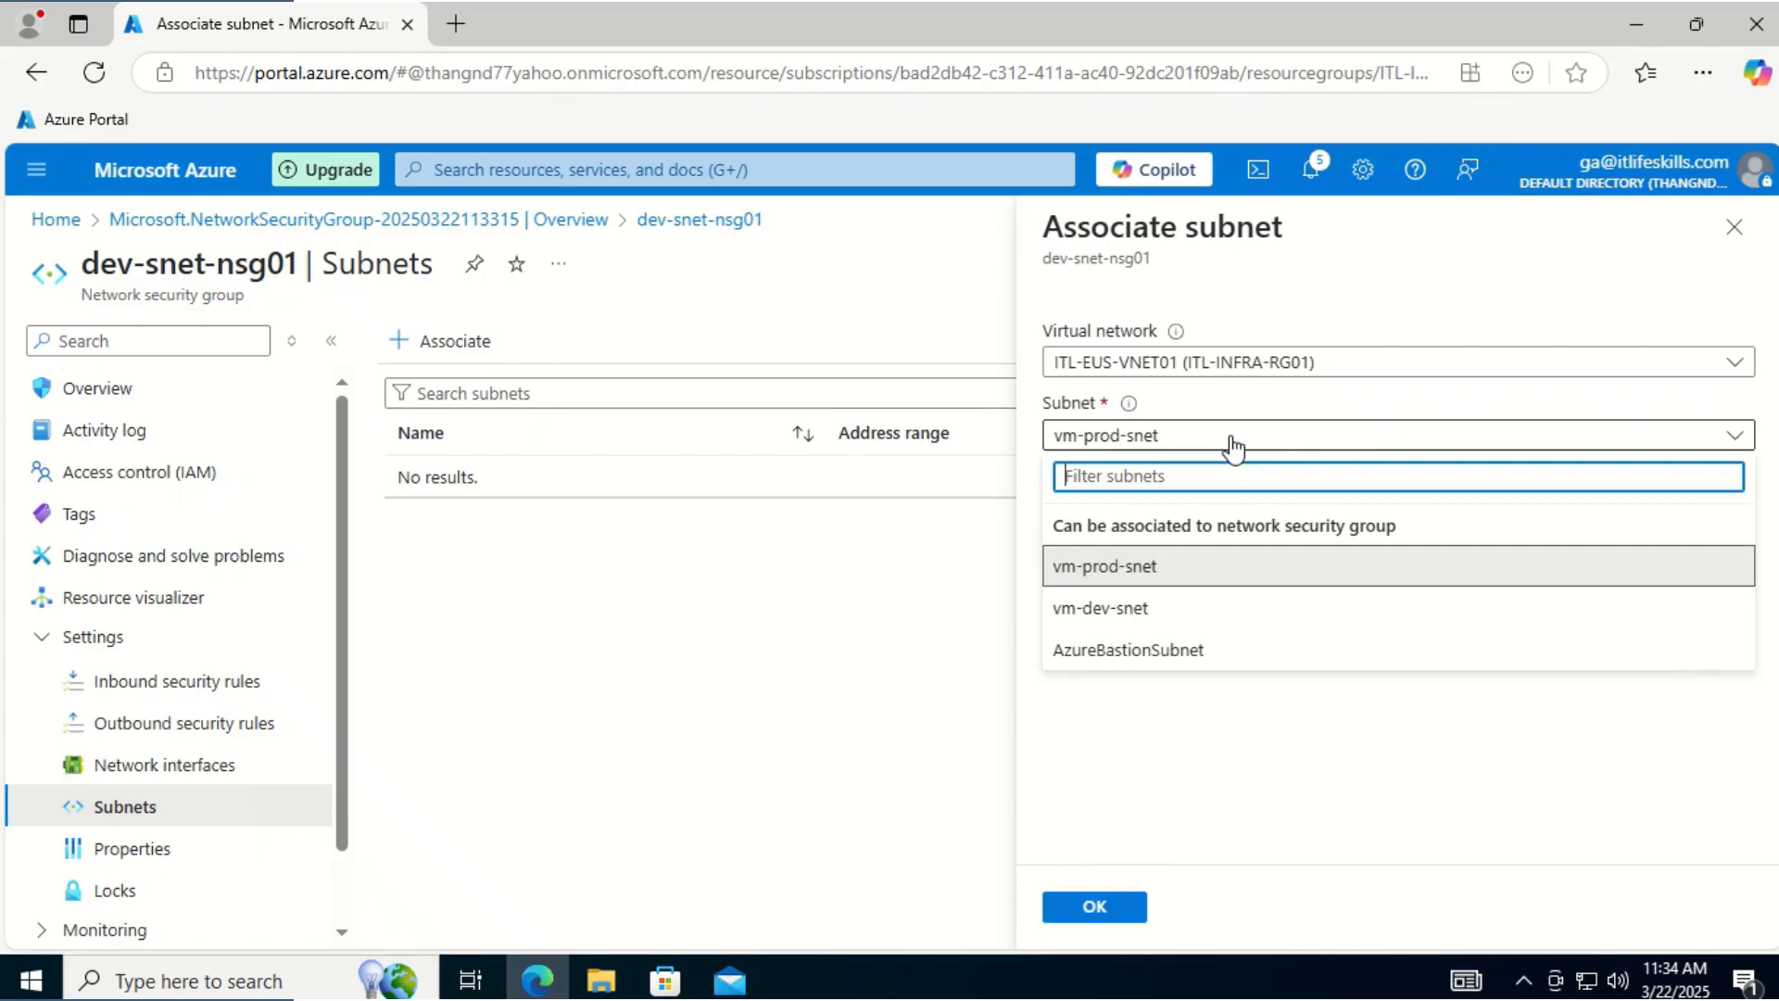
{"action": "left_click", "coordinate": [1123, 615]}
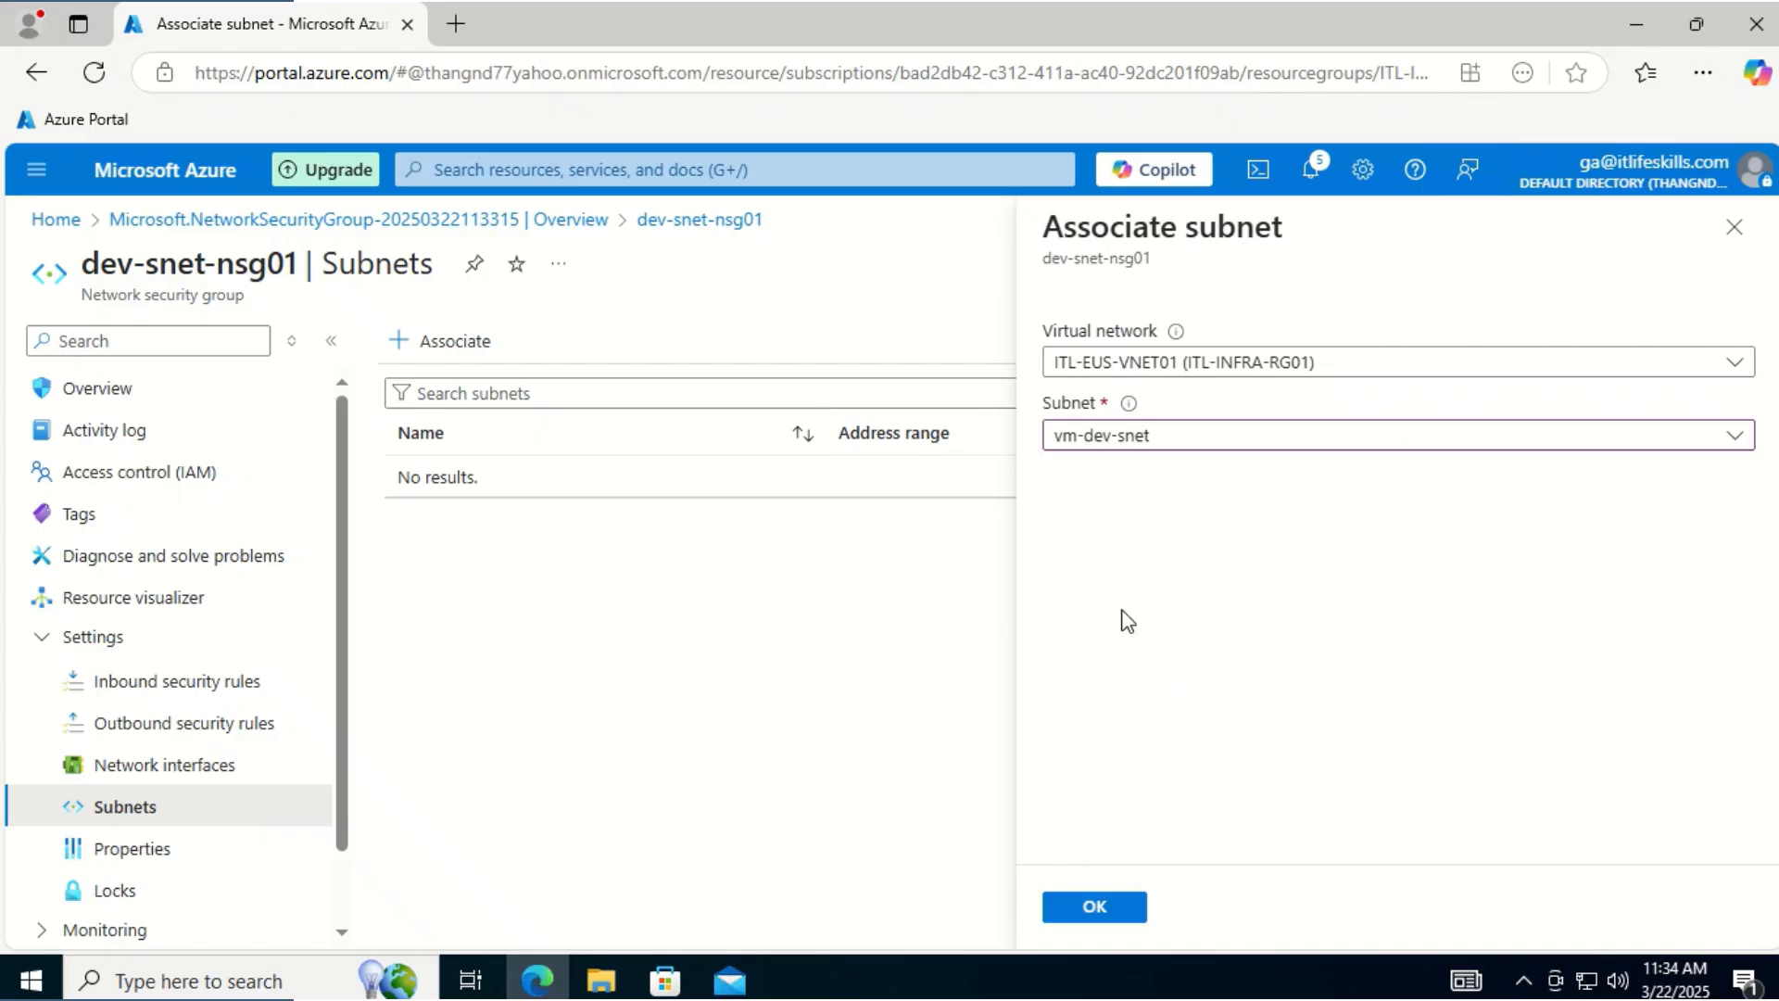
{"action": "left_click", "coordinate": [1117, 910]}
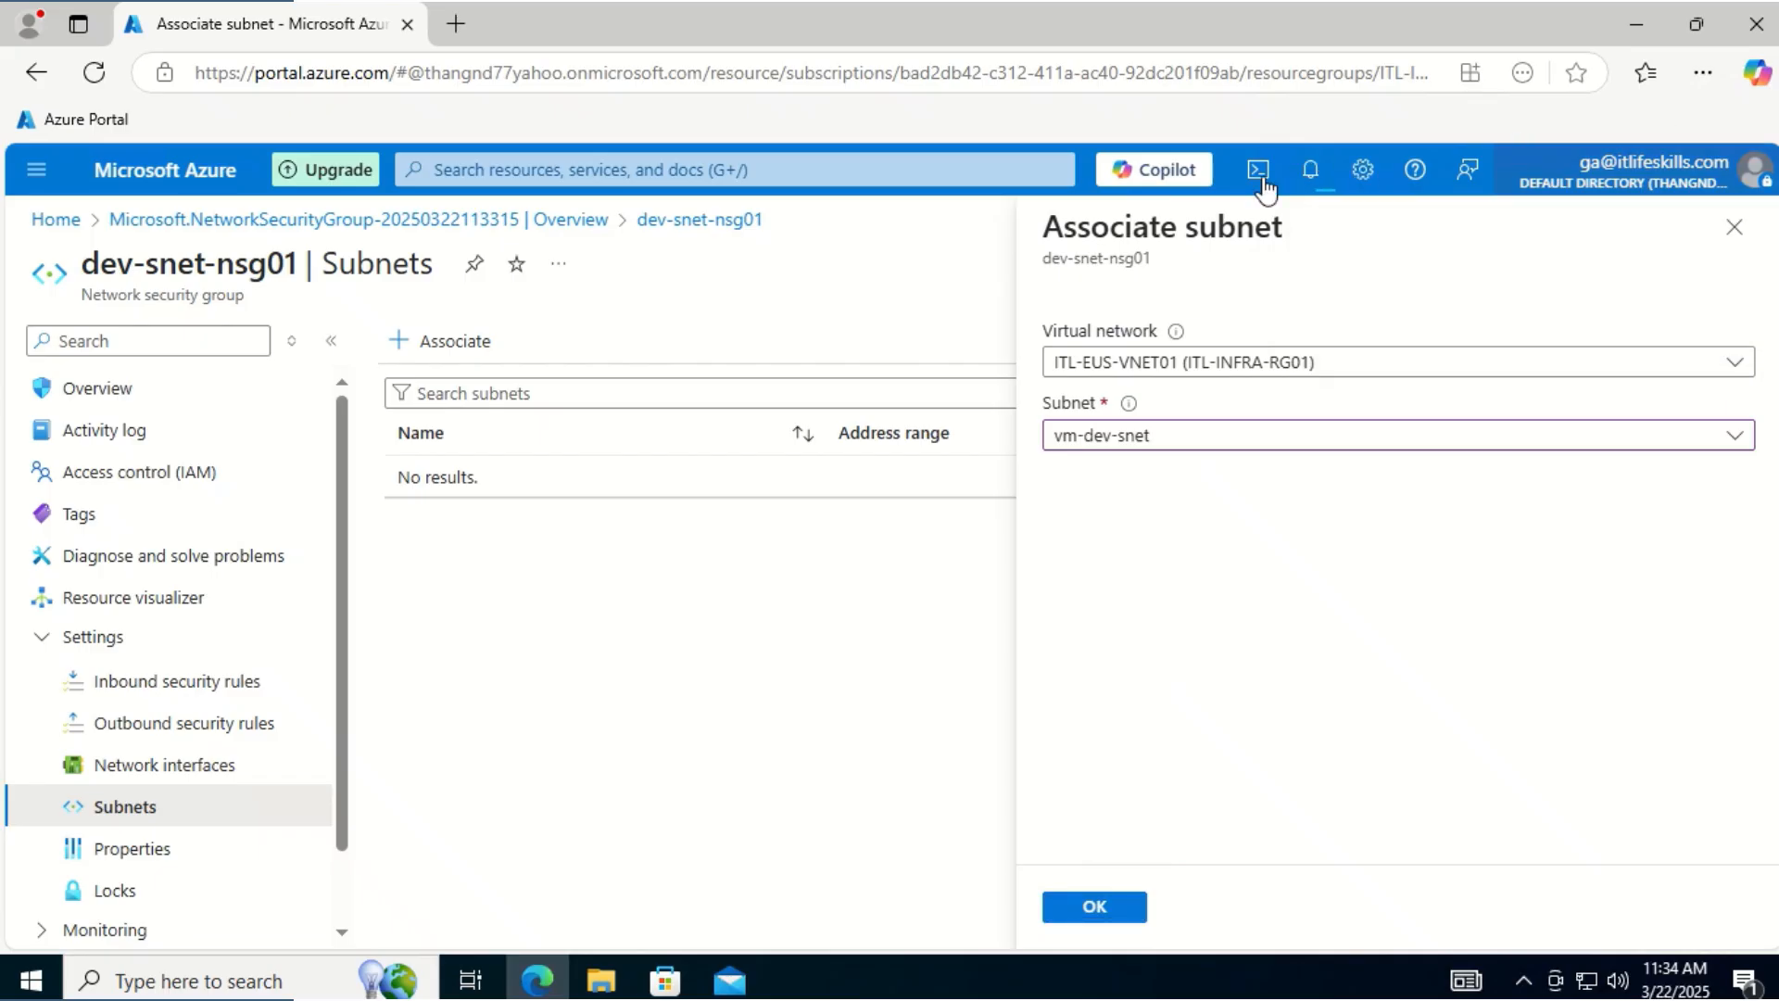
{"action": "left_click", "coordinate": [1306, 191]}
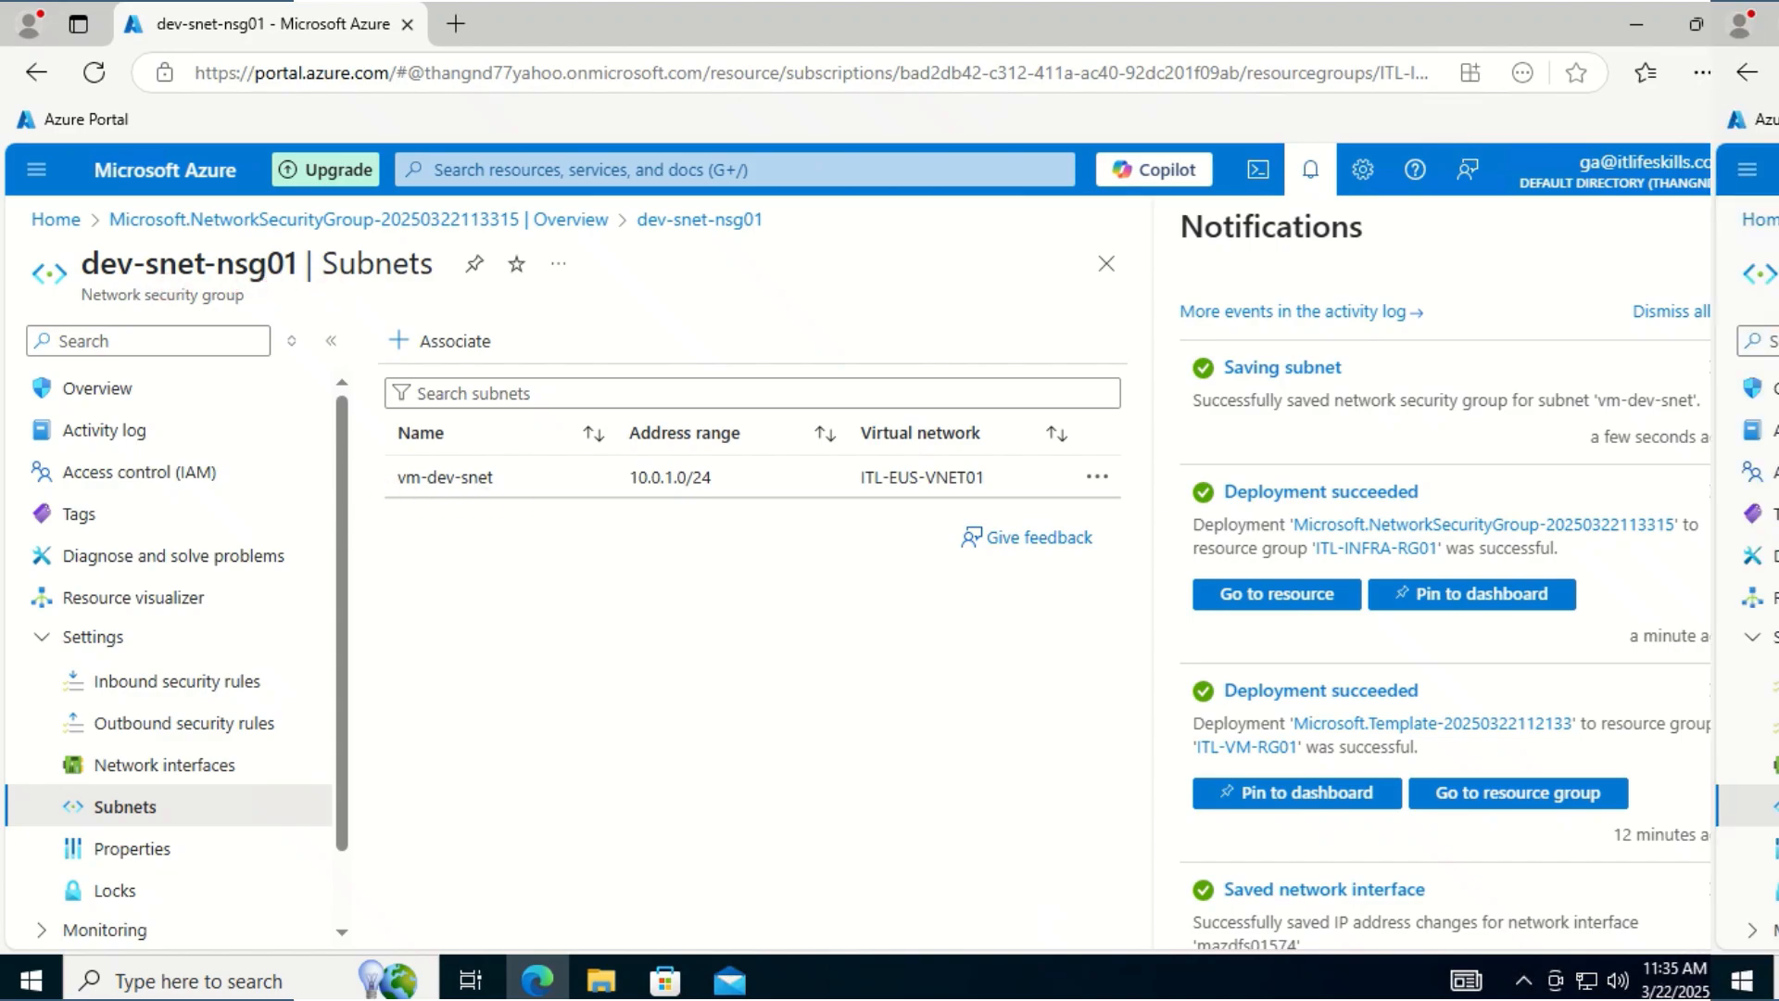
Try to connect to 172.191.88.1 again with Remote Desktop Connection to test access through the new security group
{"action": "left_click", "coordinate": [238, 982]}
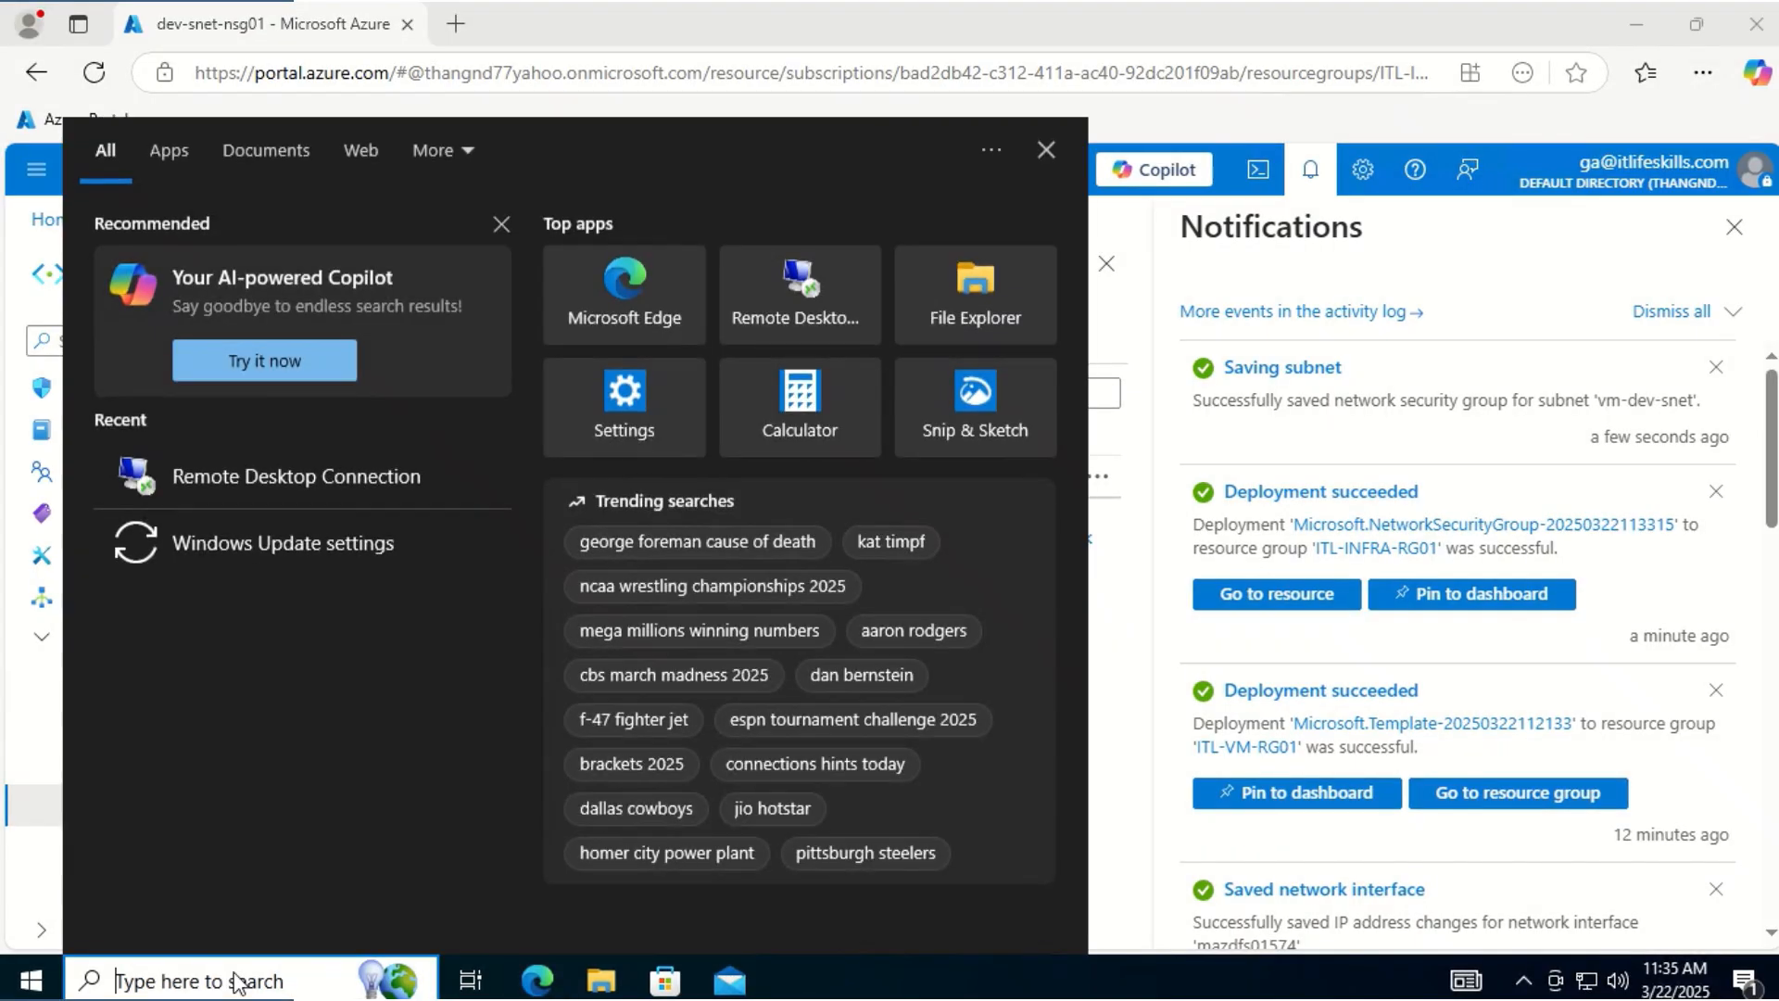
{"action": "type", "text": "ms"}
{"action": "key", "text": "Return"}
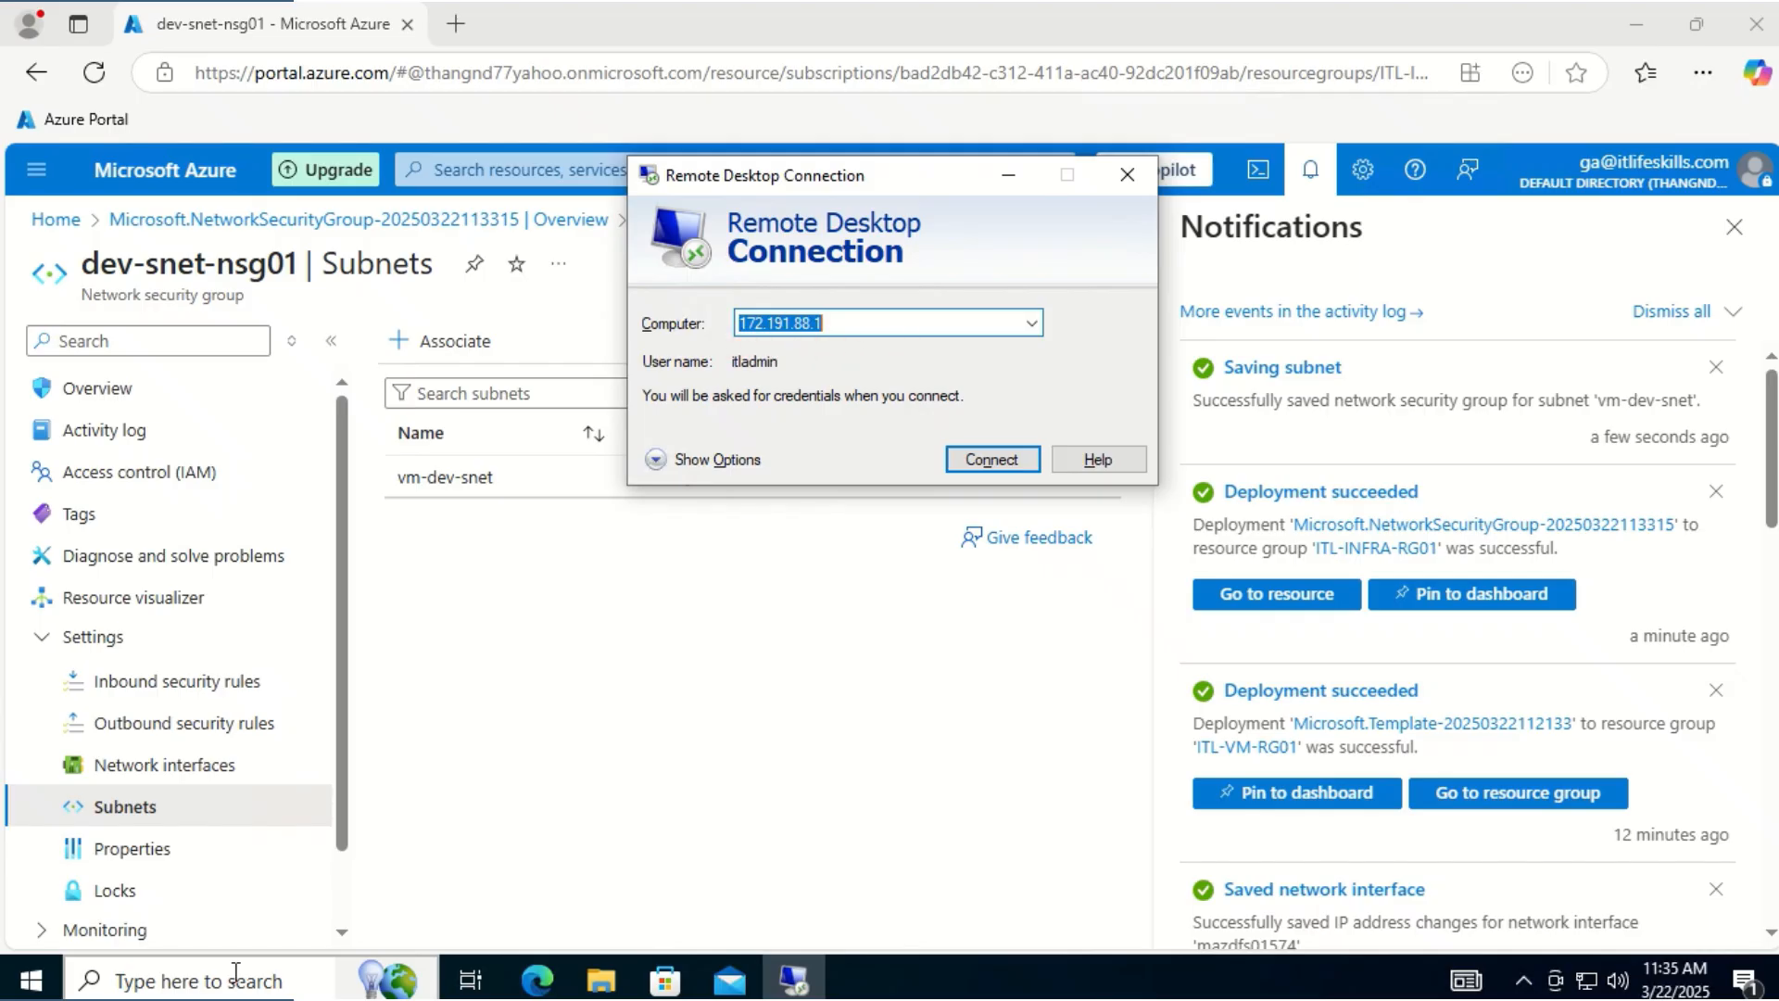
{"action": "left_click", "coordinate": [993, 460]}
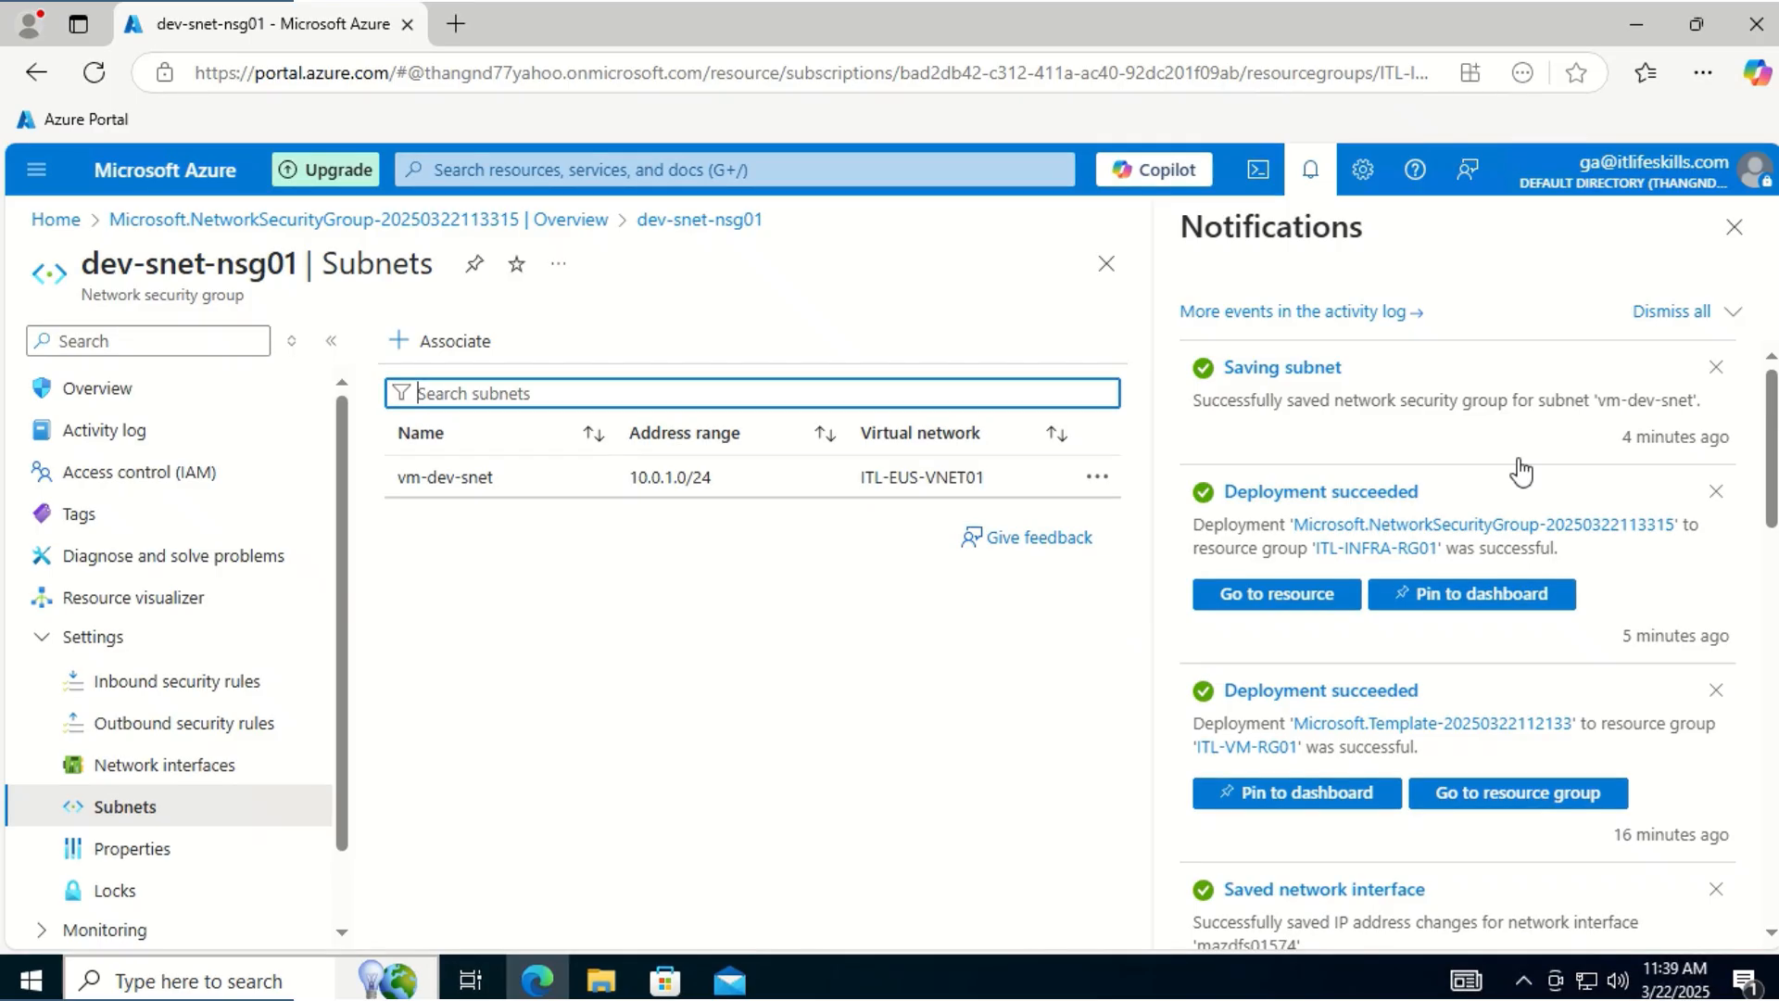
Add an inbound security rule to dev-snet-nsg01 that allows the RDP service from My IP address to any destination
{"action": "left_click", "coordinate": [1734, 227]}
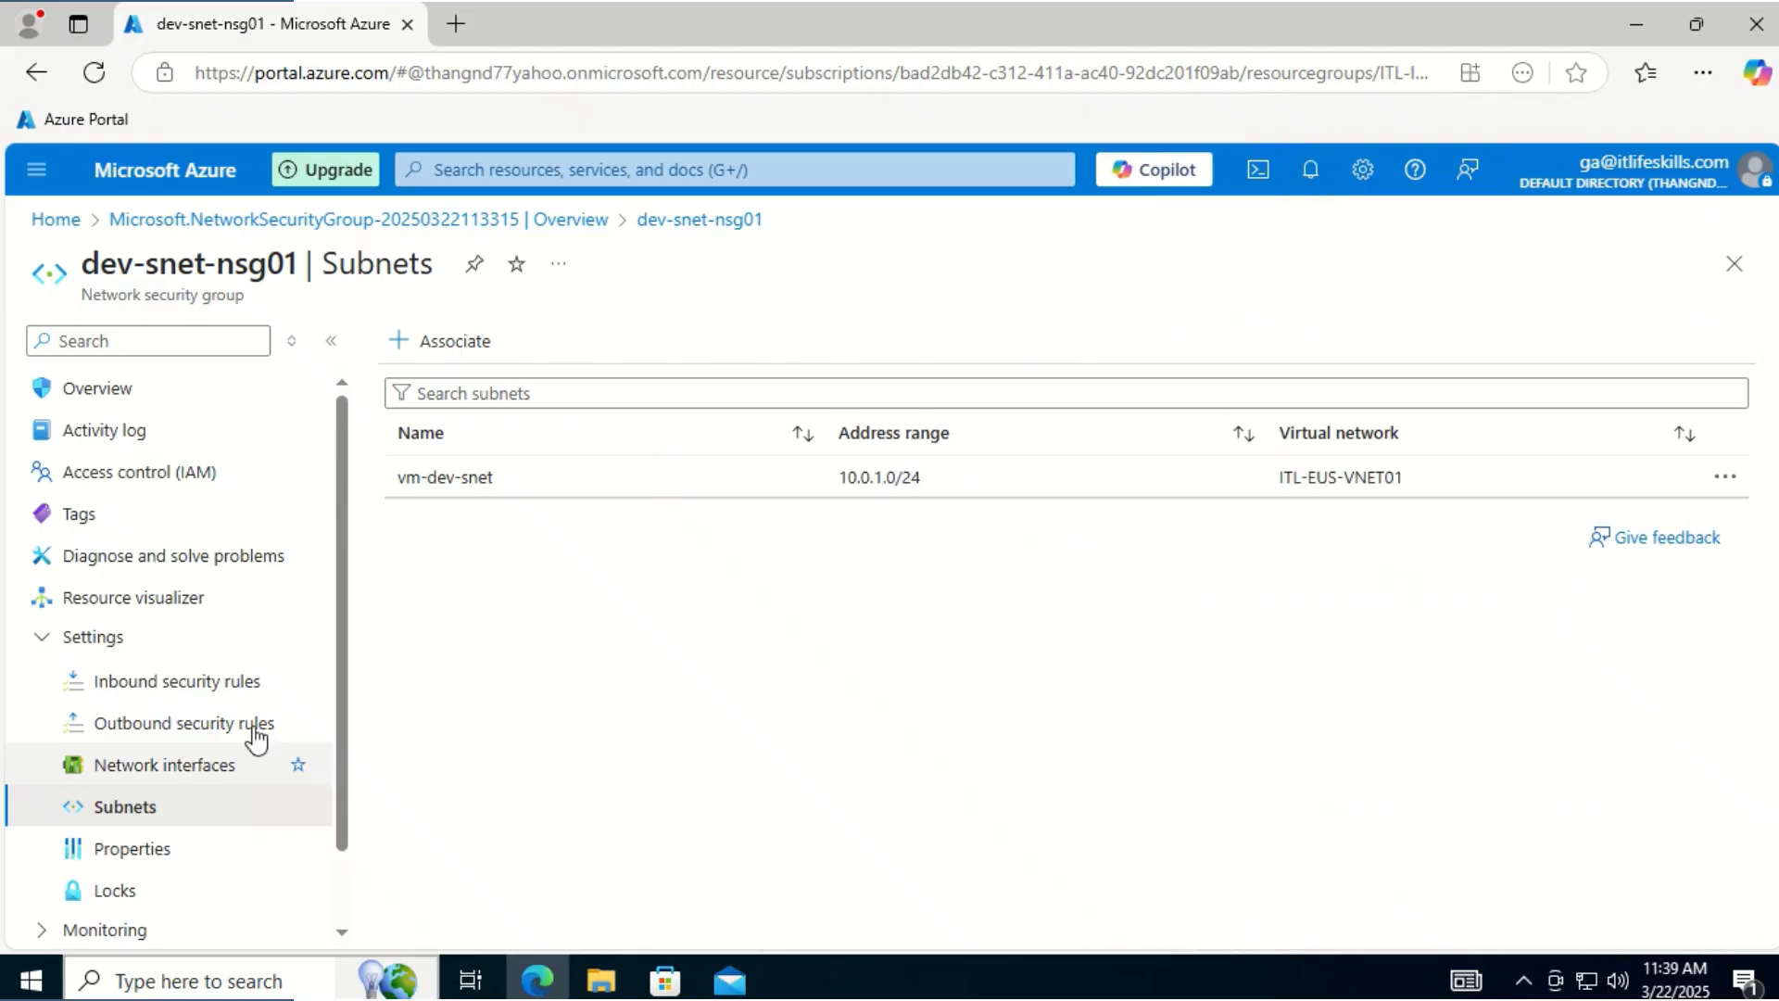
{"action": "left_click", "coordinate": [209, 682]}
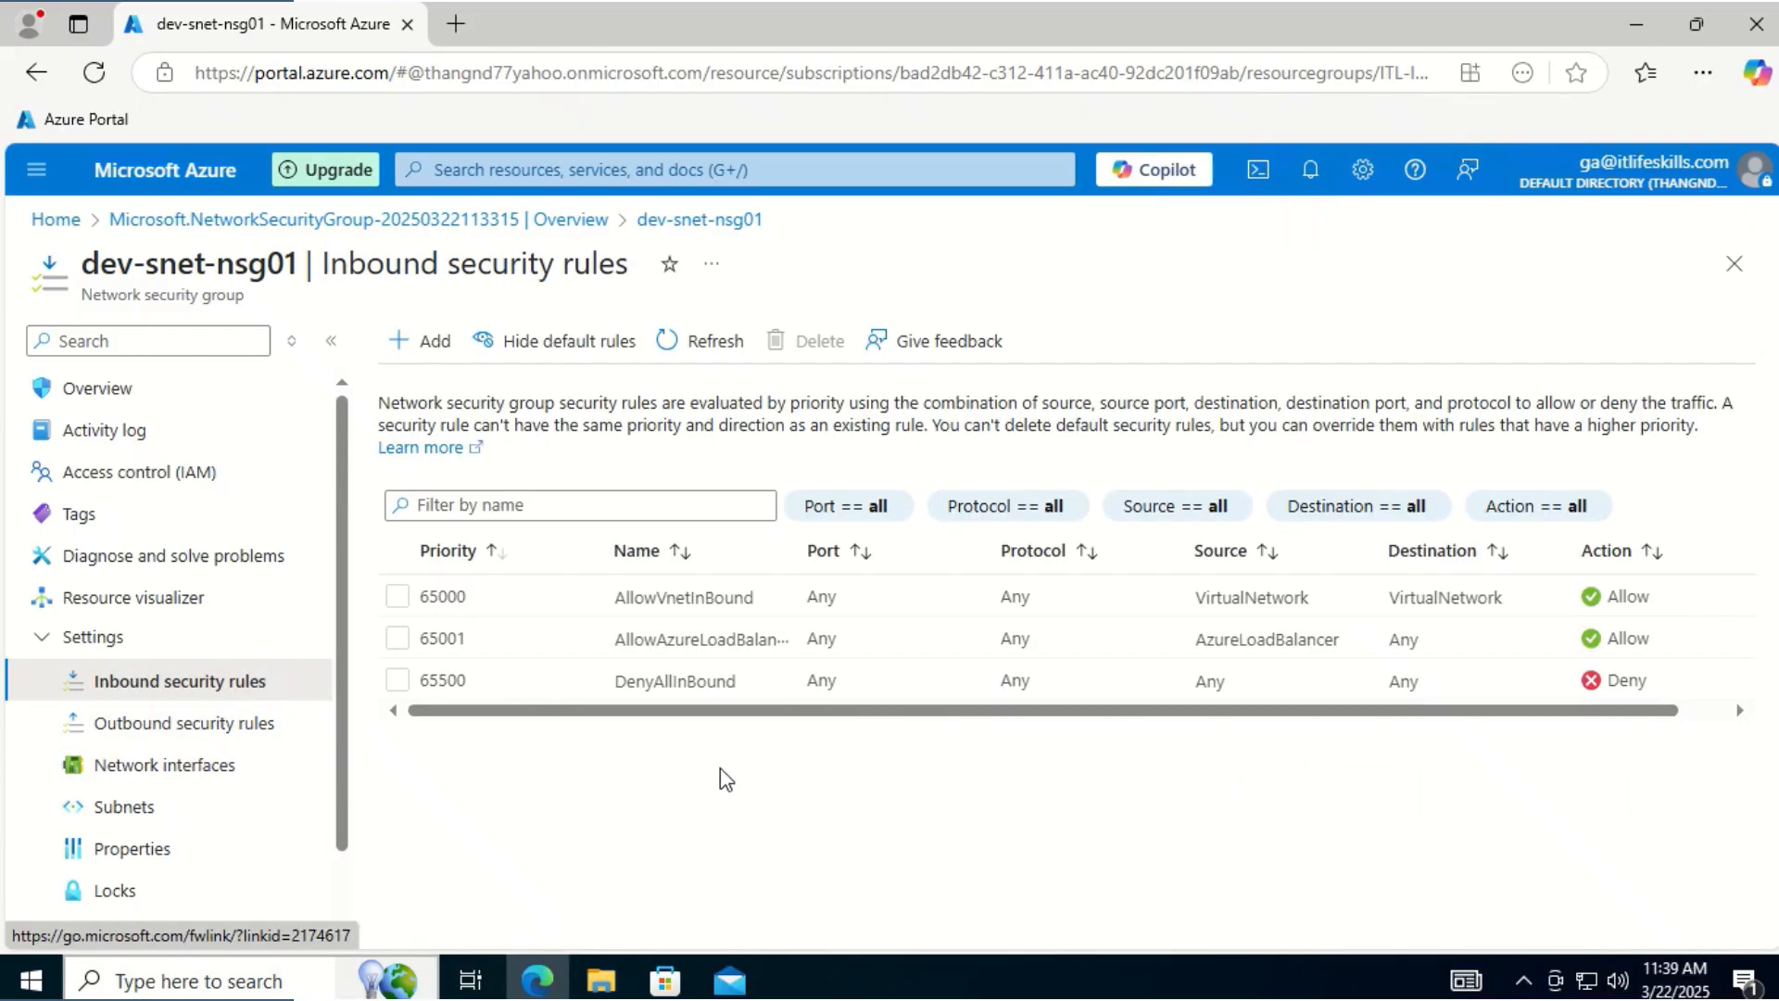
{"action": "left_click", "coordinate": [425, 340]}
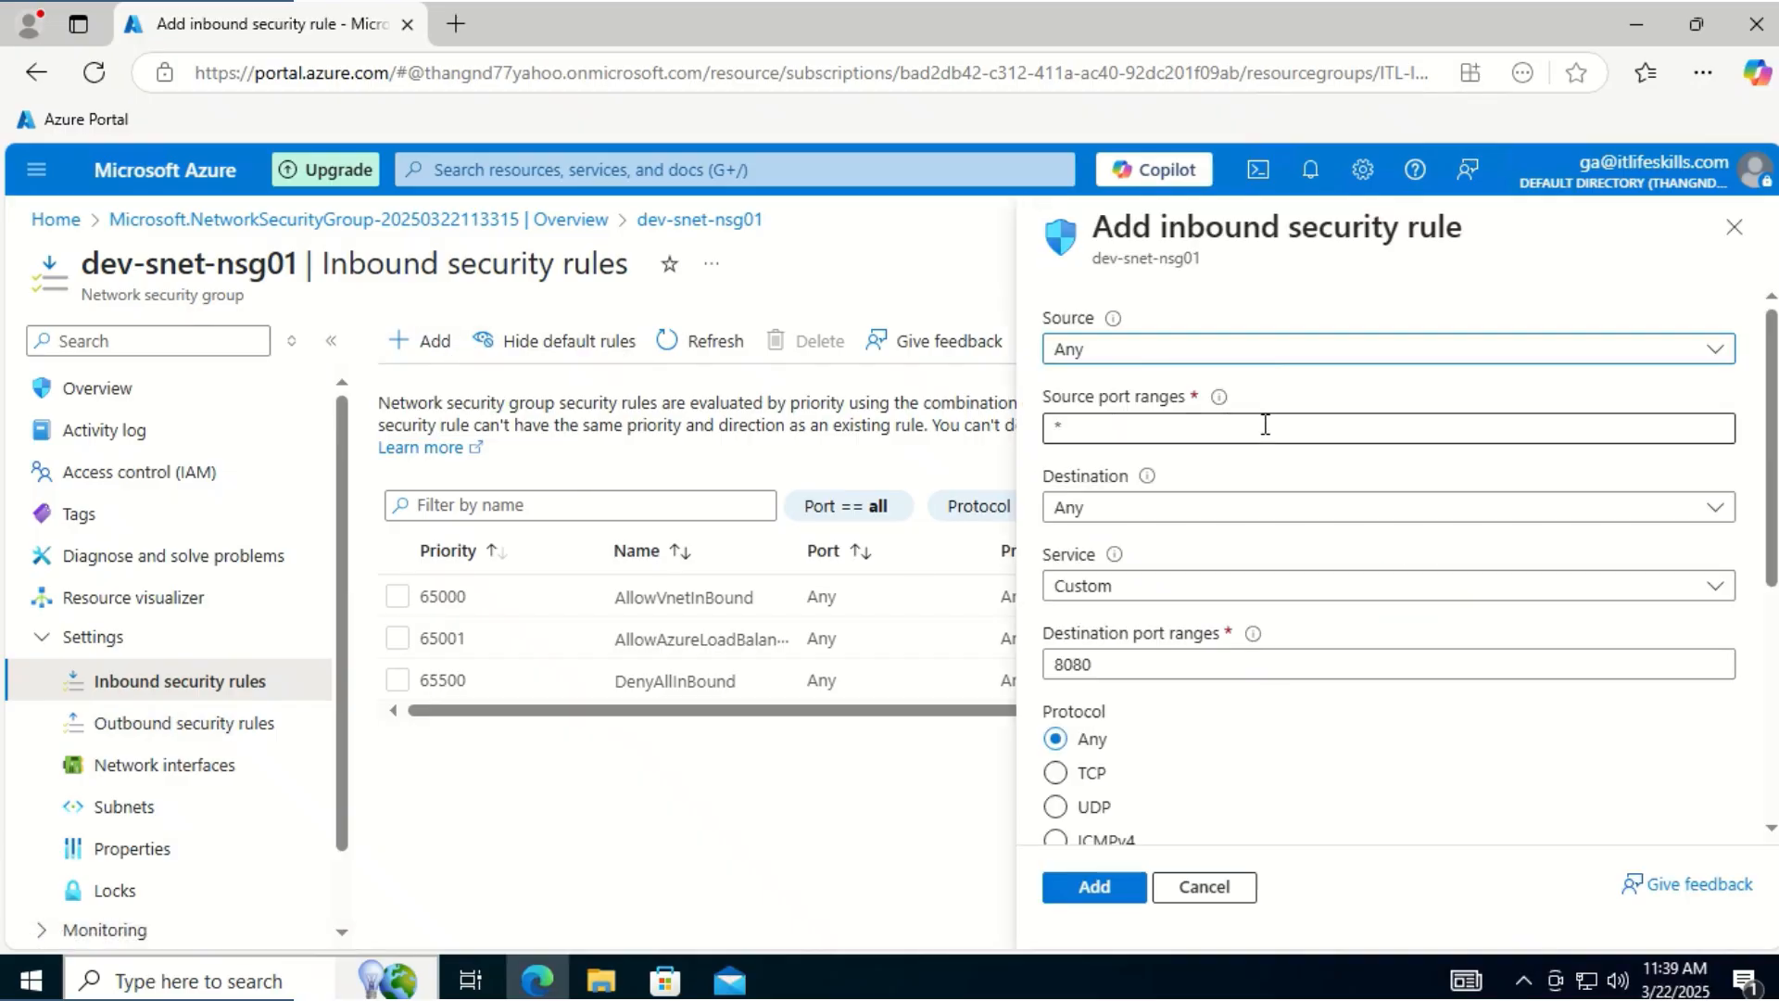
{"action": "left_click", "coordinate": [1386, 354]}
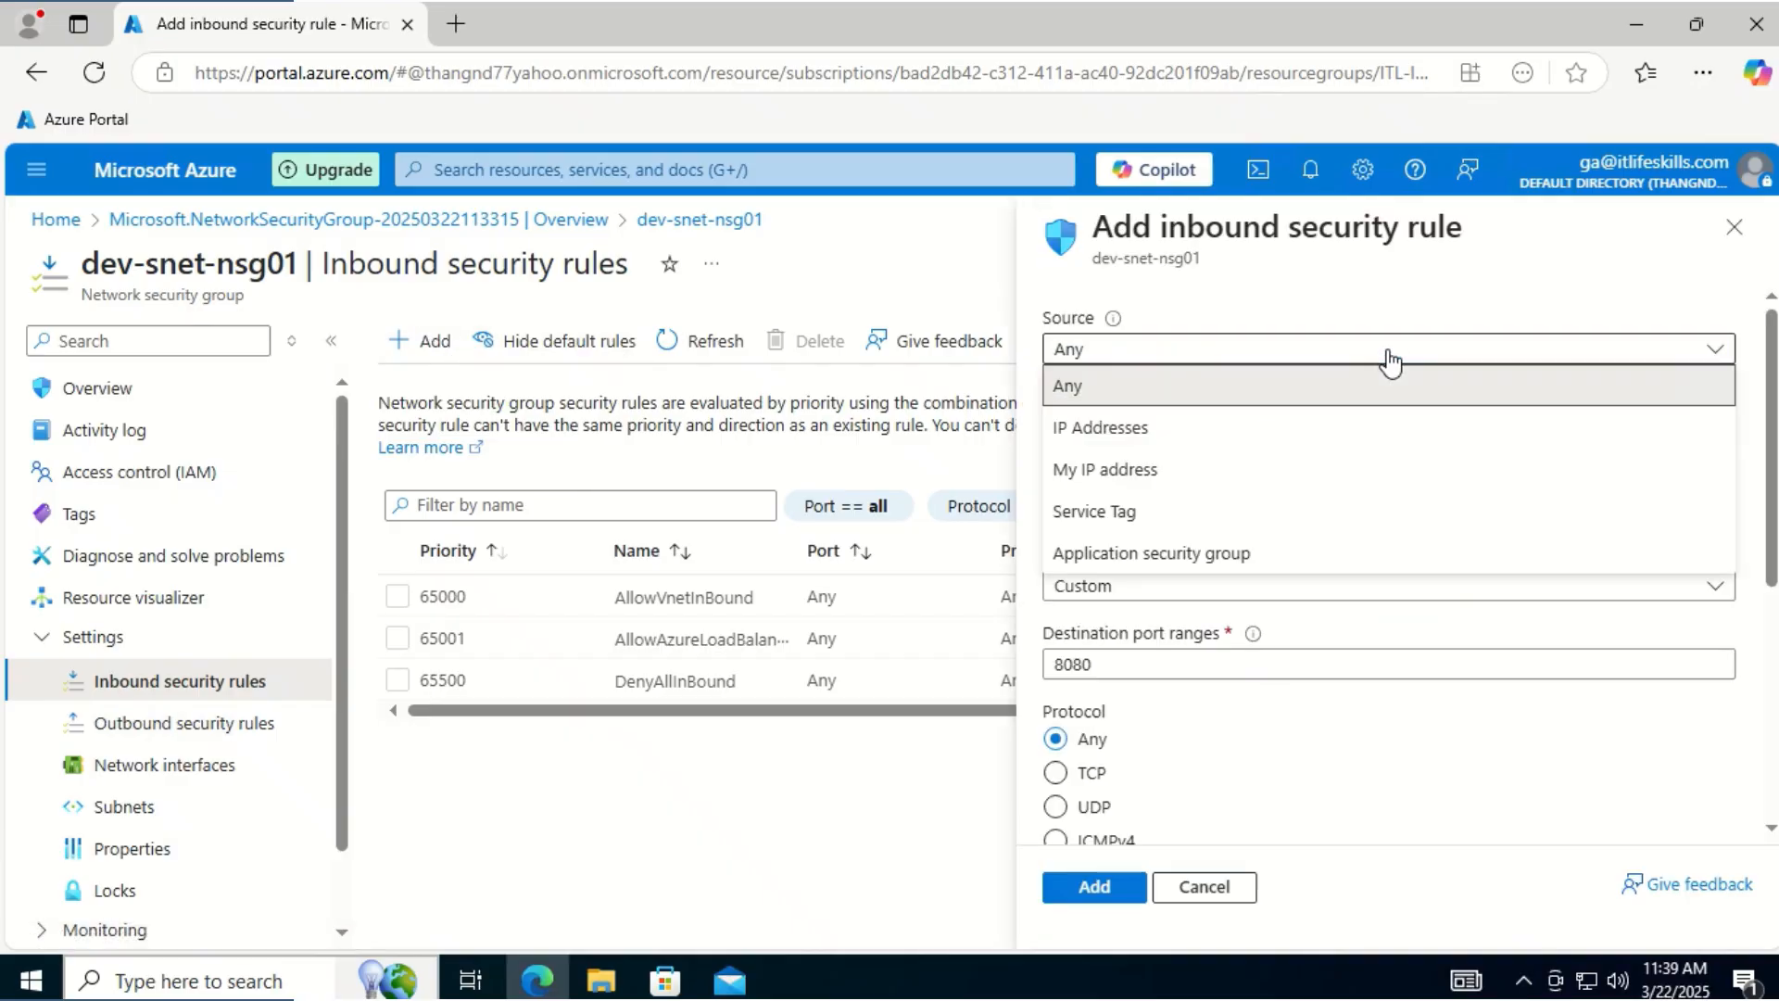
{"action": "left_click", "coordinate": [1191, 473]}
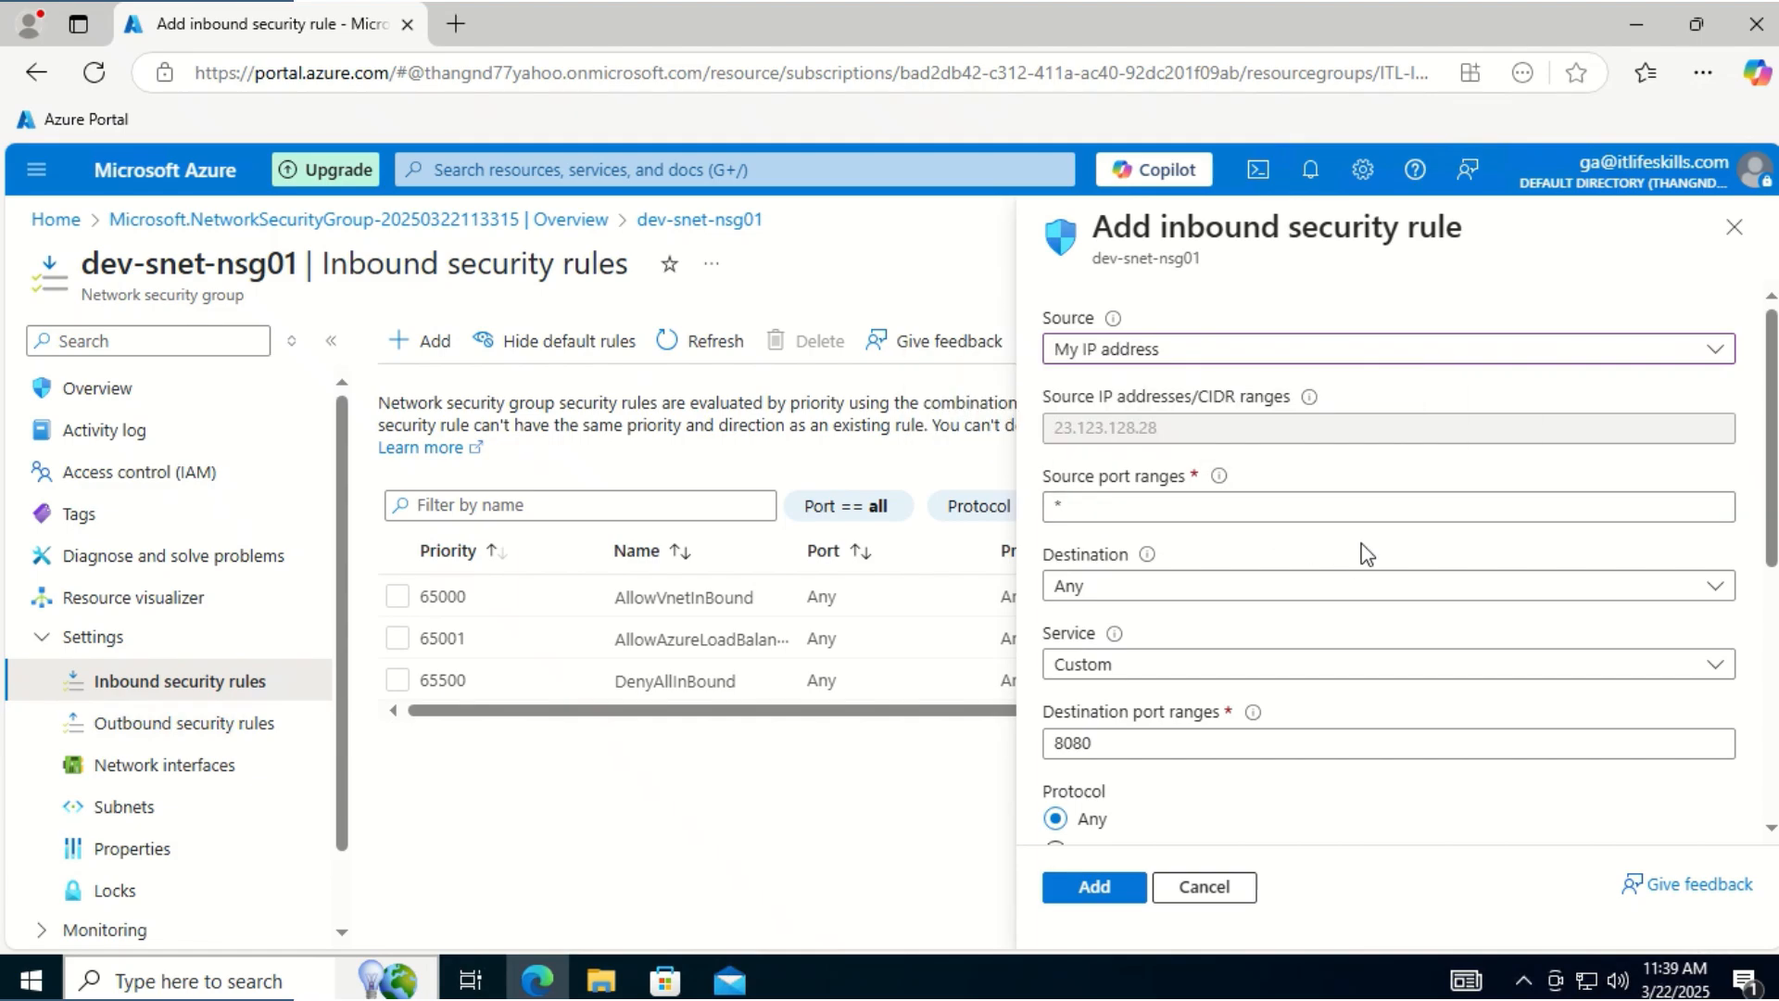
{"action": "left_click", "coordinate": [1418, 684]}
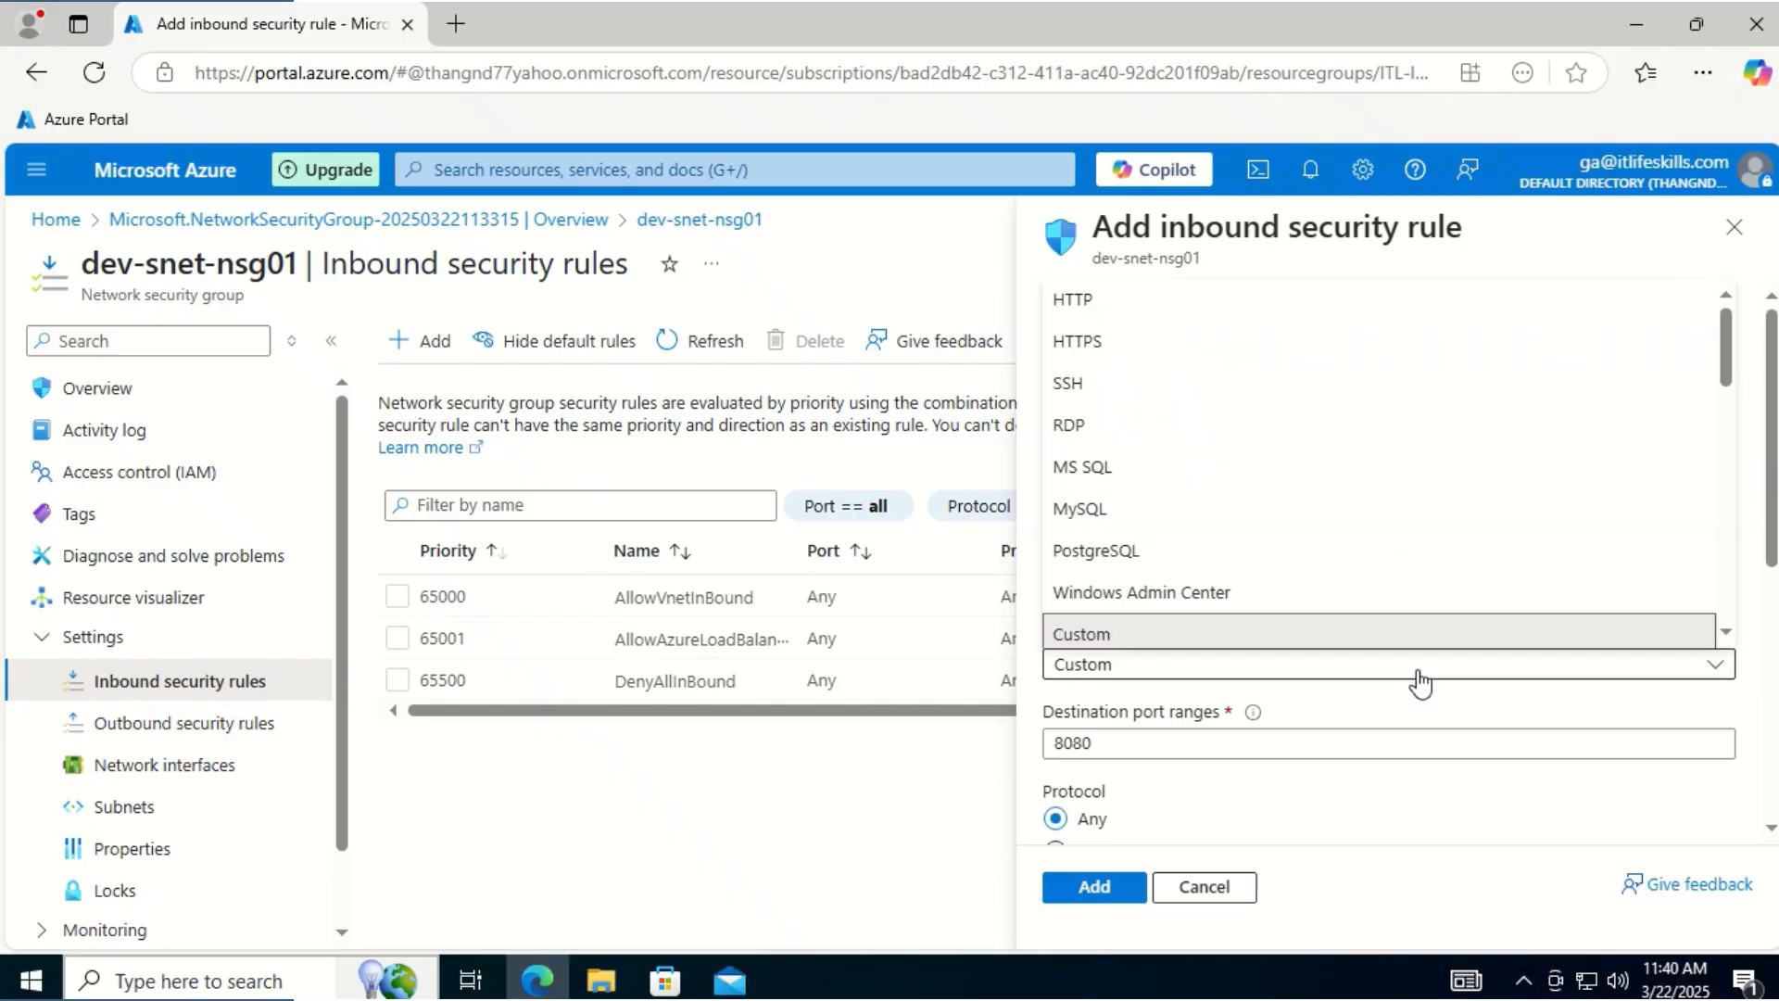
{"action": "left_click", "coordinate": [1138, 427]}
{"action": "scroll", "coordinate": [1548, 802], "scroll_direction": "down", "scroll_amount": 3}
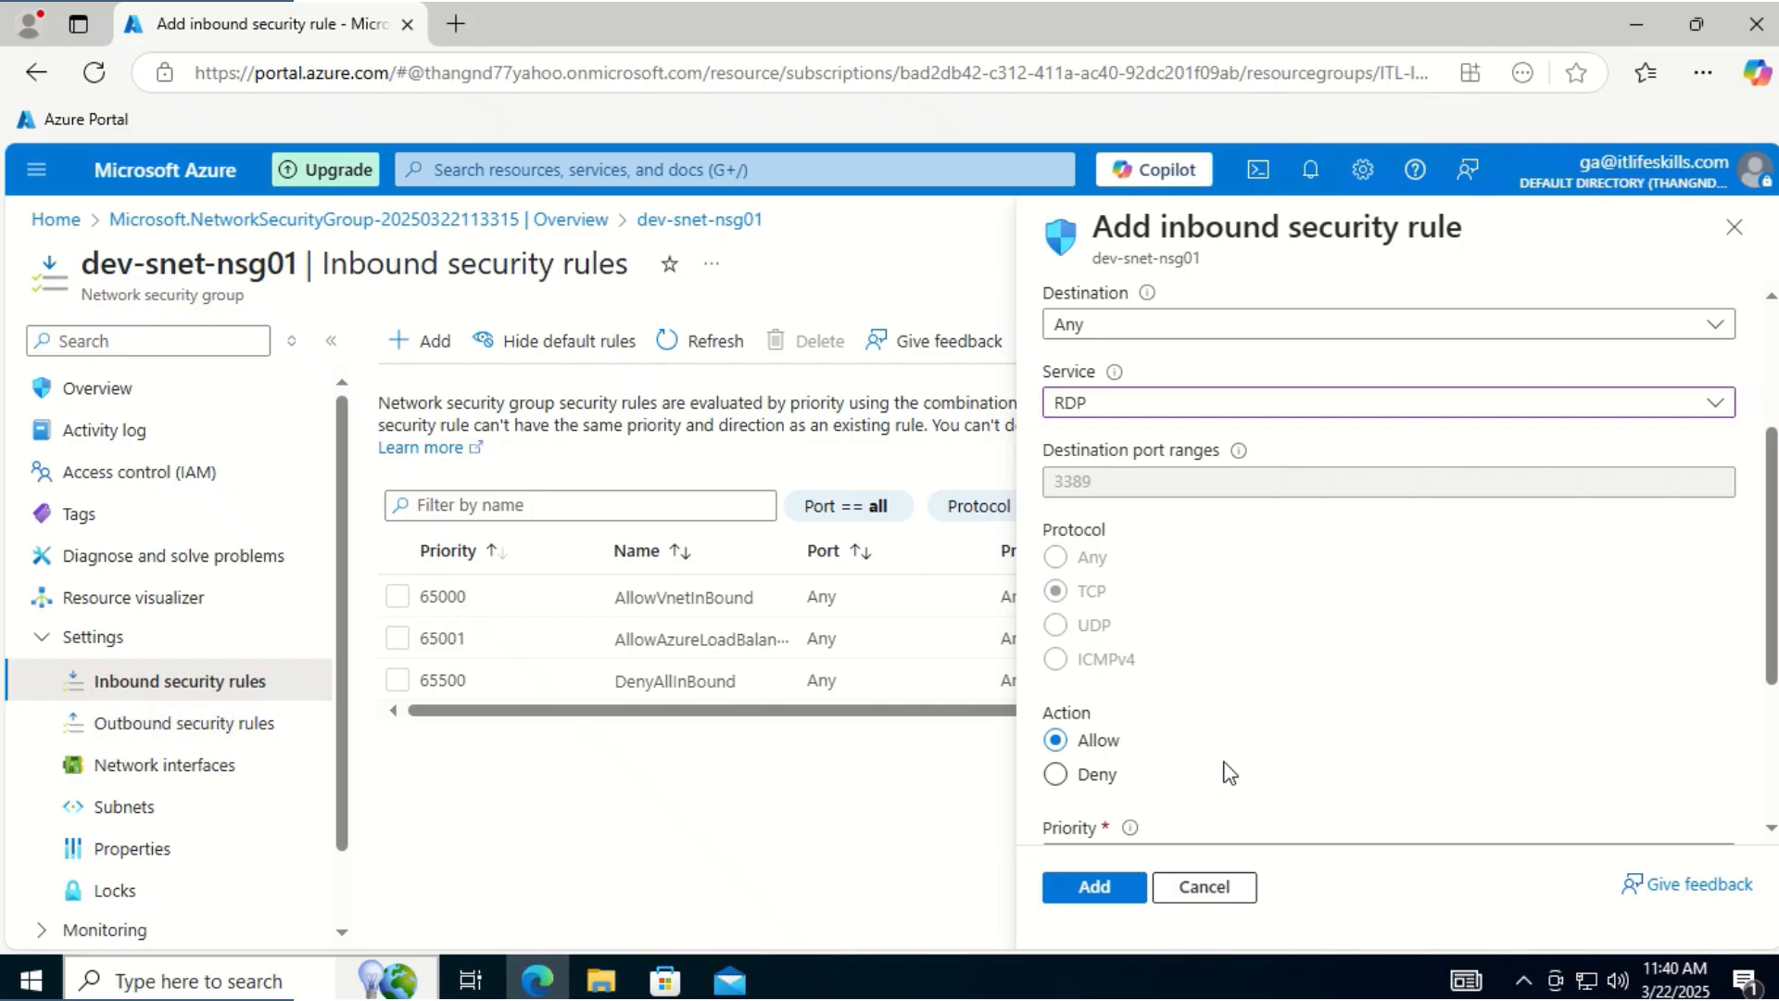
{"action": "scroll", "coordinate": [1343, 765], "scroll_direction": "down", "scroll_amount": 3}
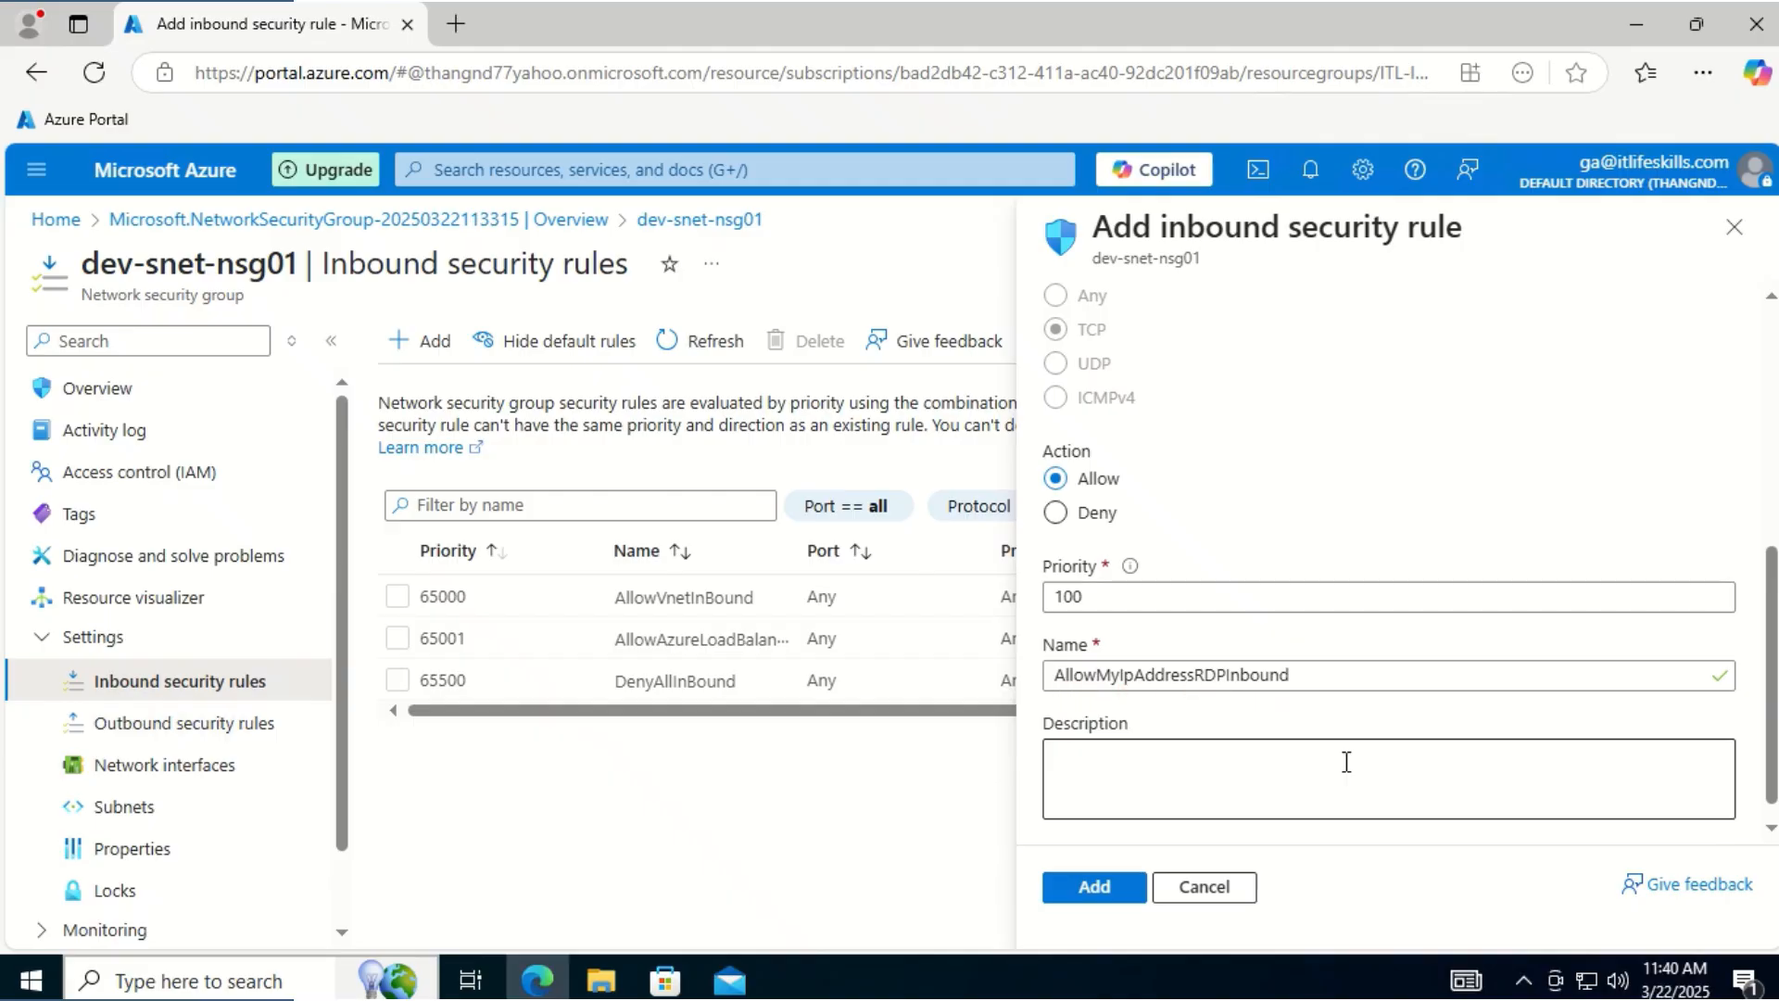
{"action": "left_click", "coordinate": [1082, 887]}
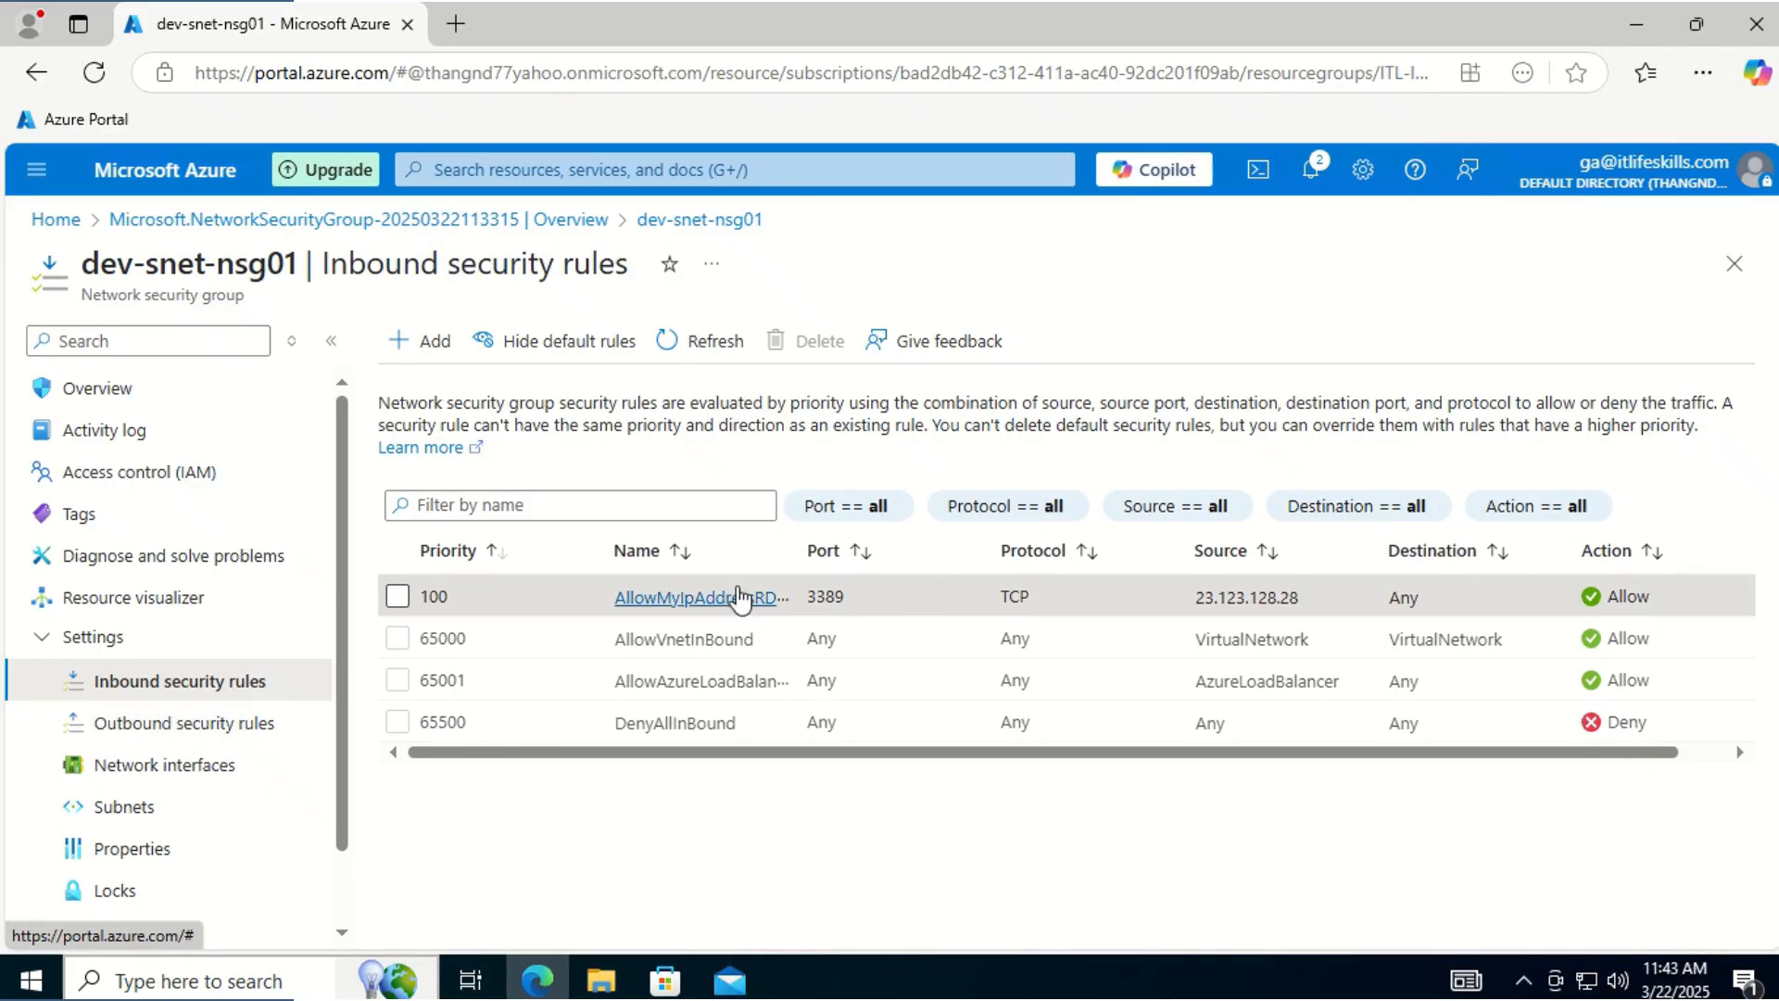
Review the source, service, action and priority settings of the AllowMyIpAddressRDPInbound rule, leaving them unedited
{"action": "left_click", "coordinate": [738, 598]}
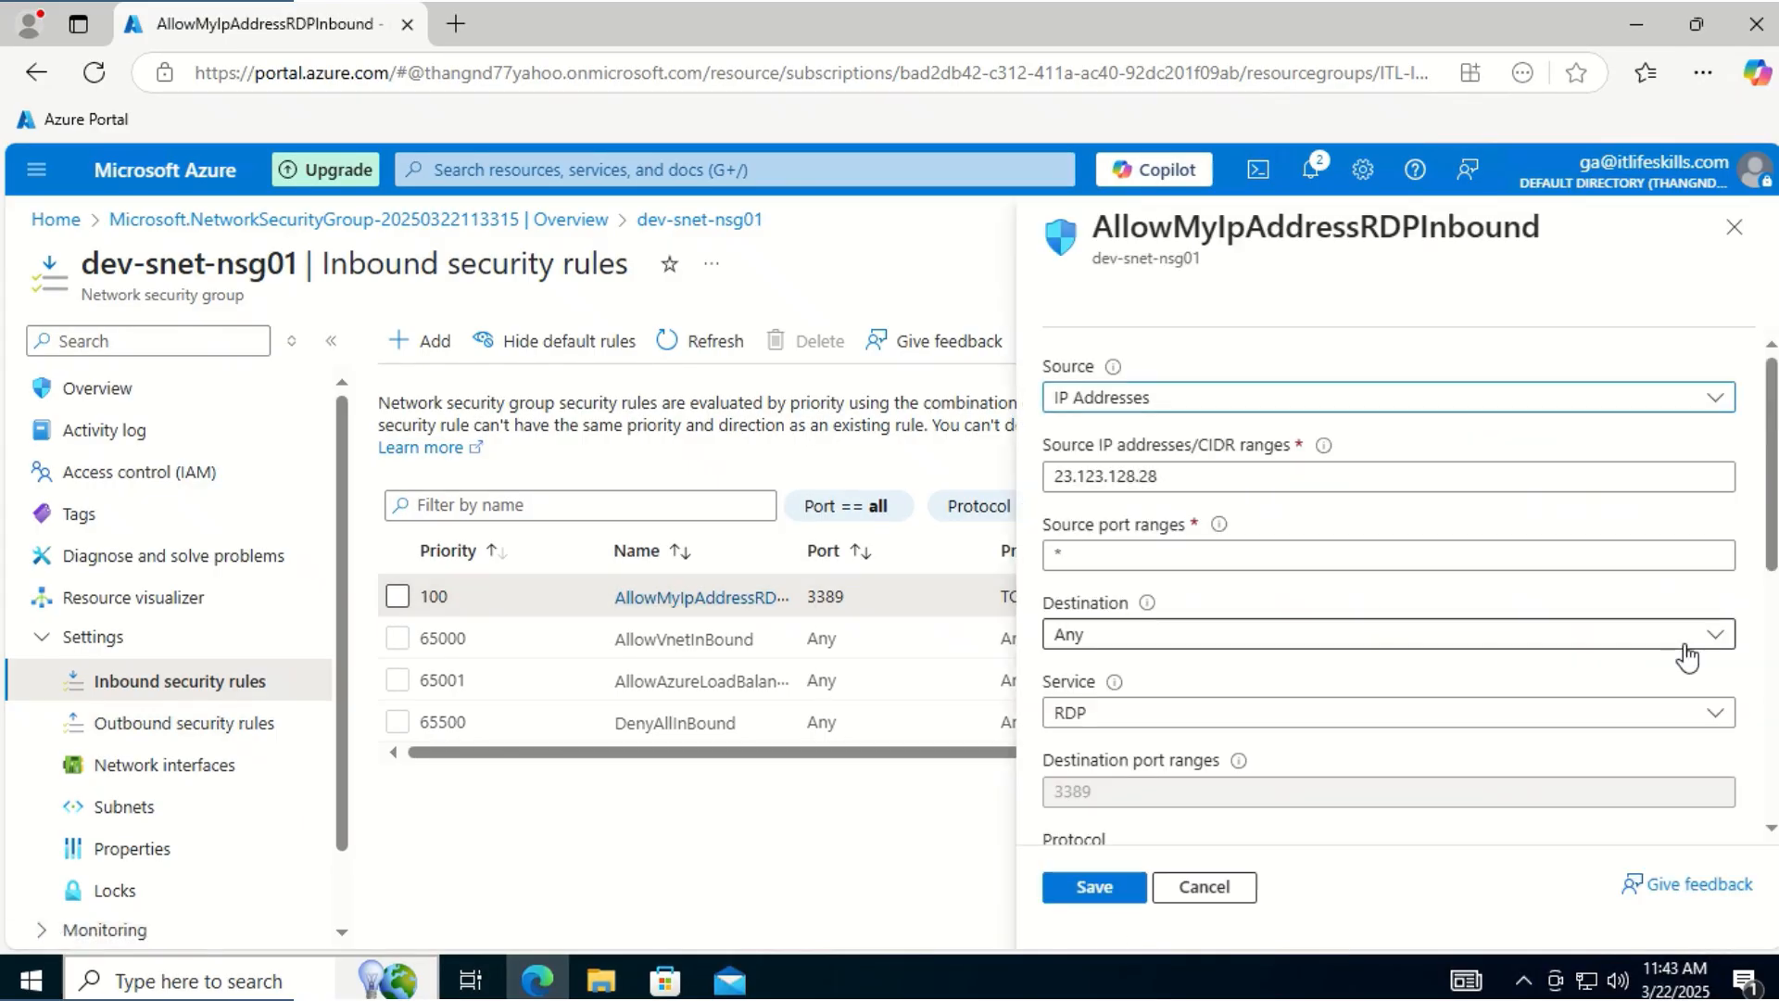
{"action": "scroll", "coordinate": [1687, 656], "scroll_direction": "down", "scroll_amount": 3}
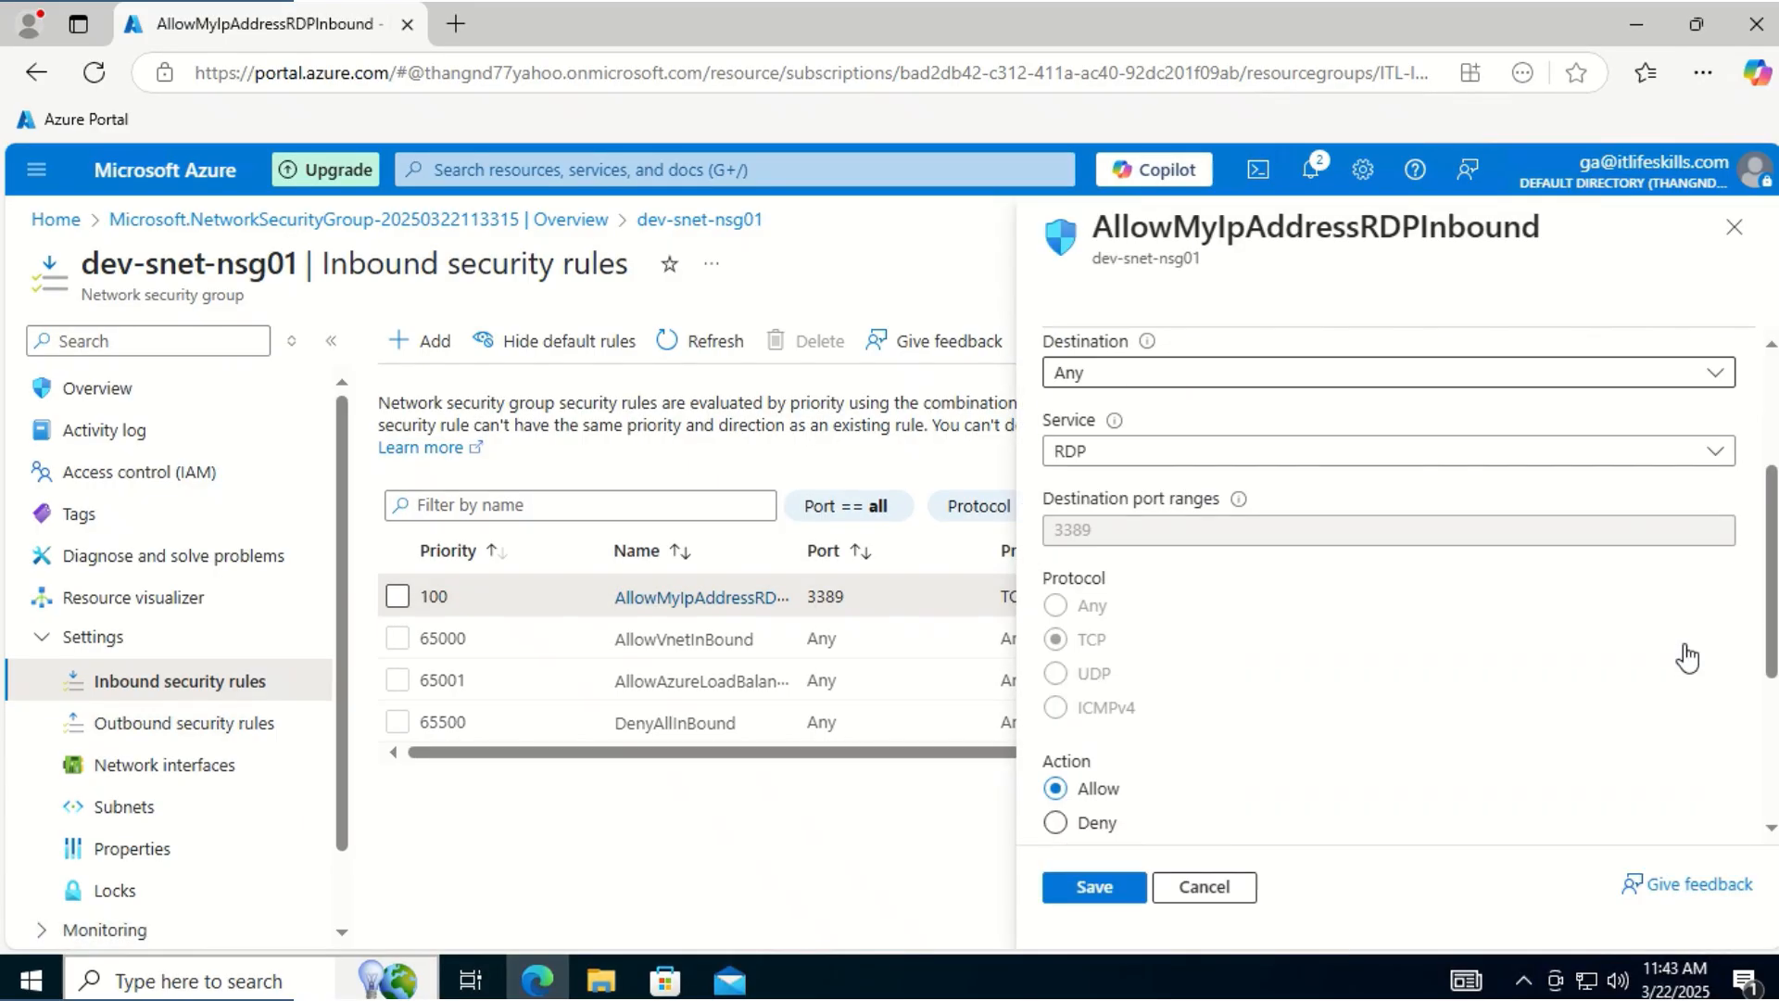
{"action": "scroll", "coordinate": [1689, 655], "scroll_direction": "down", "scroll_amount": 1}
{"action": "scroll", "coordinate": [1689, 654], "scroll_direction": "down", "scroll_amount": 1}
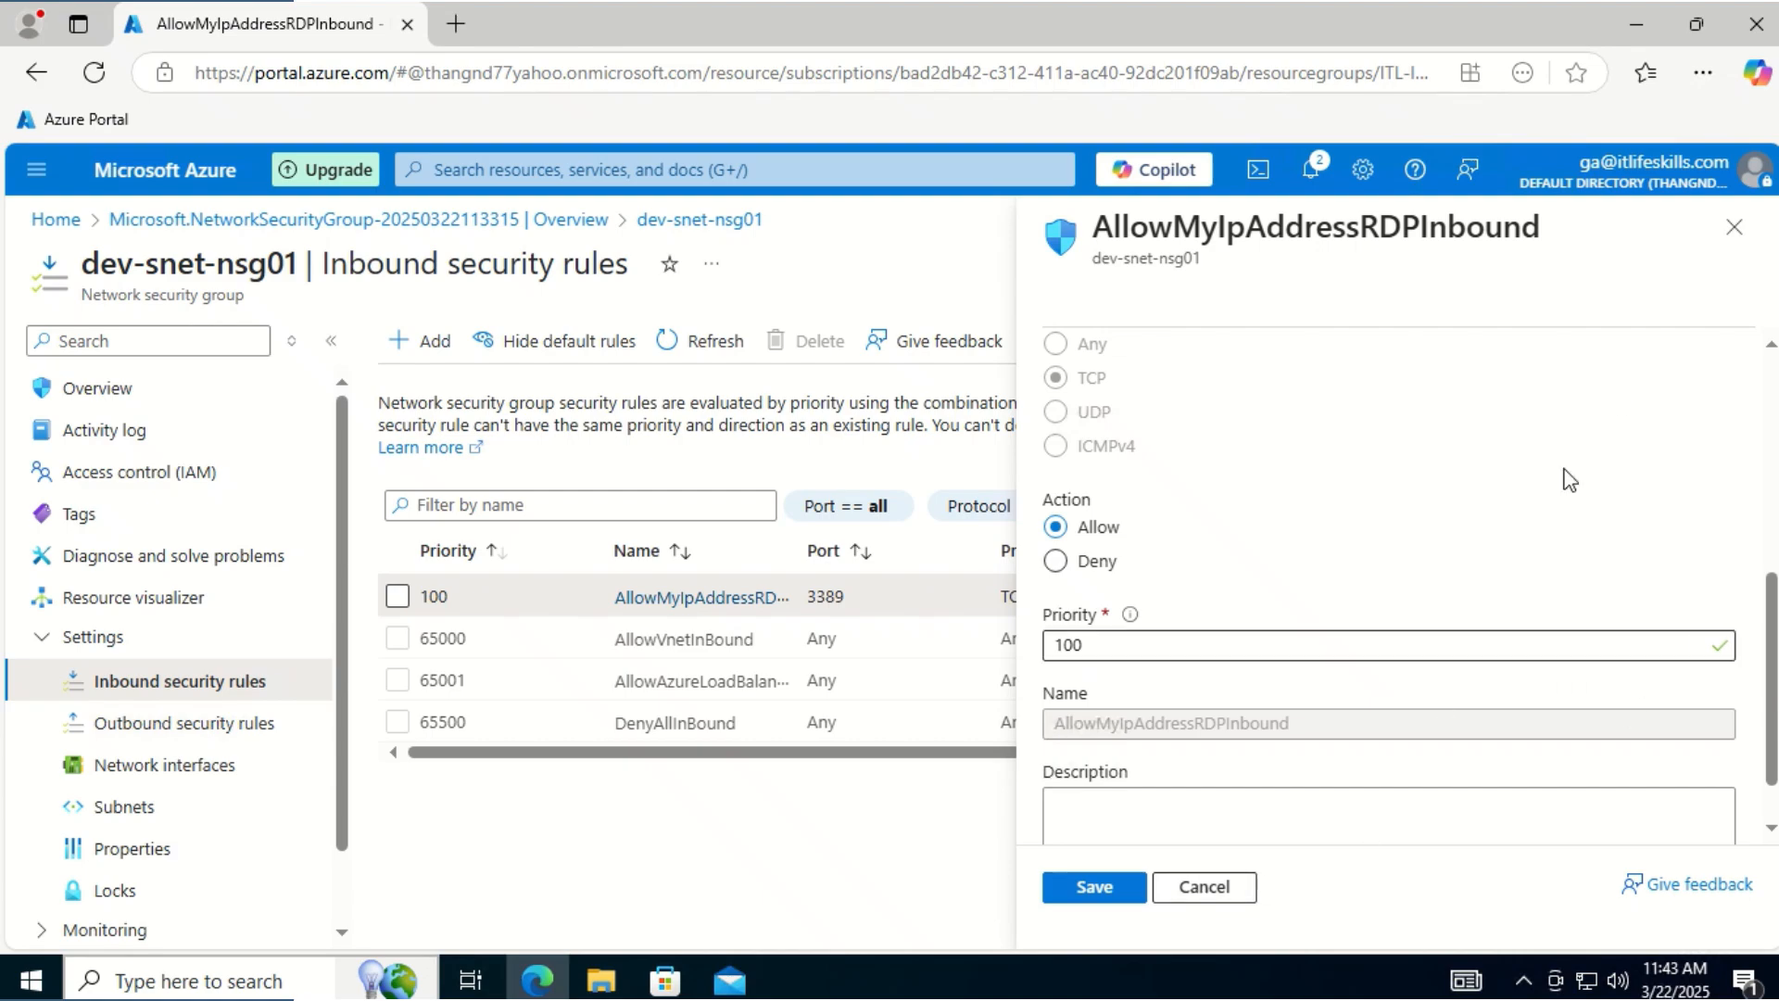
{"action": "left_click", "coordinate": [1733, 226]}
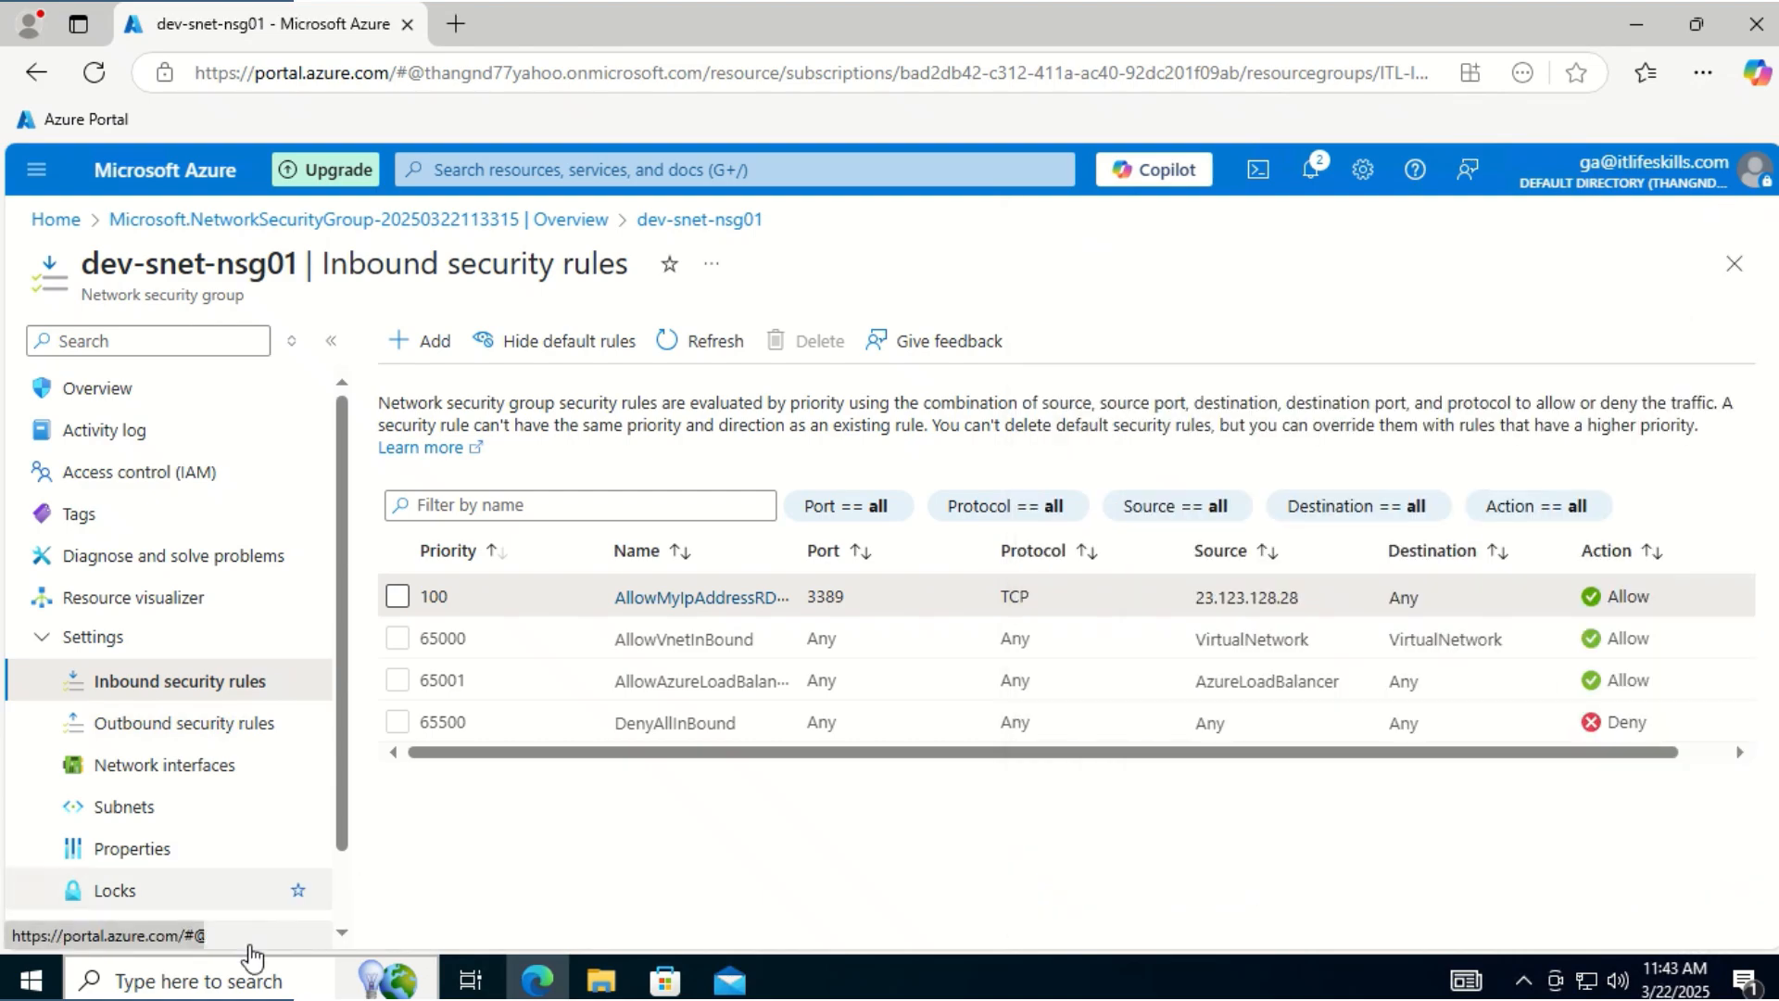
Connect to 172.191.88.1 with Remote Desktop Connection, entering the account password and accepting the untrusted certificate
{"action": "left_click", "coordinate": [222, 967]}
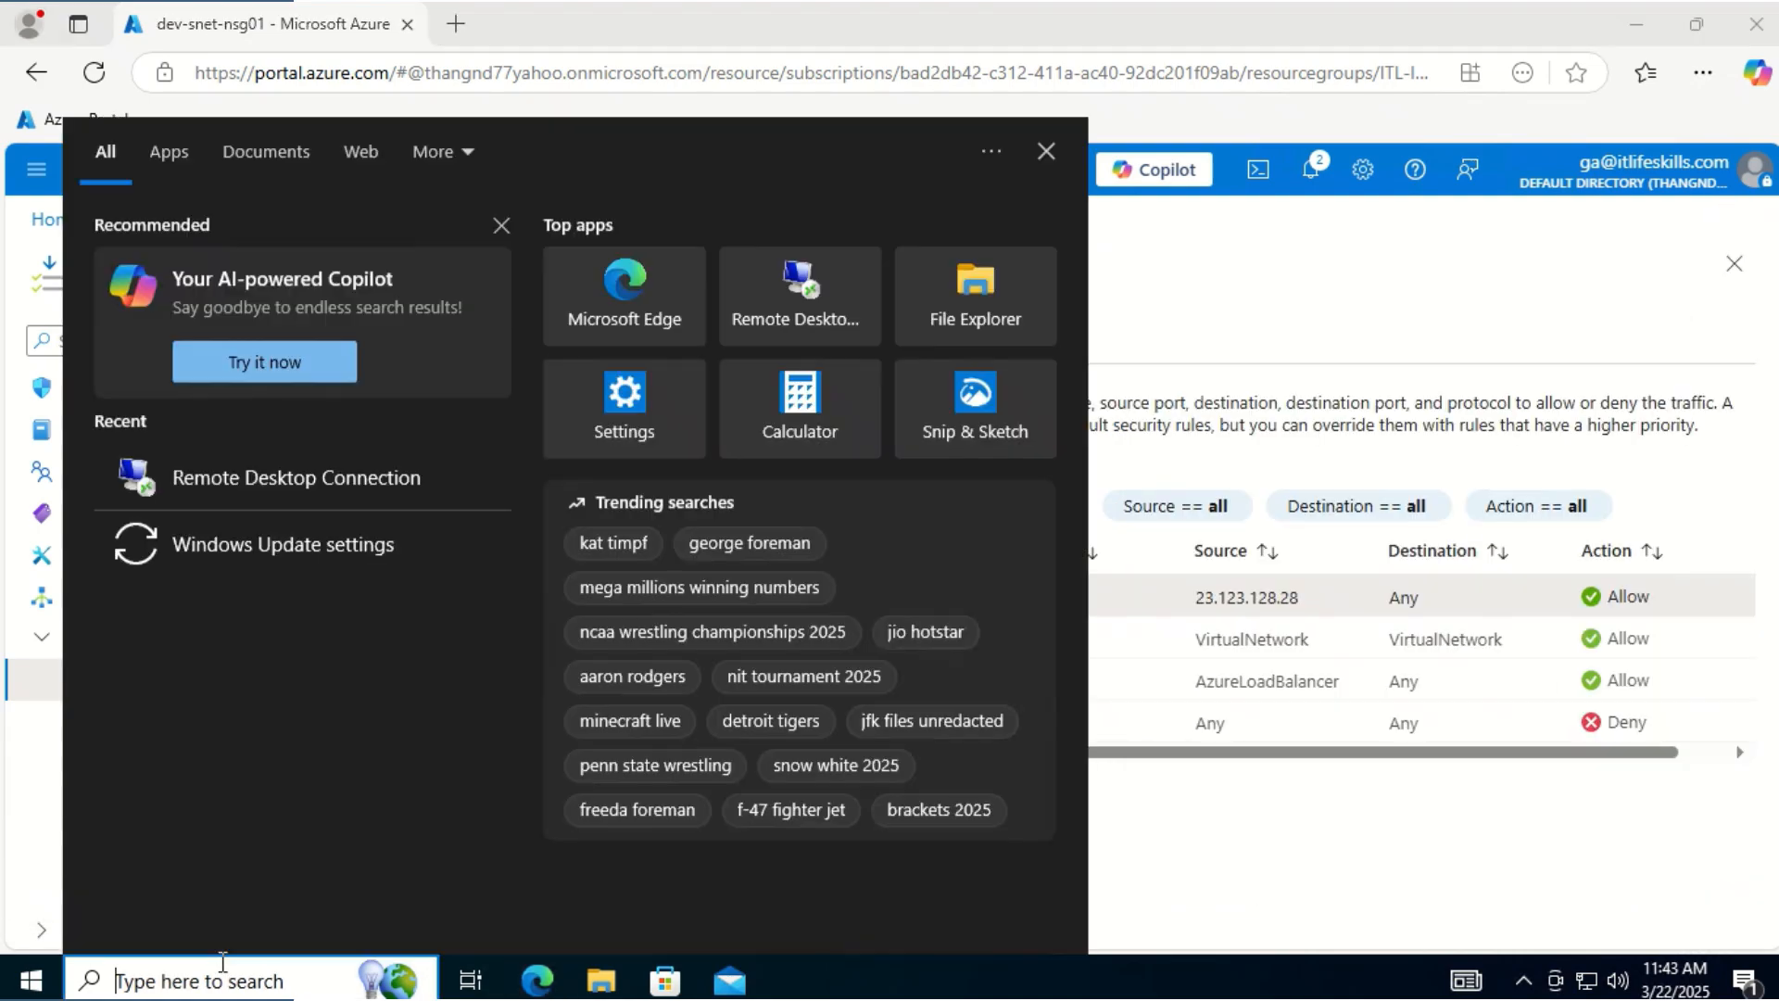
{"action": "left_click", "coordinate": [267, 475]}
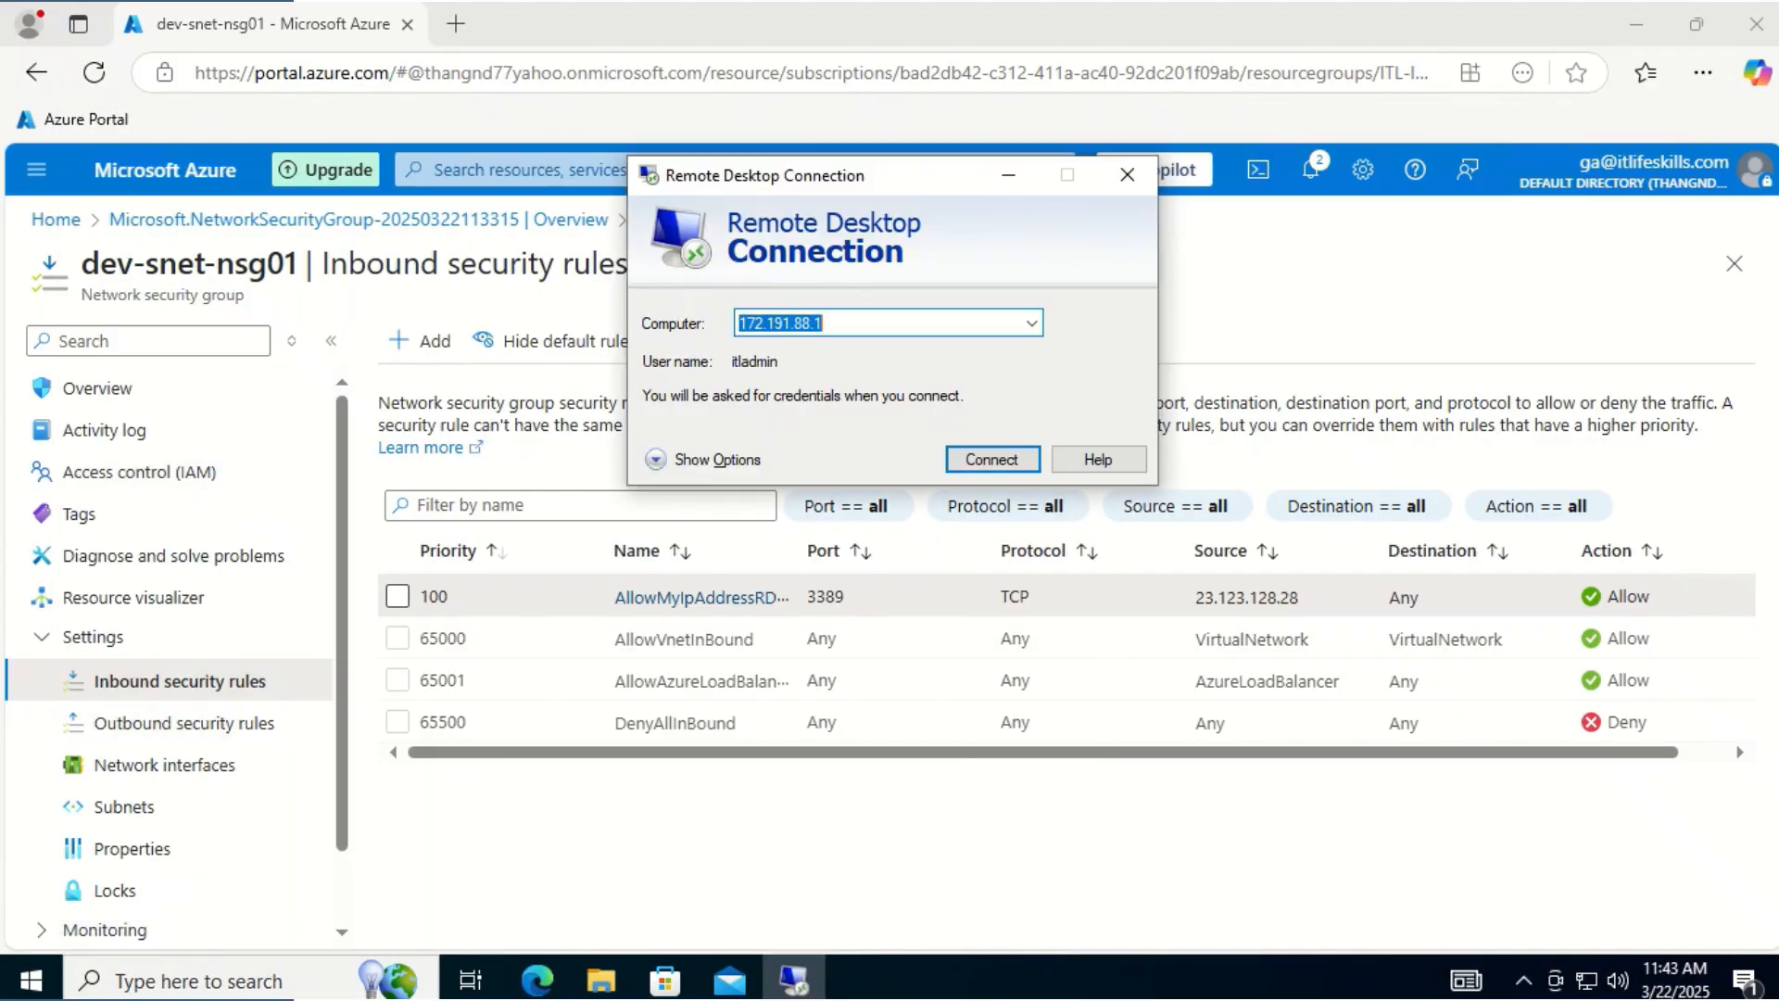
{"action": "left_click", "coordinate": [972, 468]}
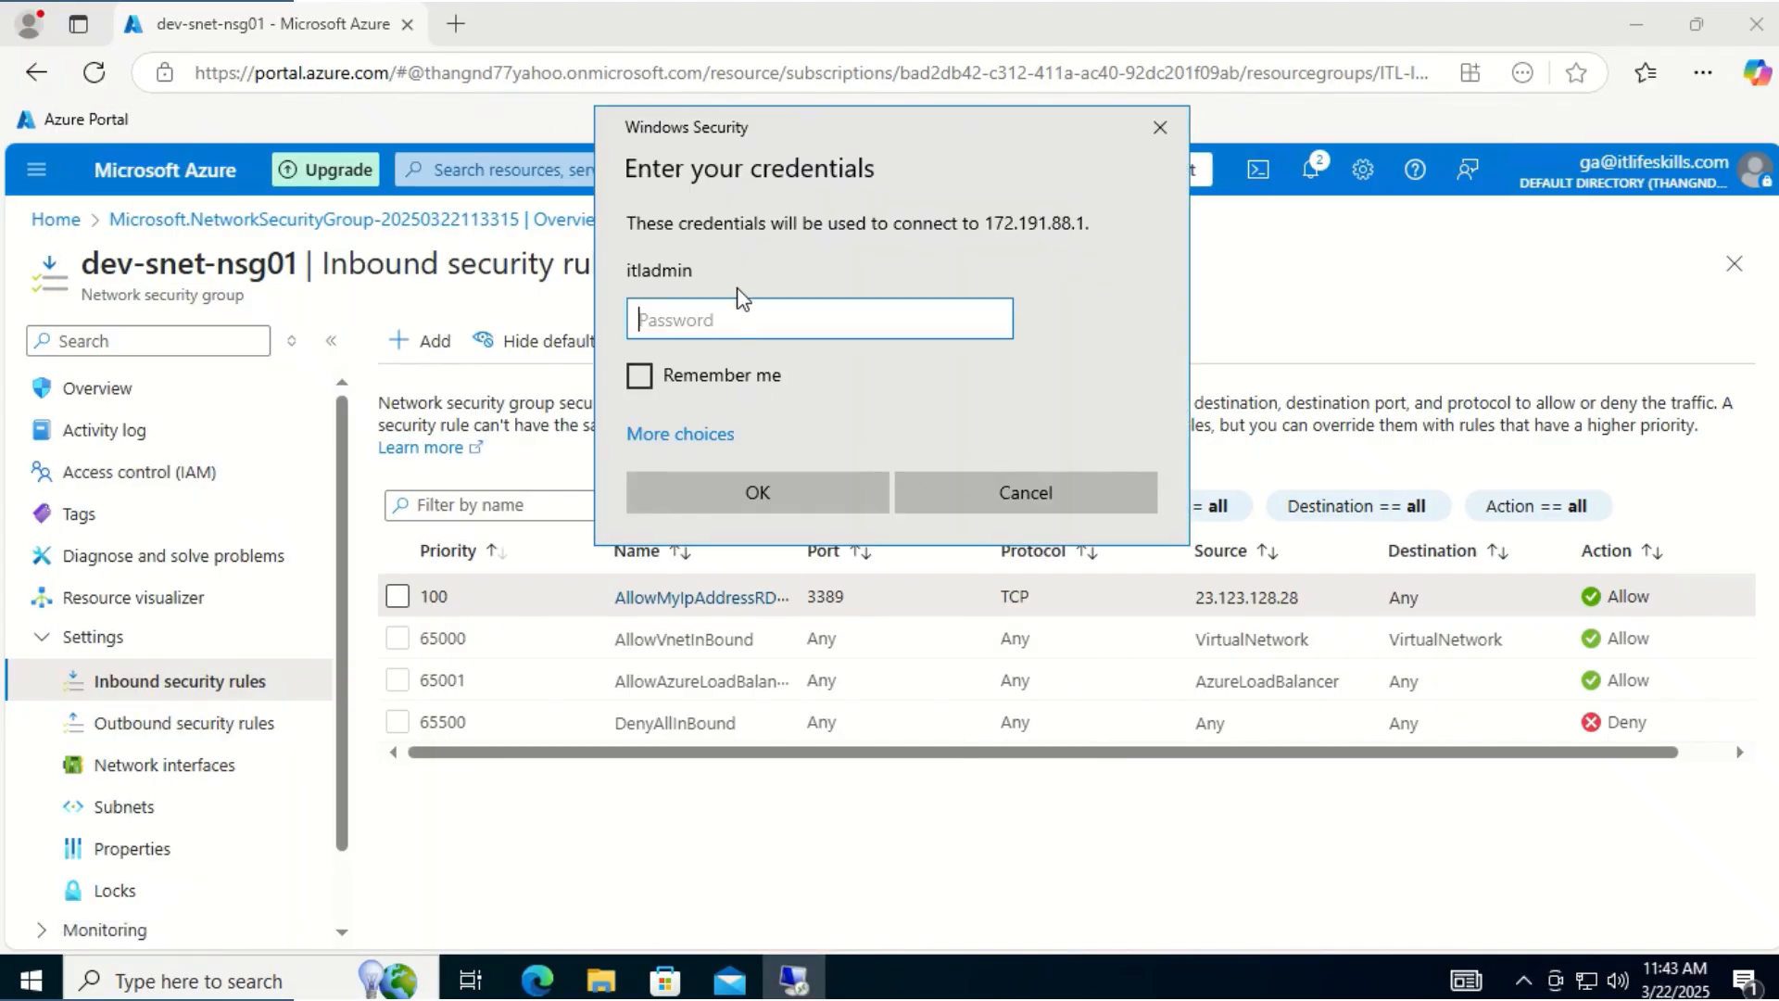
{"action": "key", "text": "ctrl+v"}
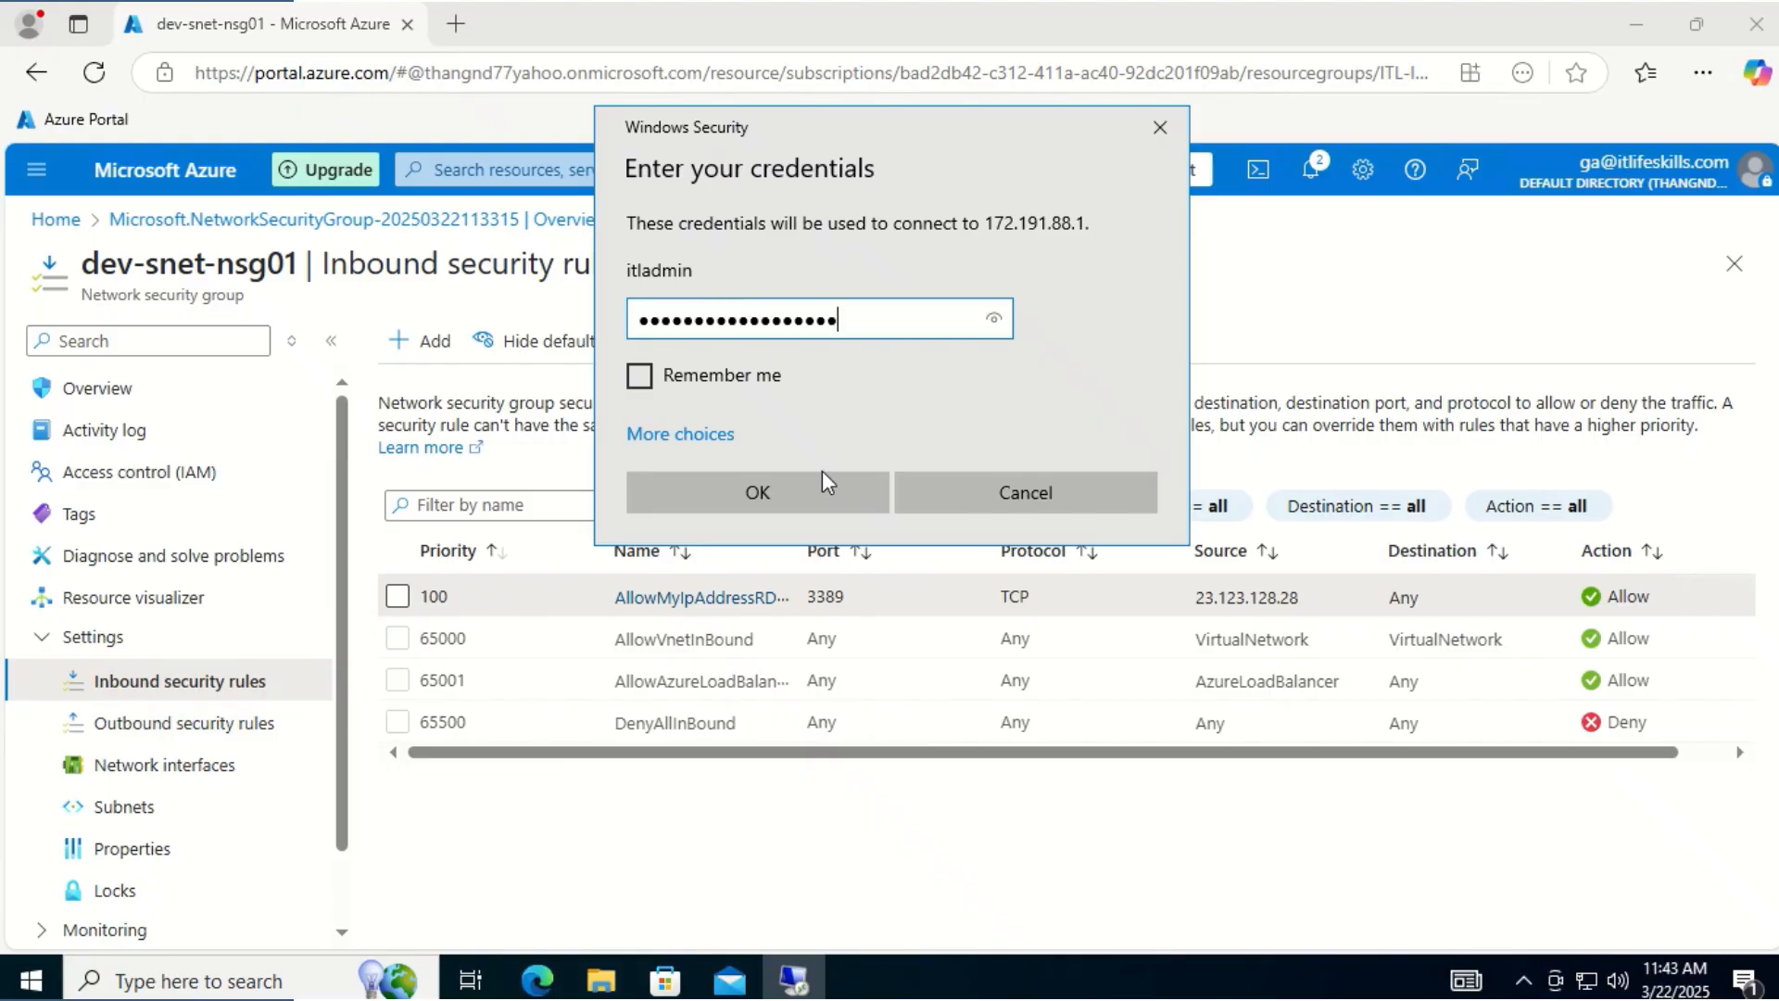
{"action": "left_click", "coordinate": [794, 498]}
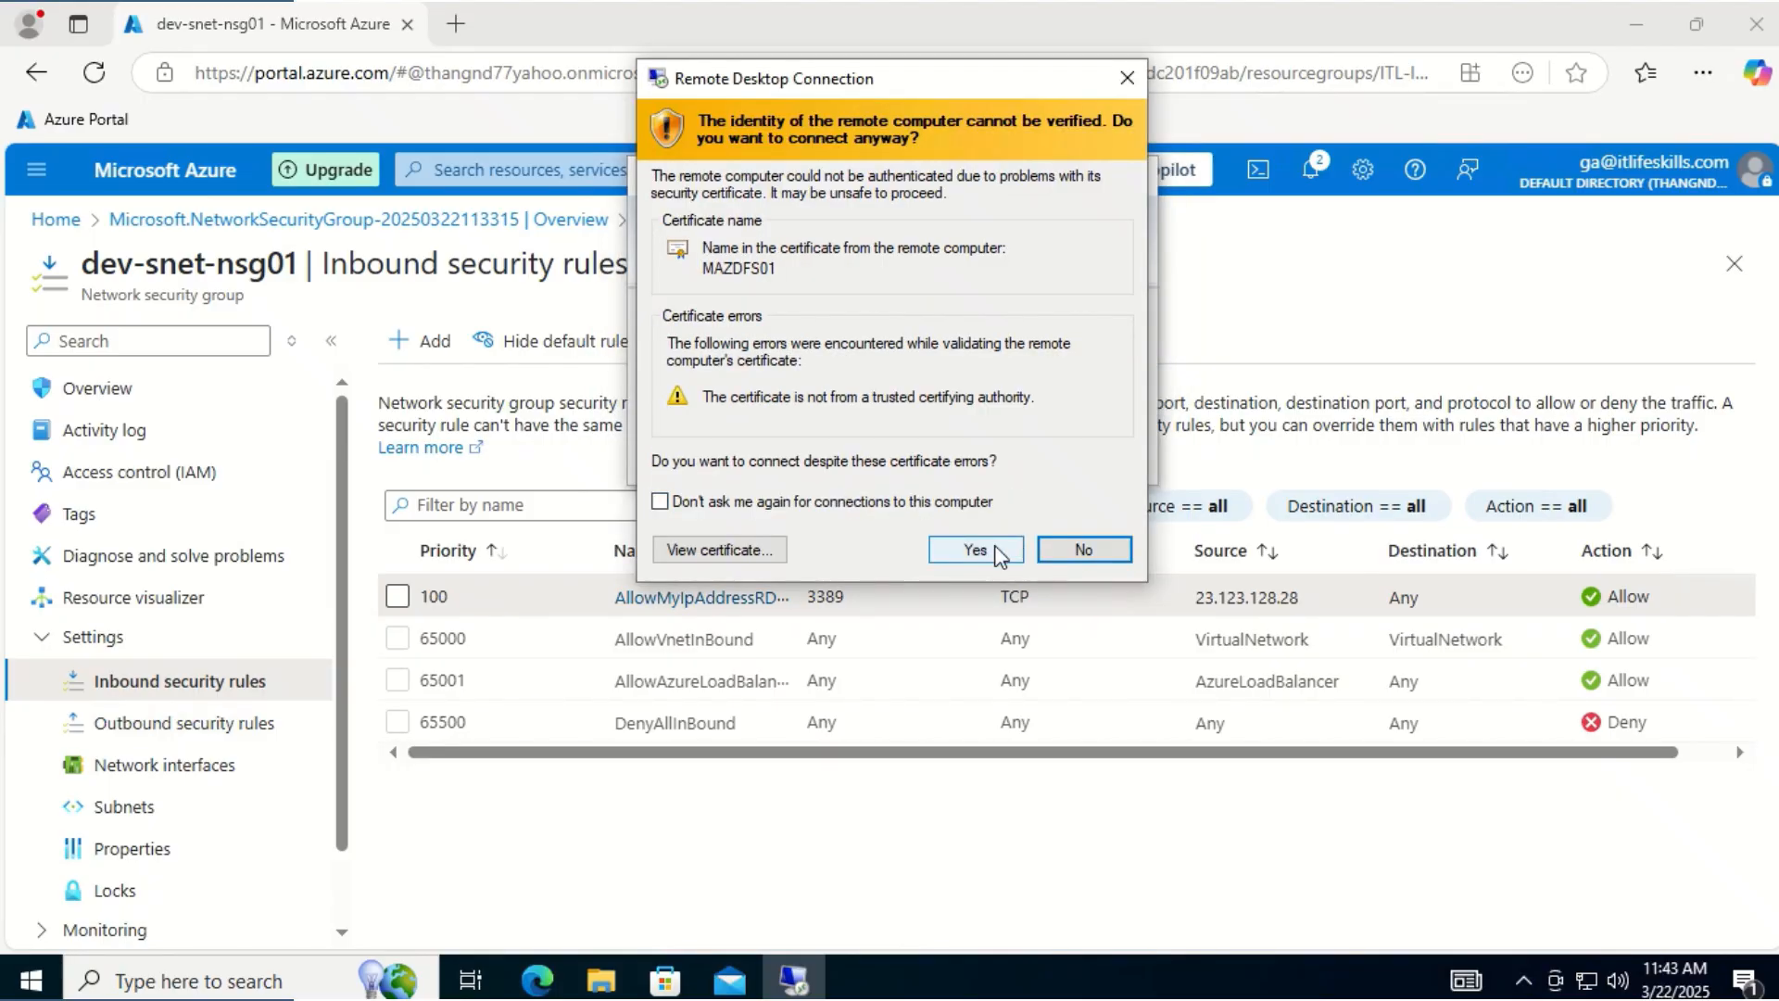
{"action": "left_click", "coordinate": [993, 551]}
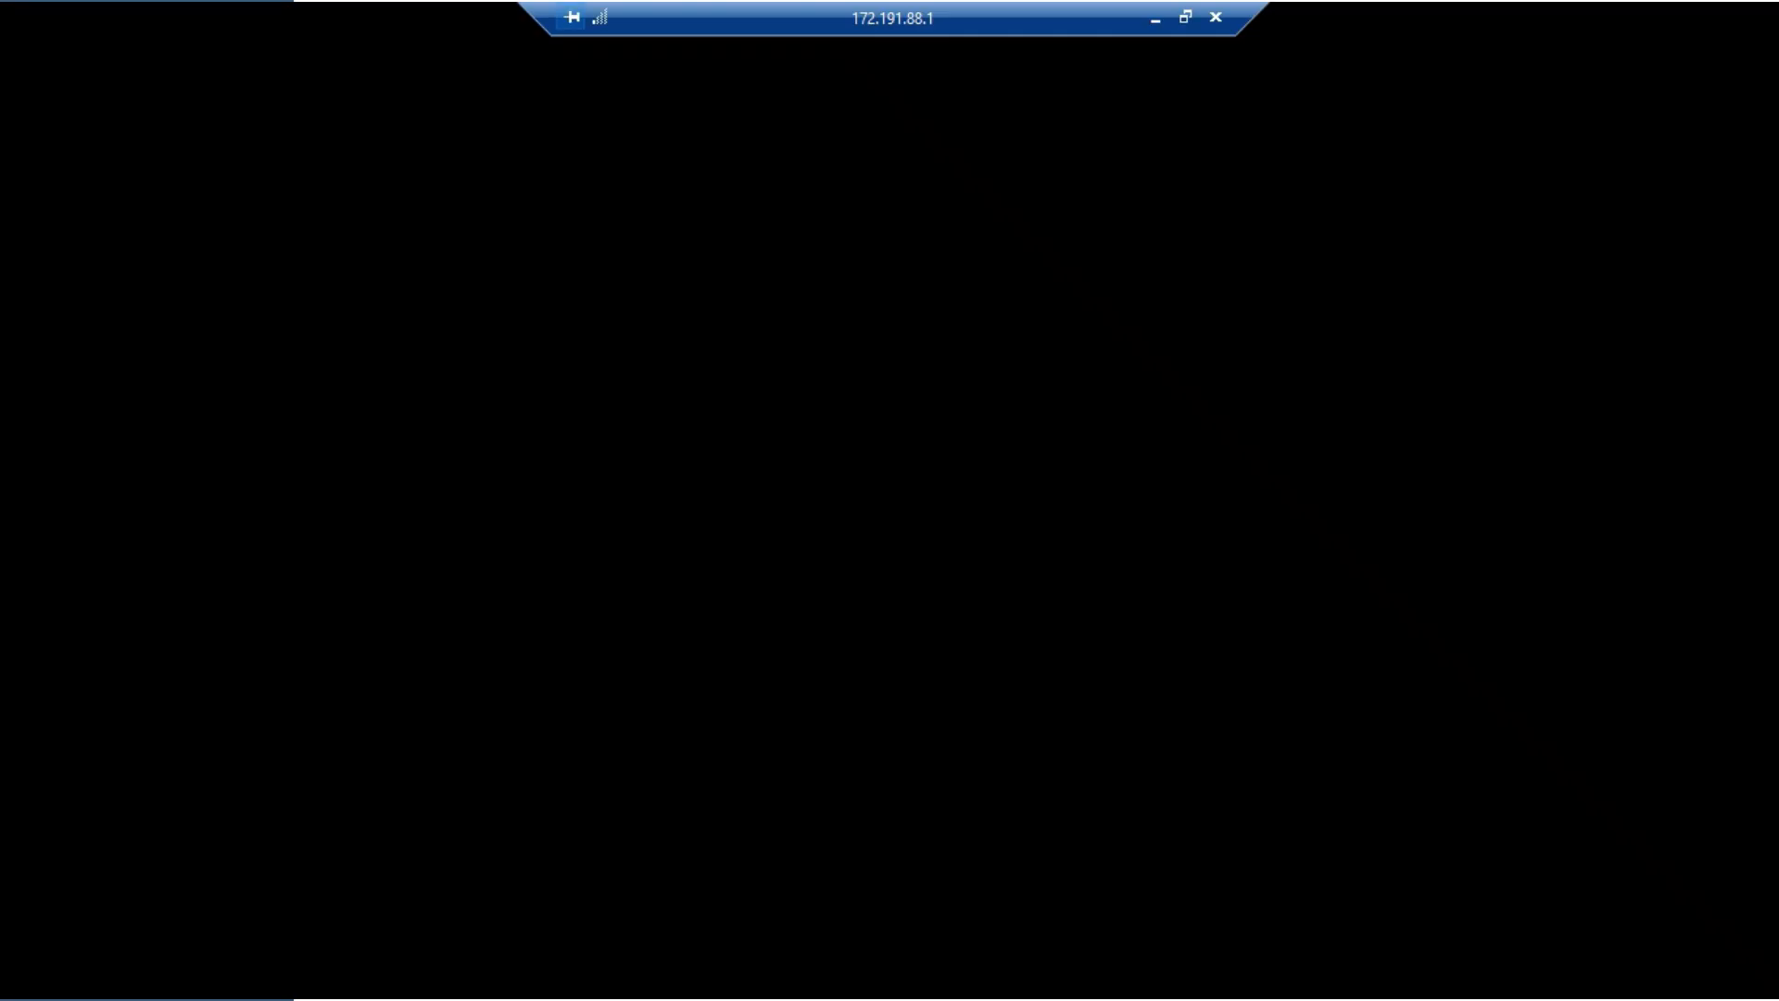